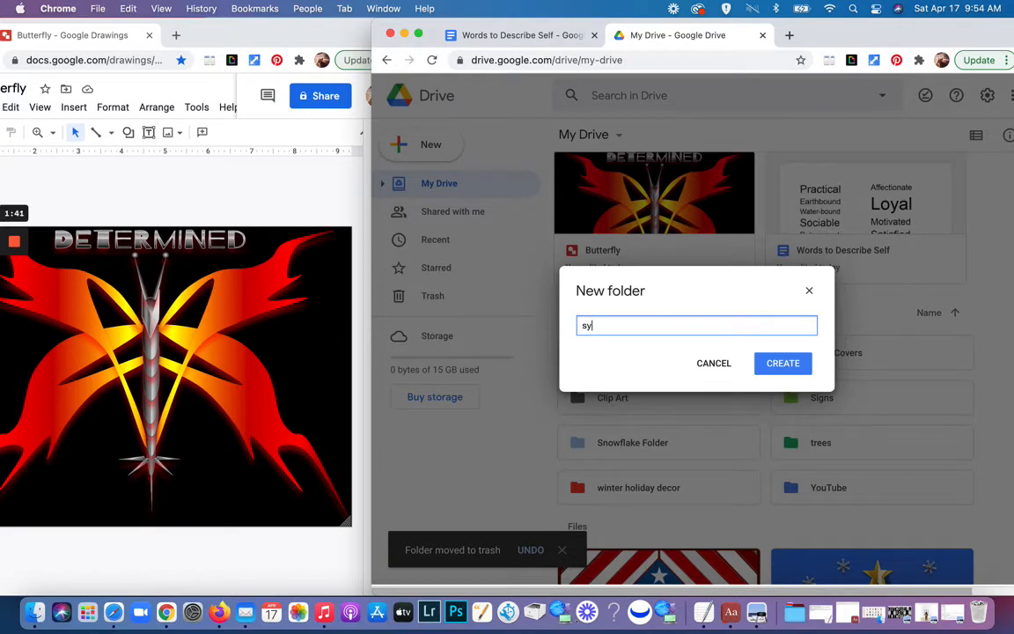
Create a folder named symbols in My Drive and change its colour to yellow-orange.
type("mbols")
left_click(795, 379)
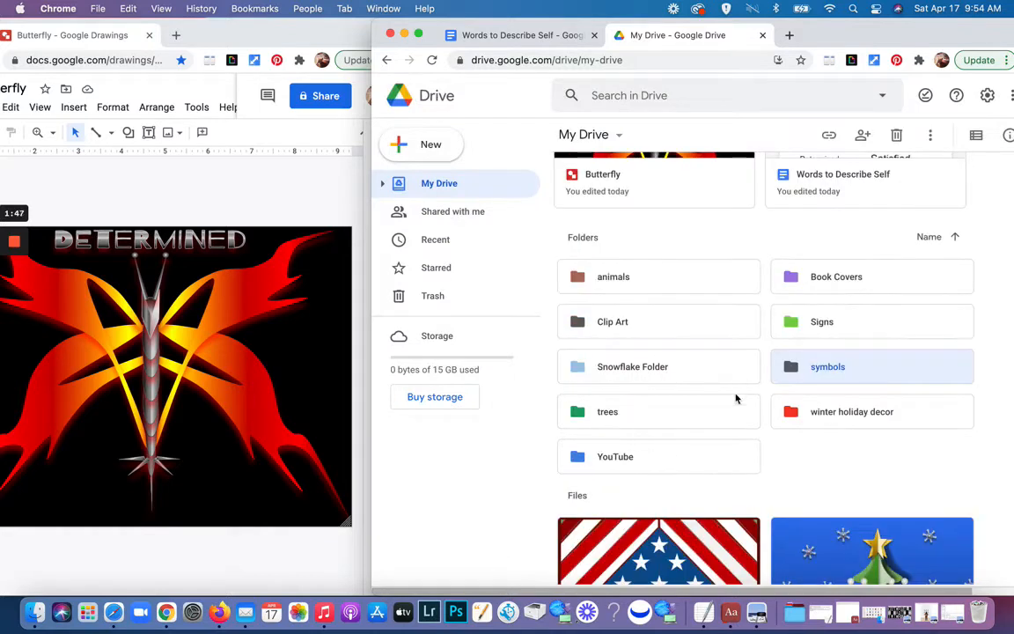
right_click(801, 370)
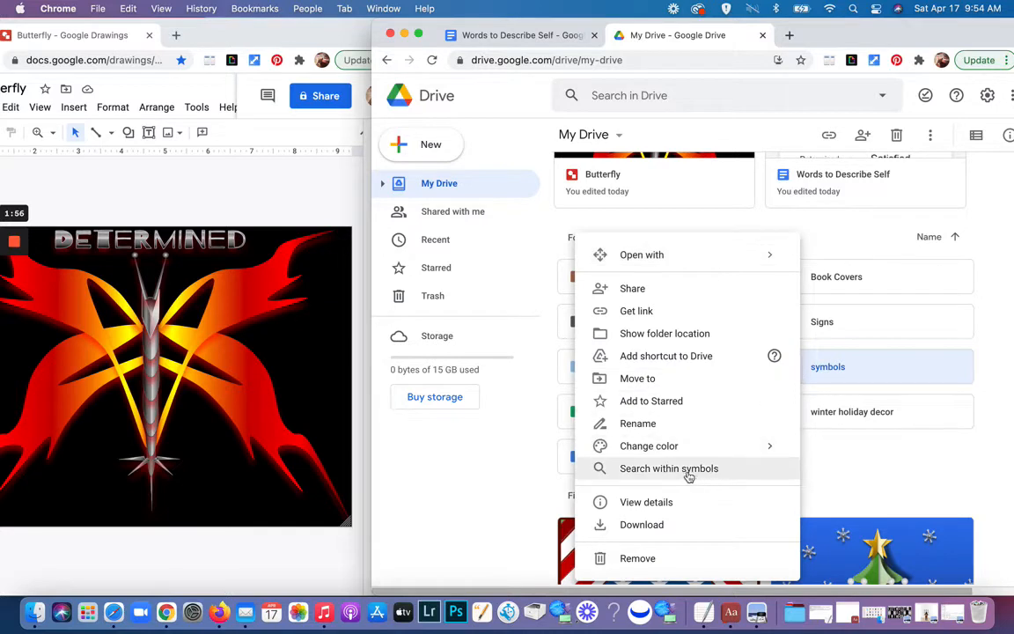
mouse_move(748, 446)
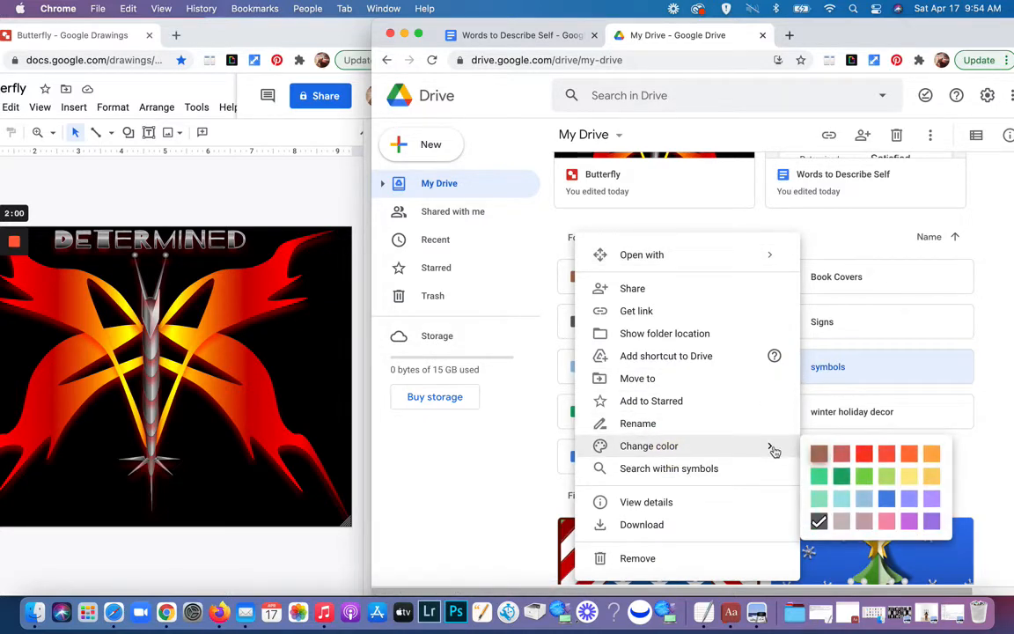
left_click(932, 476)
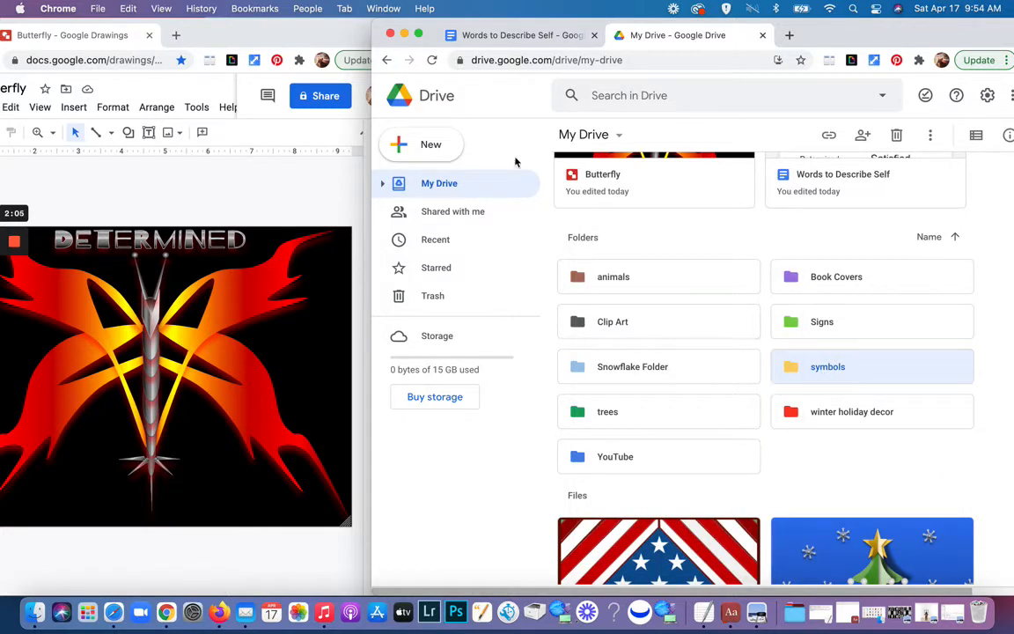
Create a new blank Google Drawings file from Drive.
left_click(426, 145)
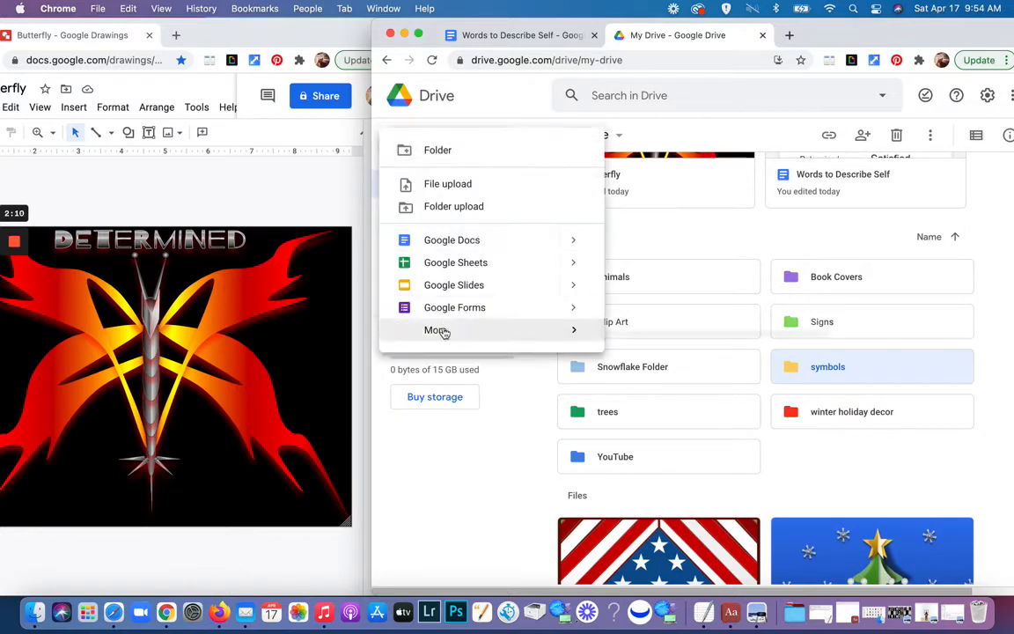
mouse_move(442, 331)
left_click(666, 345)
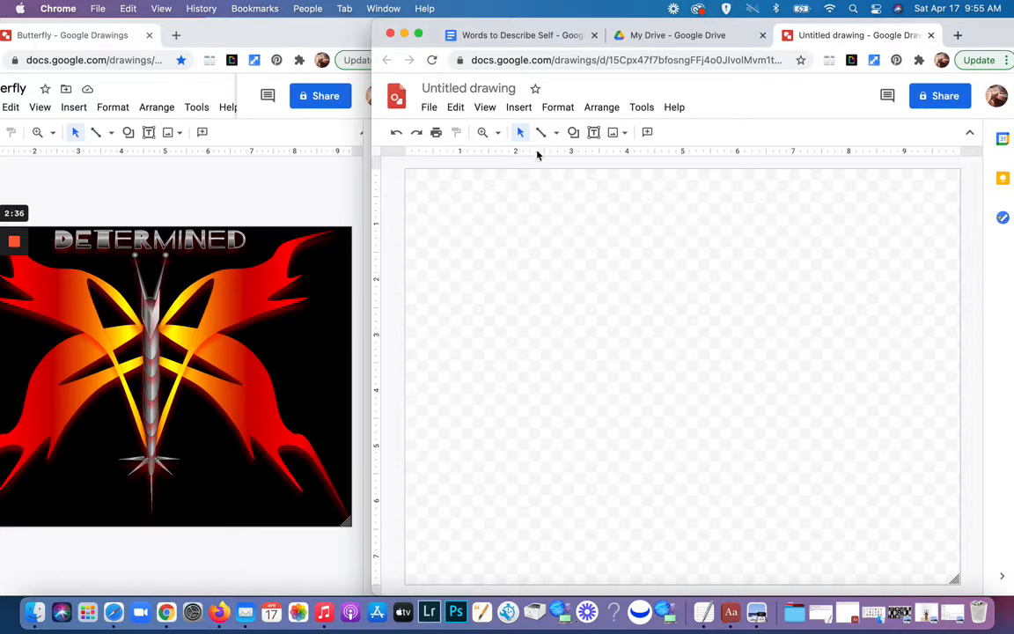
Show the edit points of the upper-right wing in the Butterfly drawing to study how its outline is built.
left_click(226, 308)
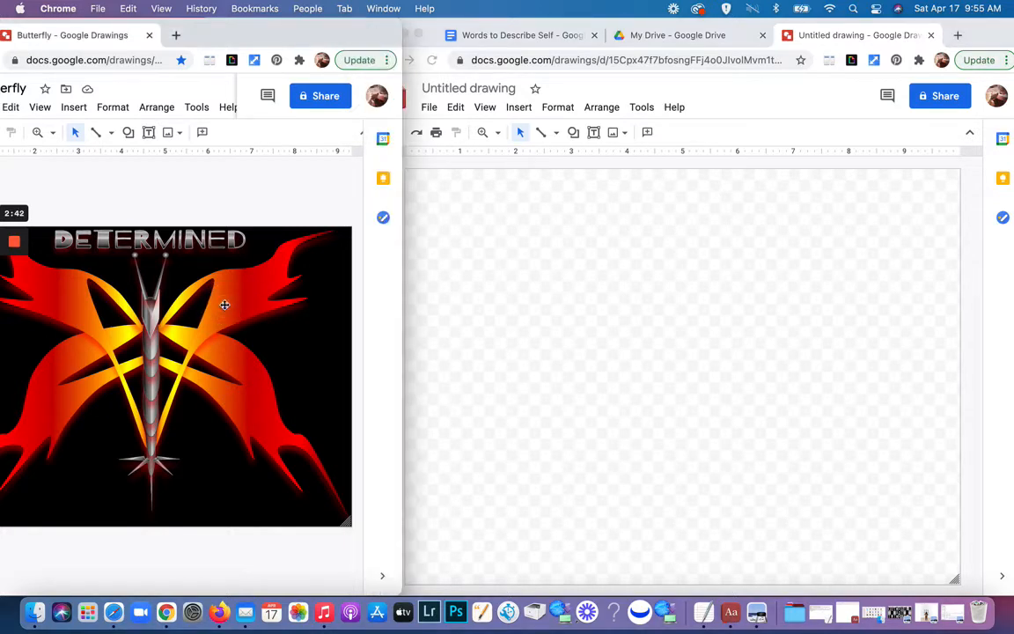
left_click(225, 305)
double_click(225, 302)
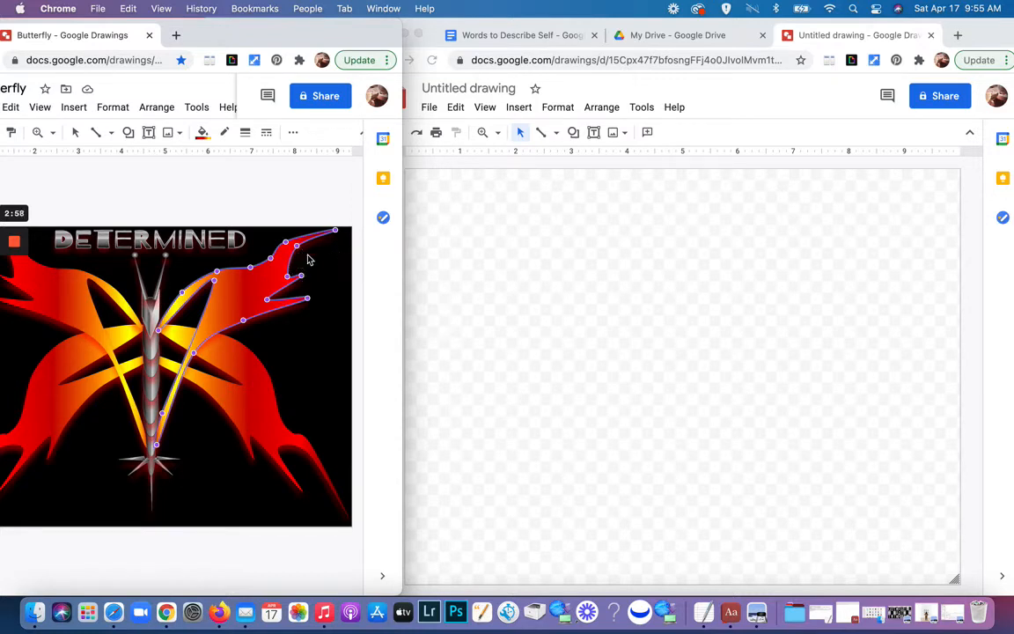
Return to the untitled drawing and rename it determined.
left_click(471, 199)
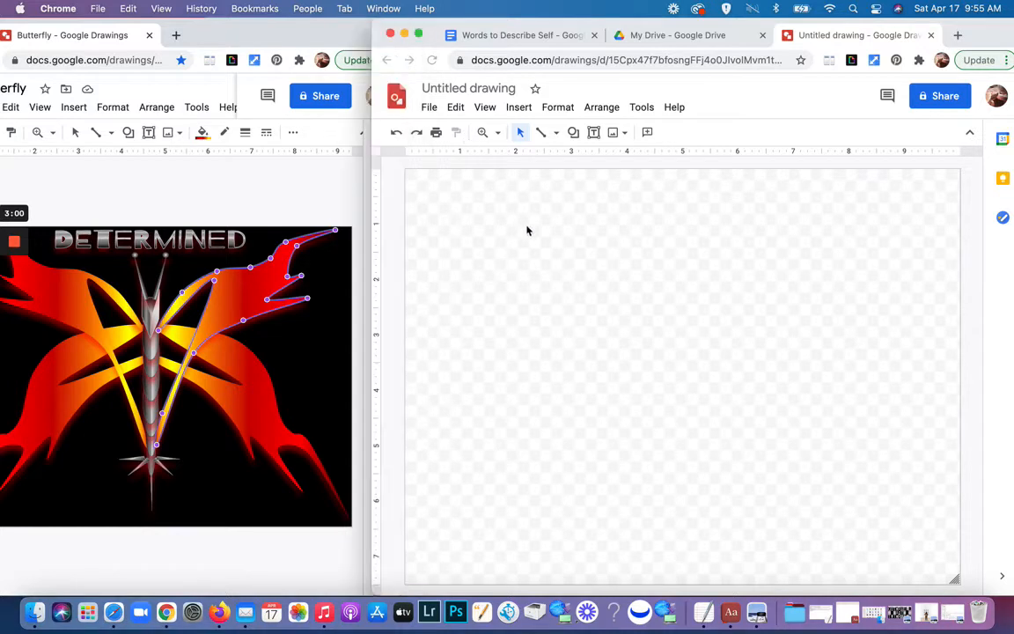
left_click(473, 88)
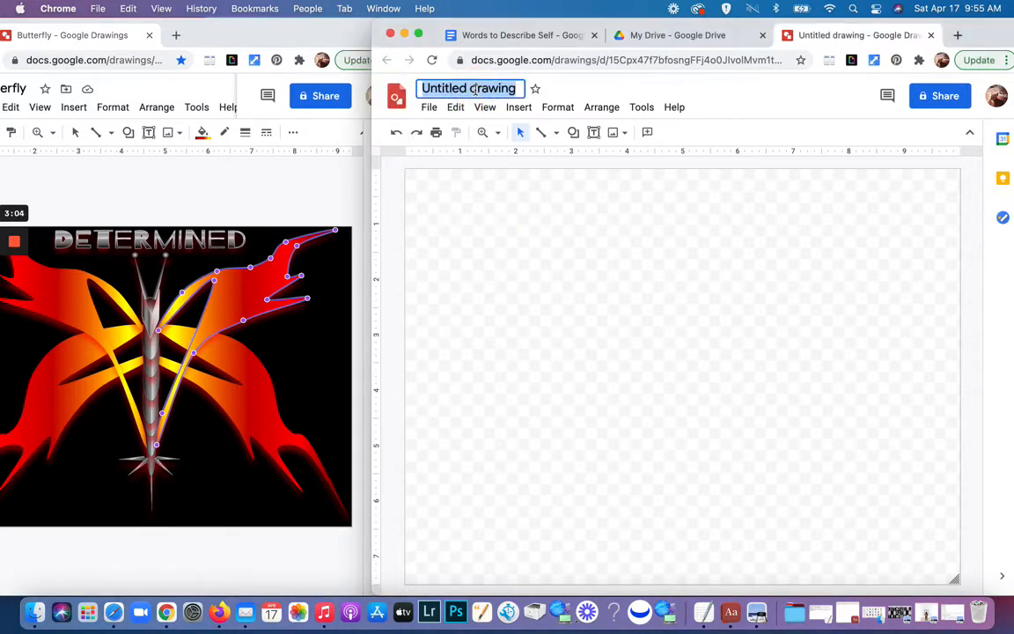
type("deter")
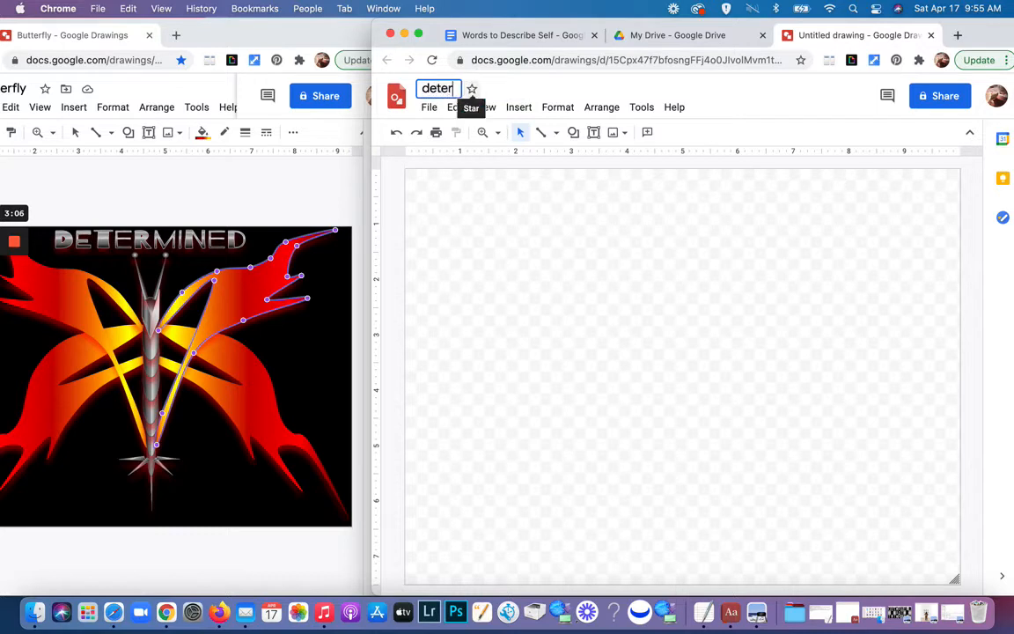
type("mined")
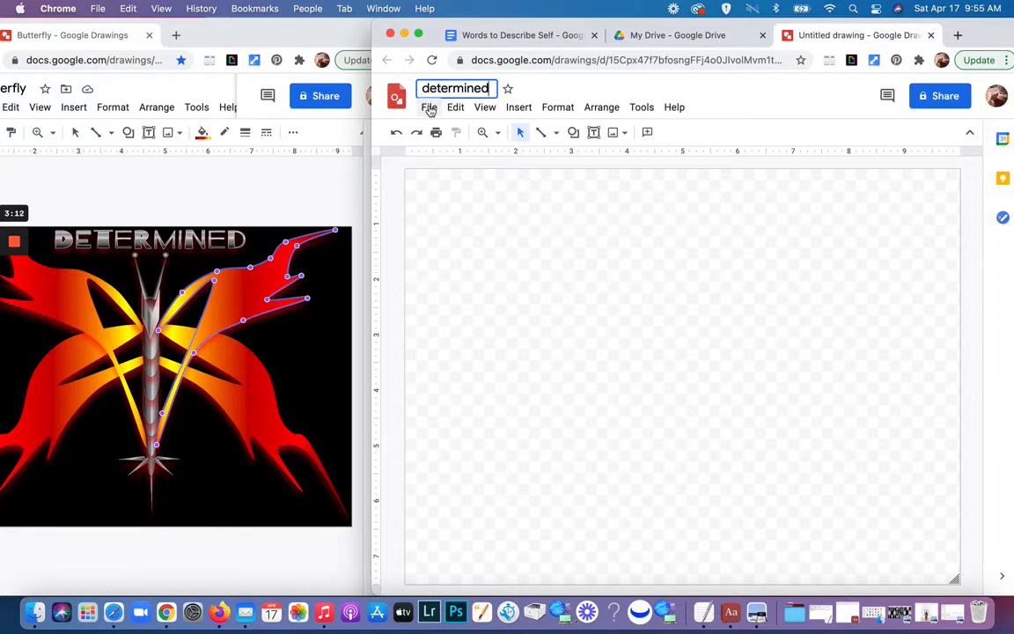
Move the determined drawing from My Drive into the symbols folder and dismiss the notice.
left_click(430, 109)
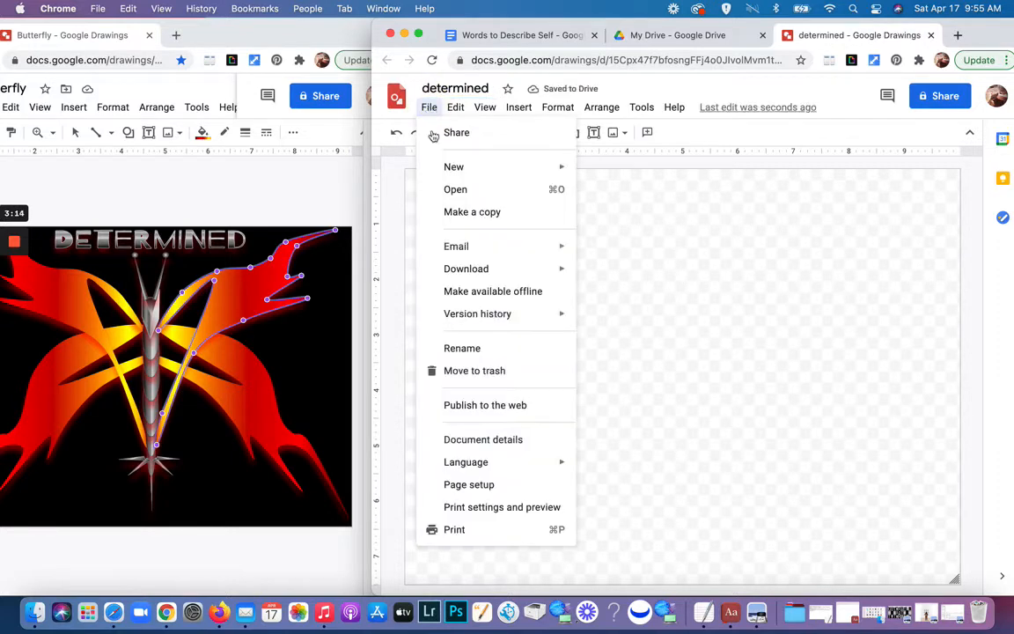
mouse_move(455, 280)
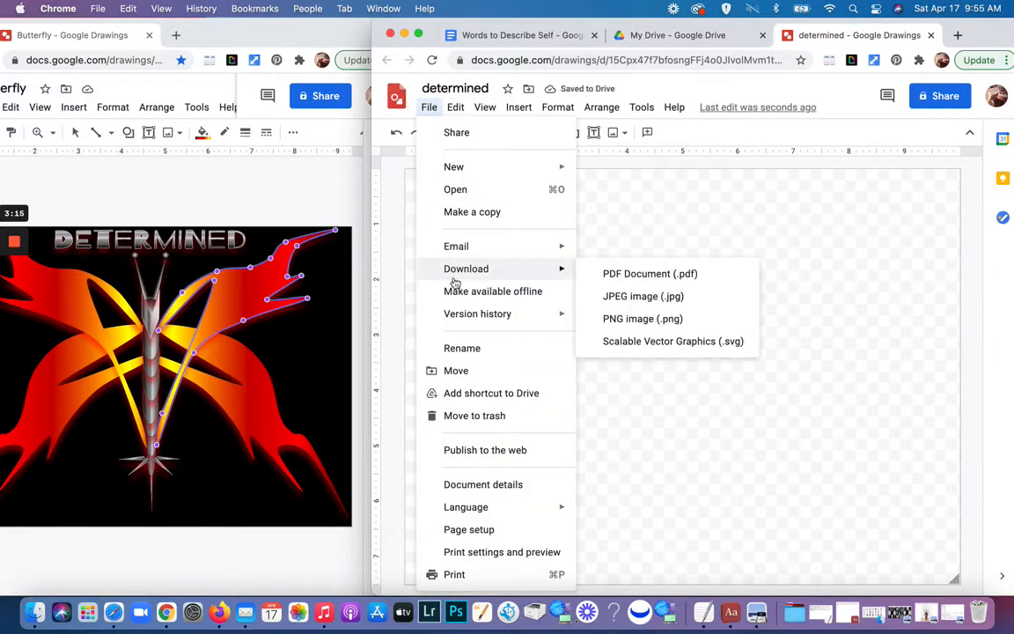
left_click(456, 371)
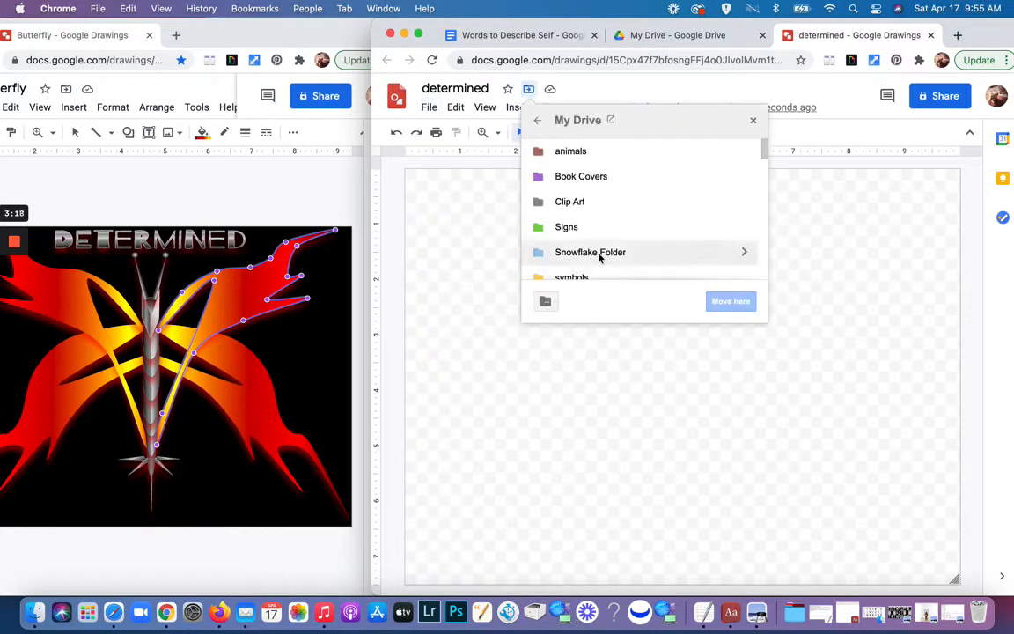
scroll(617, 230, "down", 1)
left_click(555, 241)
left_click(739, 301)
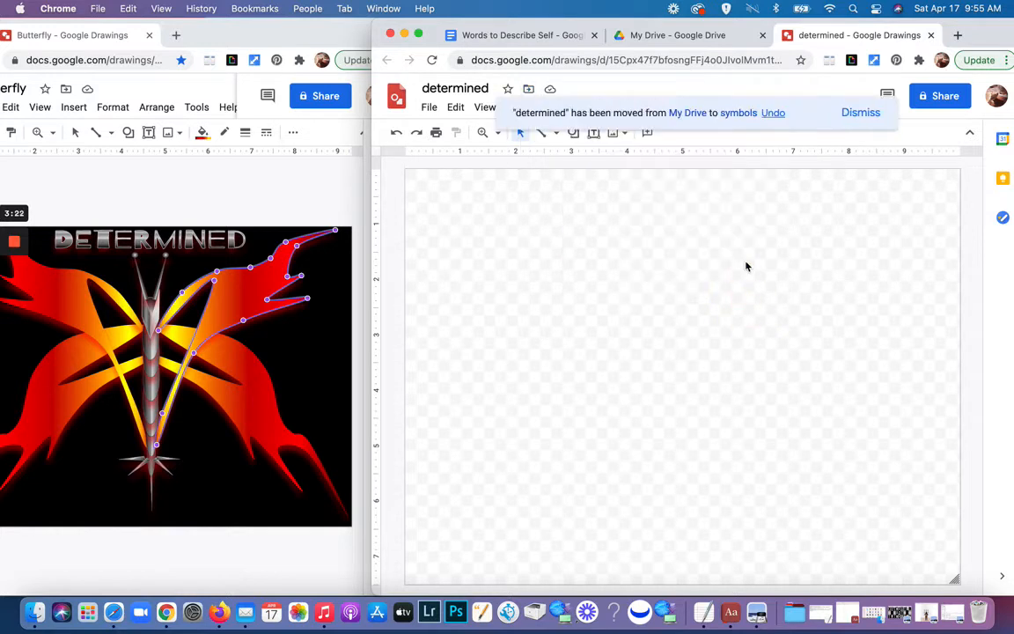
left_click(868, 116)
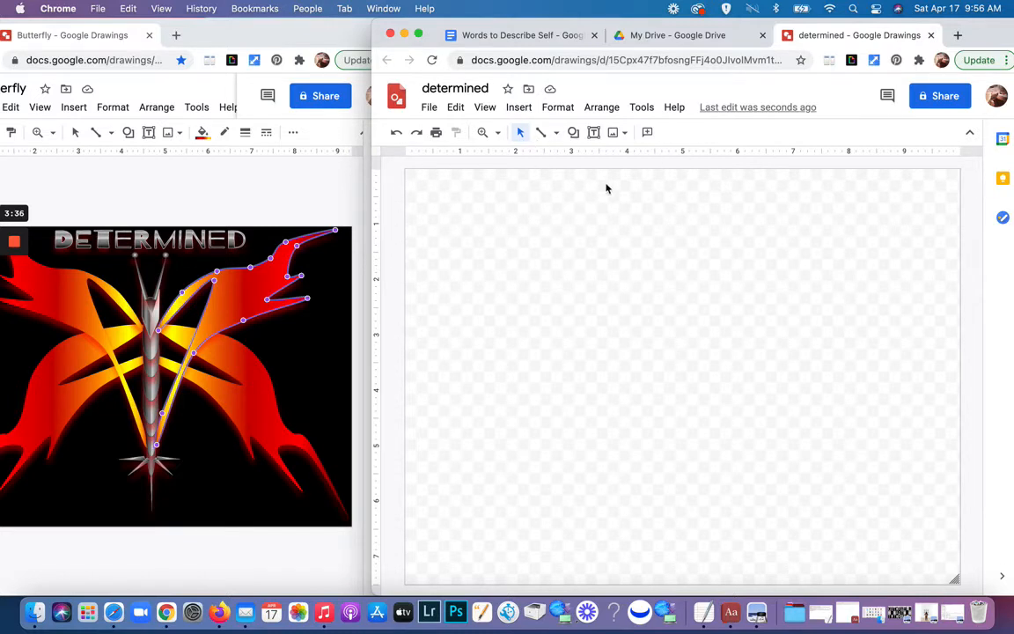
Show the guides and pull the horizontal one off the canvas, keeping only the vertical centre guide.
left_click(486, 109)
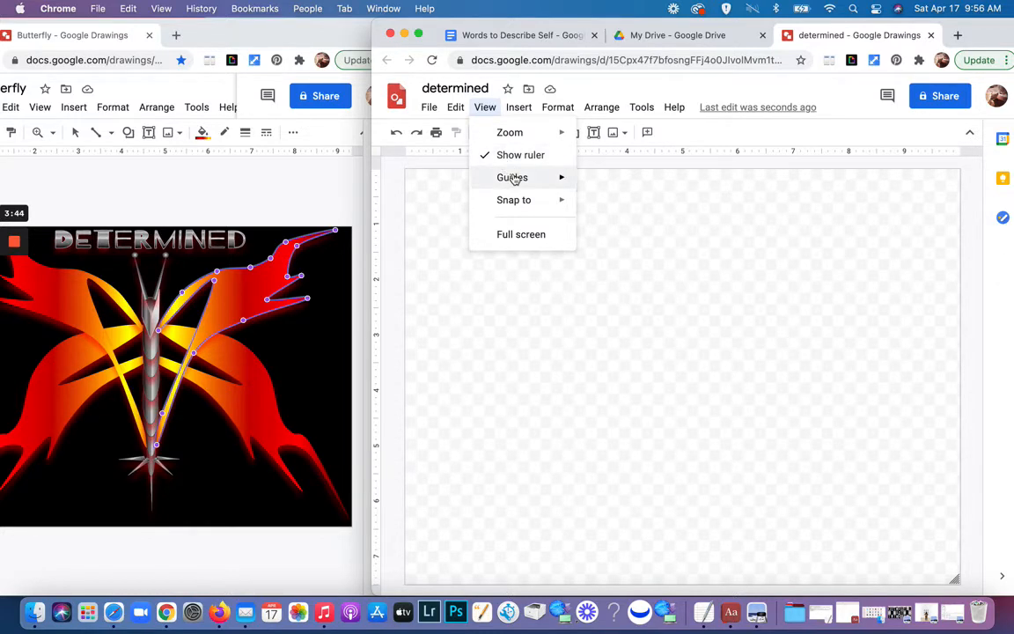
mouse_move(516, 177)
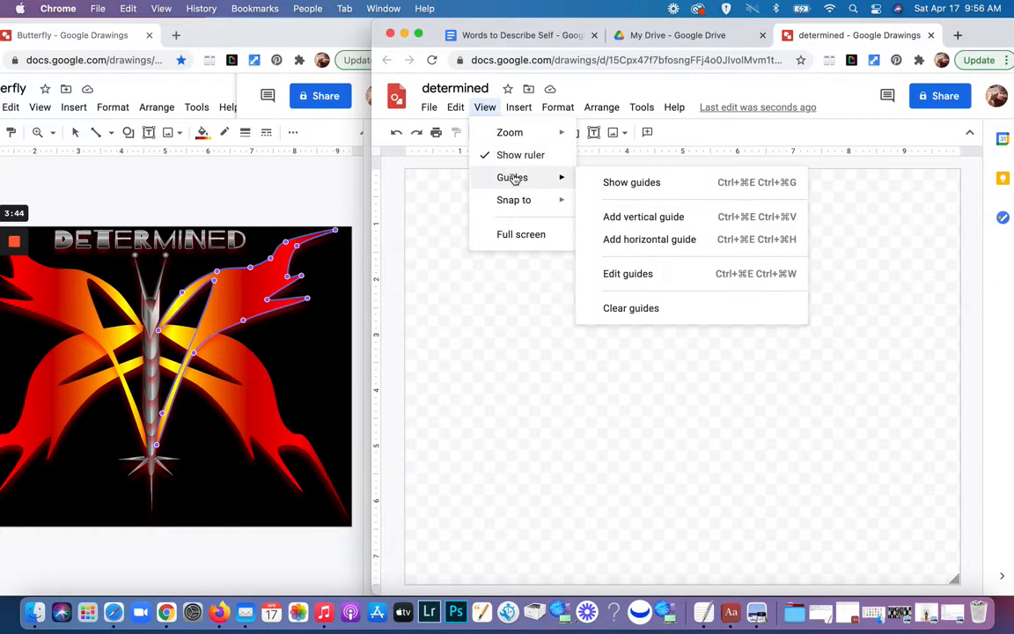
left_click(621, 188)
left_click_drag(719, 378, 724, 158)
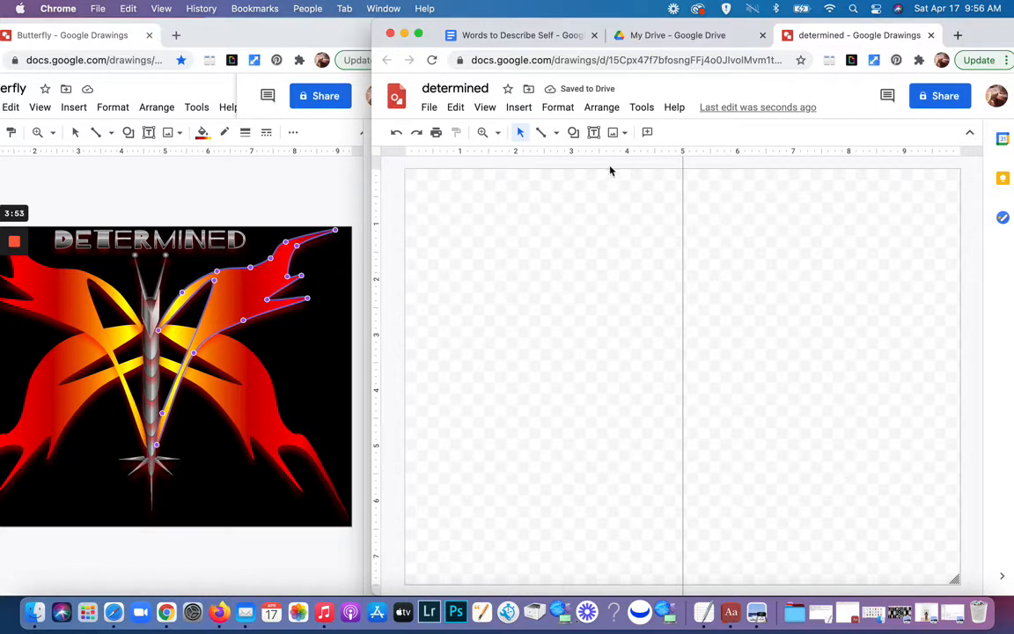
Draw the upper-right butterfly wing as one closed Curve shape from the centre guide, with three pointed outer tips and a long tapering lower prong.
left_click(556, 133)
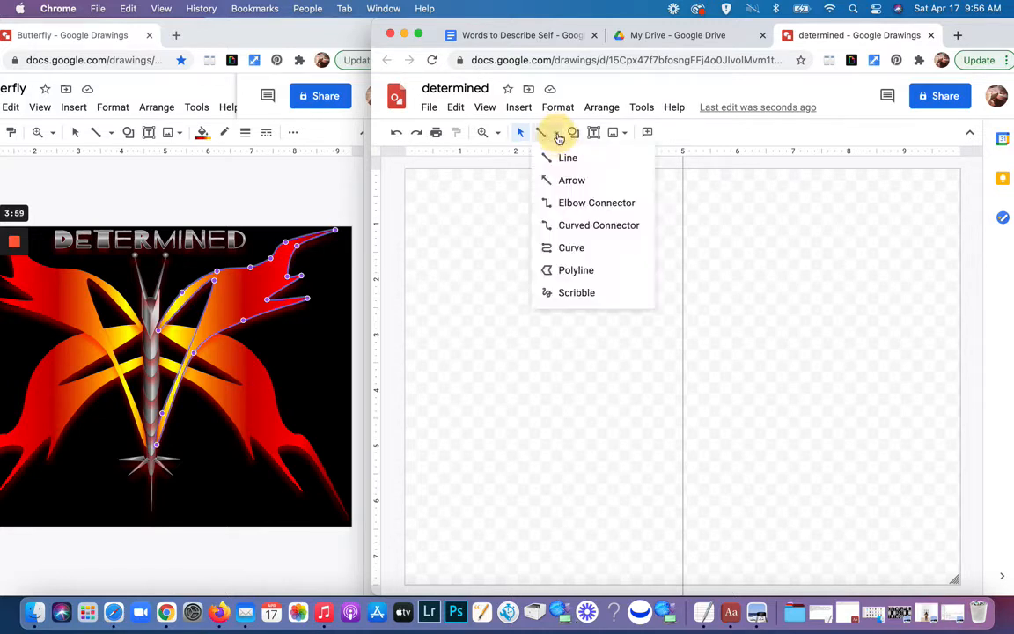
left_click(557, 250)
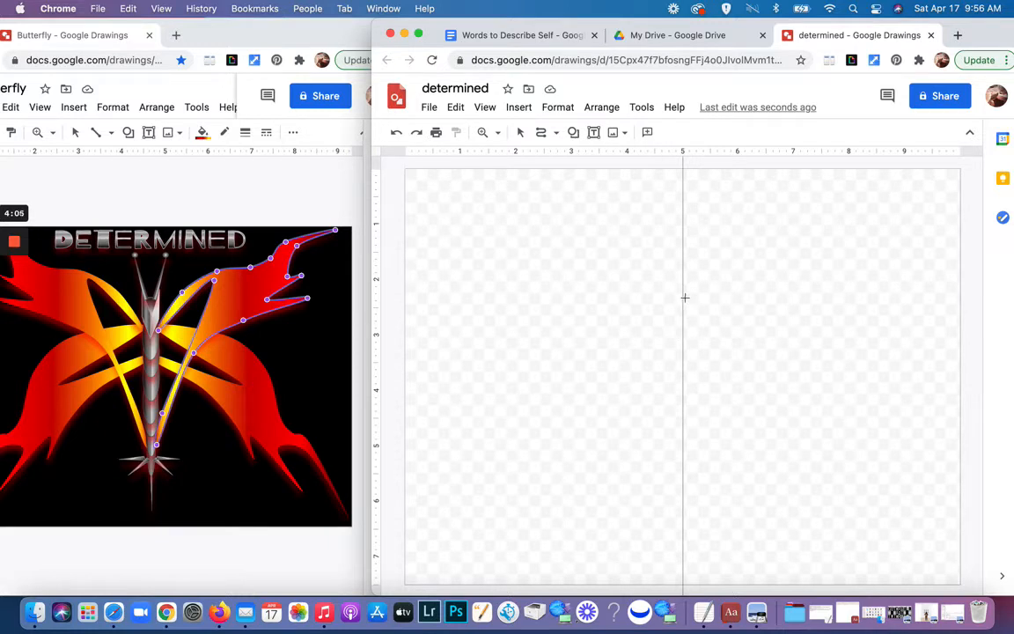
left_click(684, 298)
left_click(715, 256)
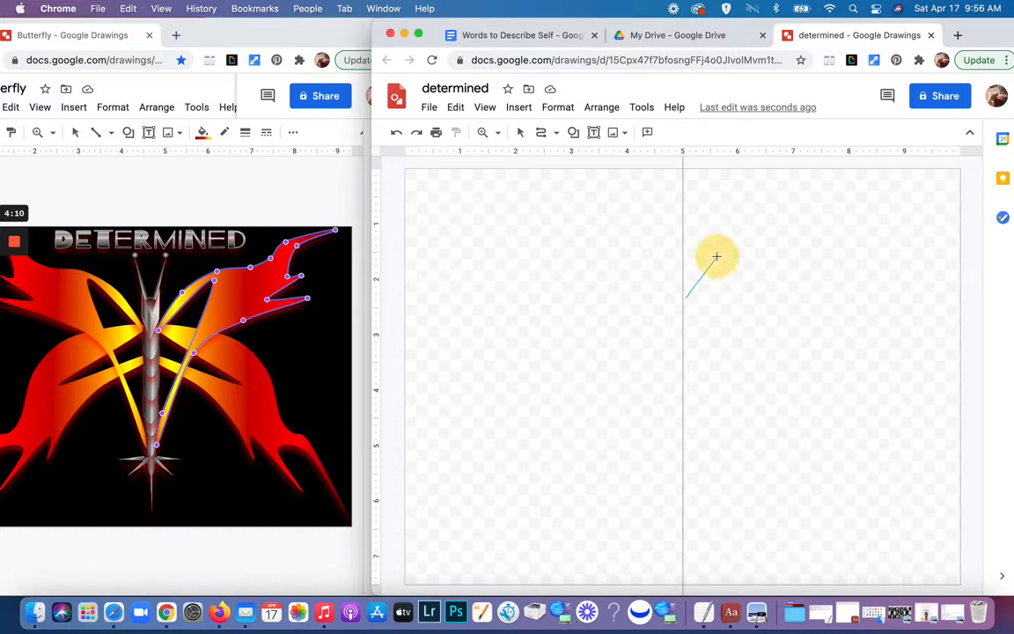
left_click(760, 233)
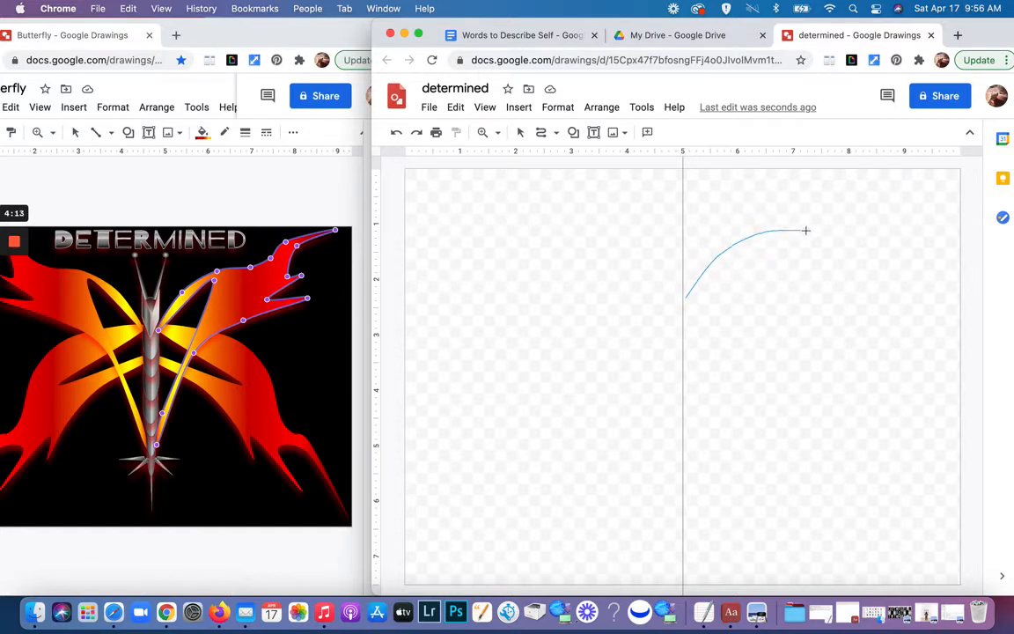
left_click(807, 231)
left_click(835, 220)
left_click(856, 198)
left_click(918, 187)
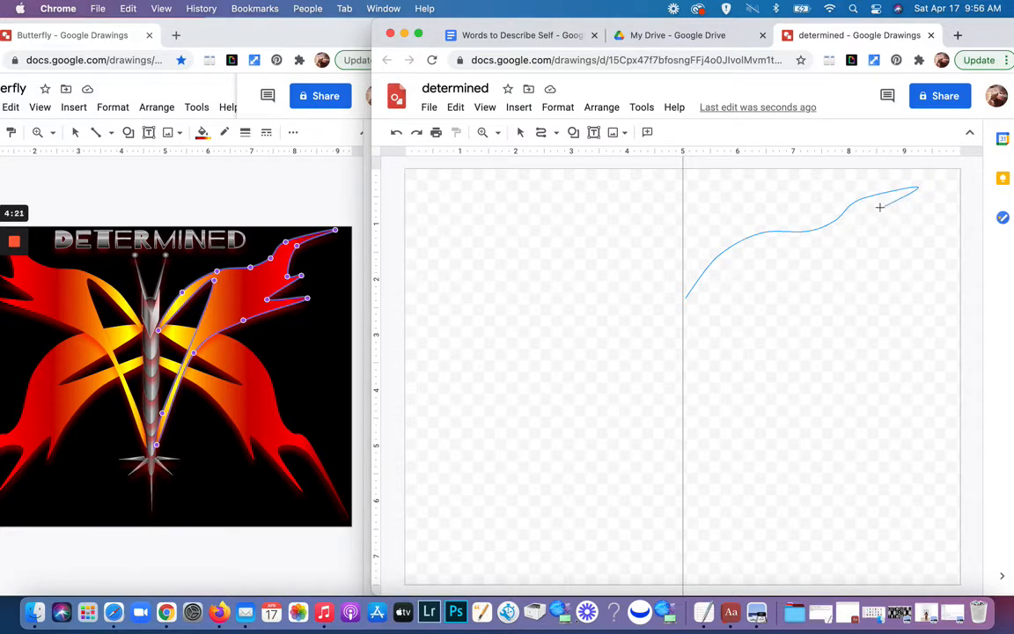
left_click(871, 207)
left_click(859, 240)
left_click(882, 236)
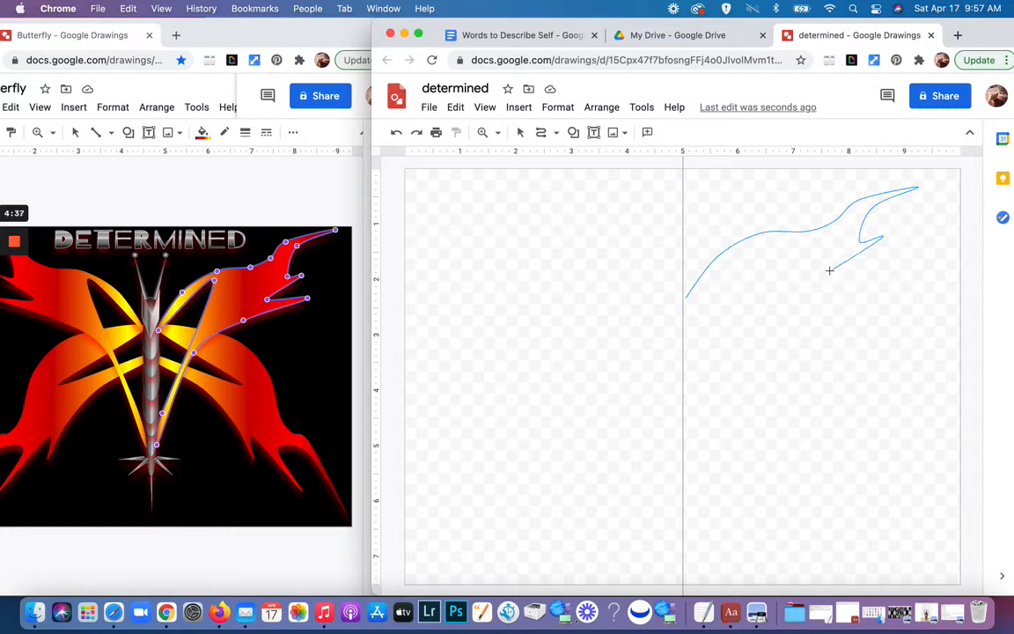
left_click(829, 270)
left_click(905, 264)
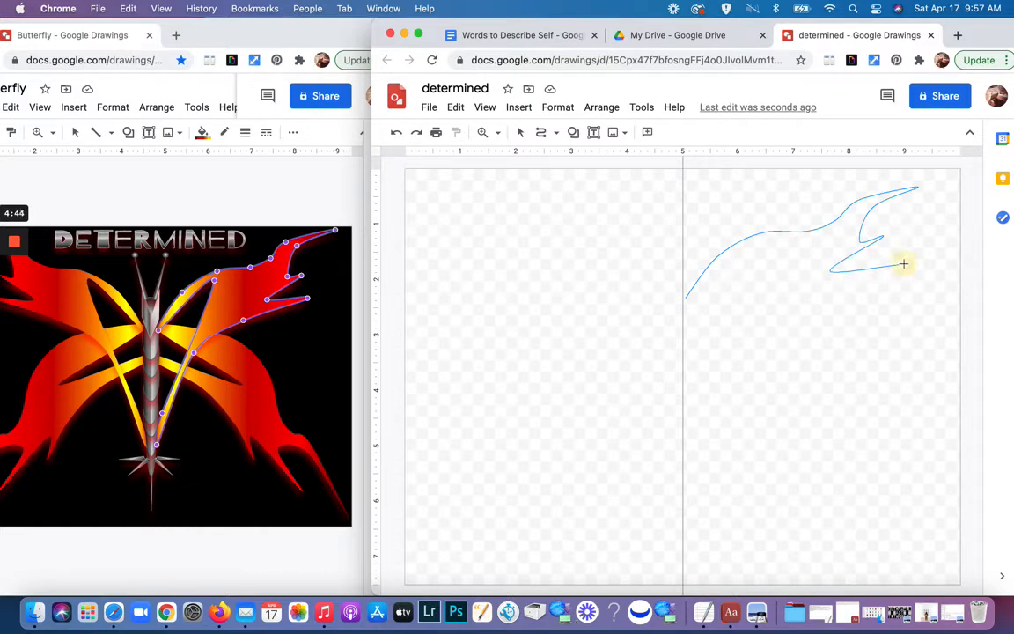
left_click(782, 289)
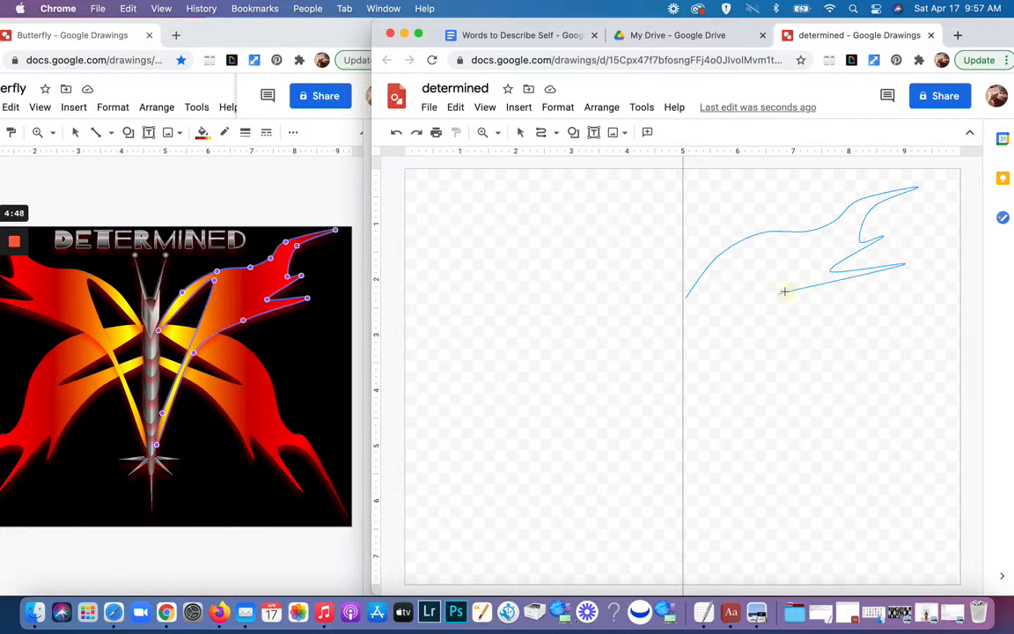
left_click(743, 305)
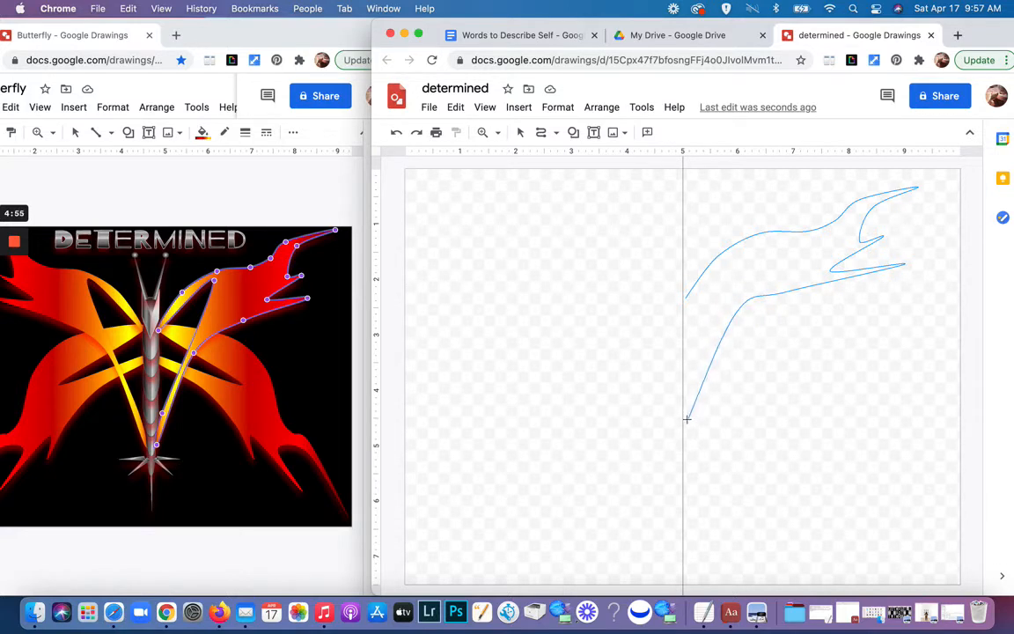
left_click(687, 419)
left_click(692, 380)
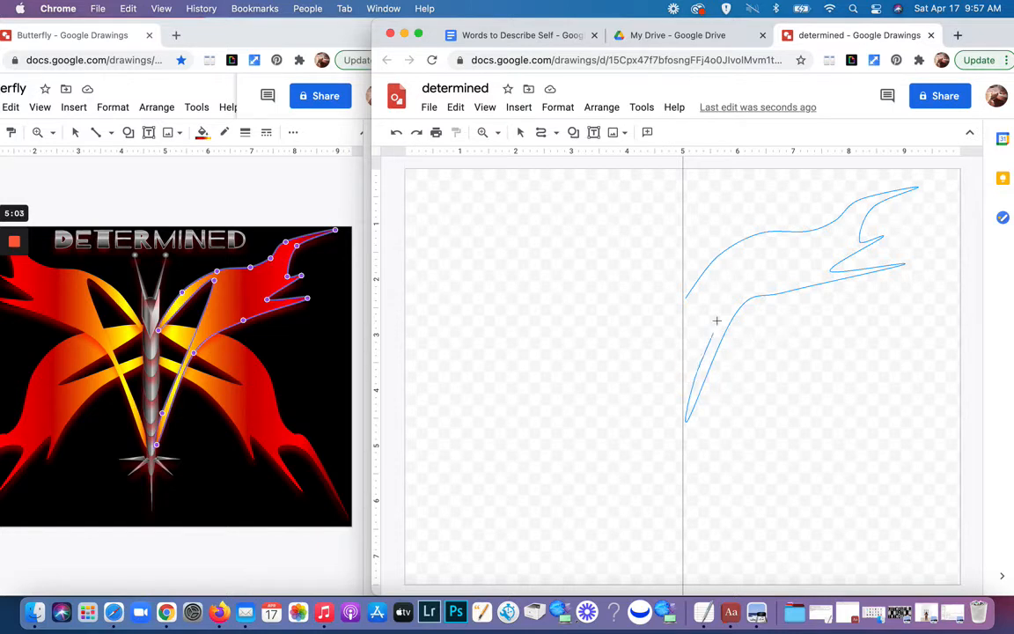
left_click(738, 257)
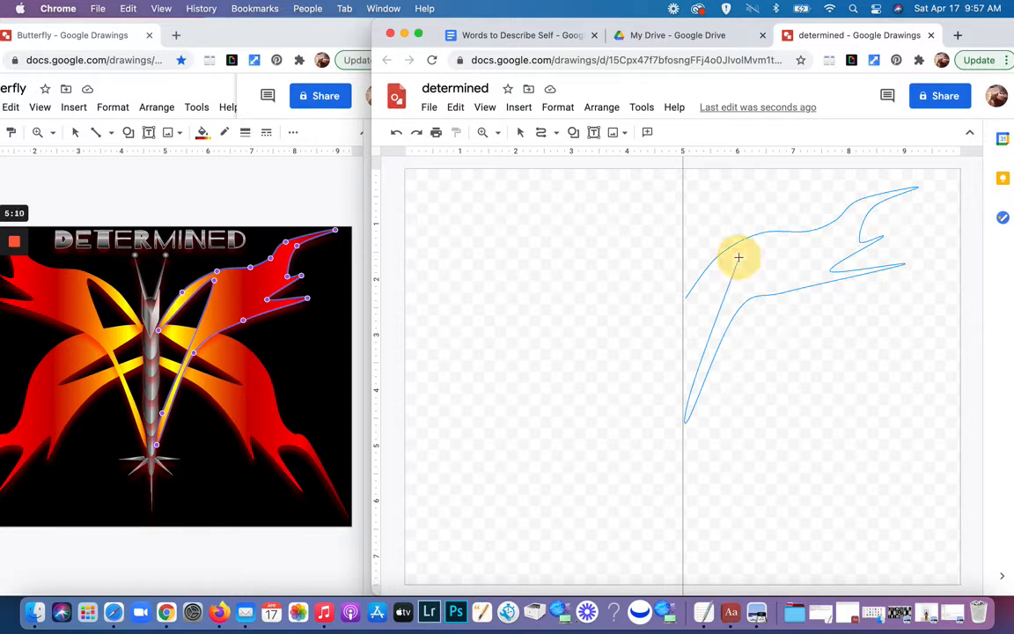
left_click(687, 300)
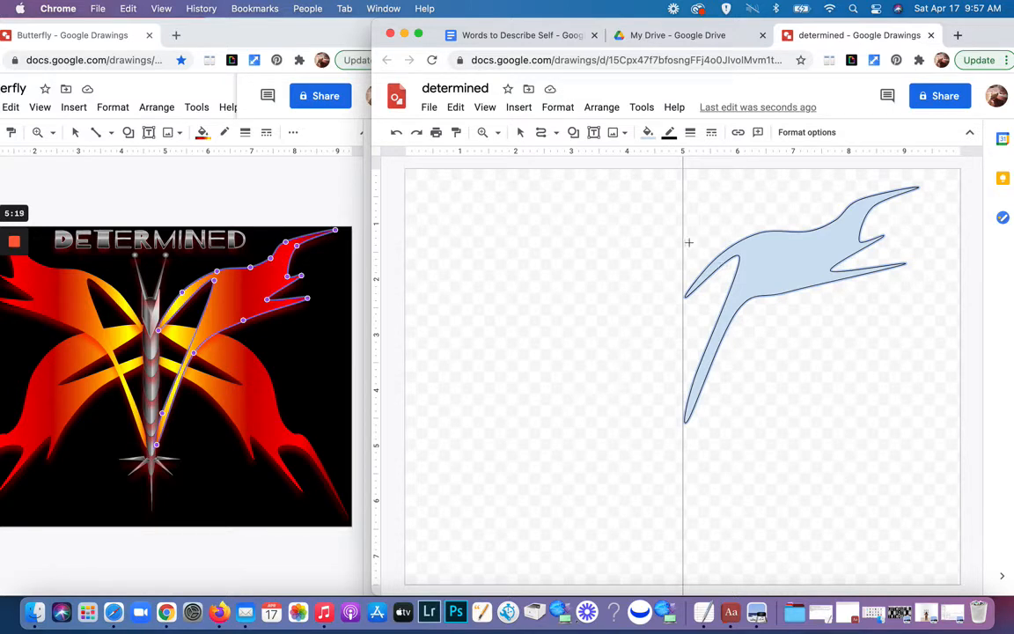
Draw a small rounded closed curve from four points in the empty area left of the centre guide and select it.
left_click(606, 256)
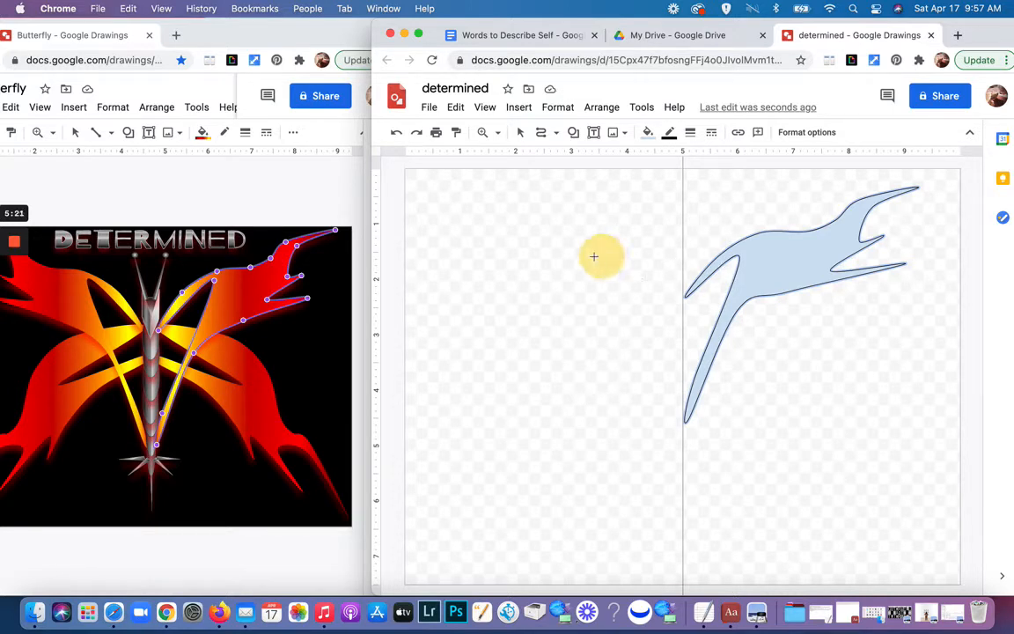
left_click(558, 319)
left_click(620, 386)
left_click(646, 295)
left_click(609, 254)
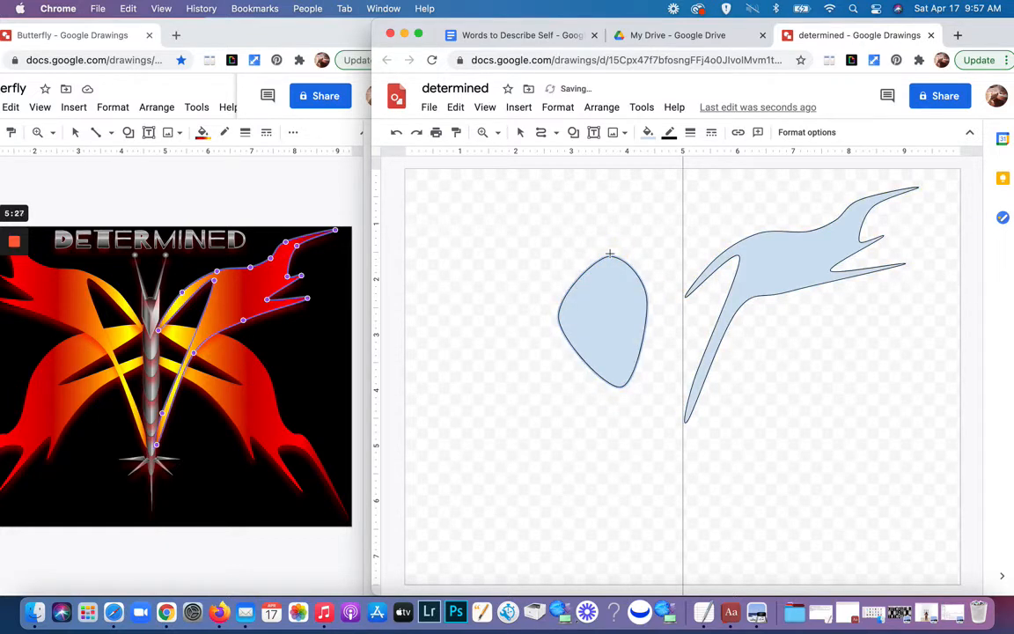
left_click(610, 254)
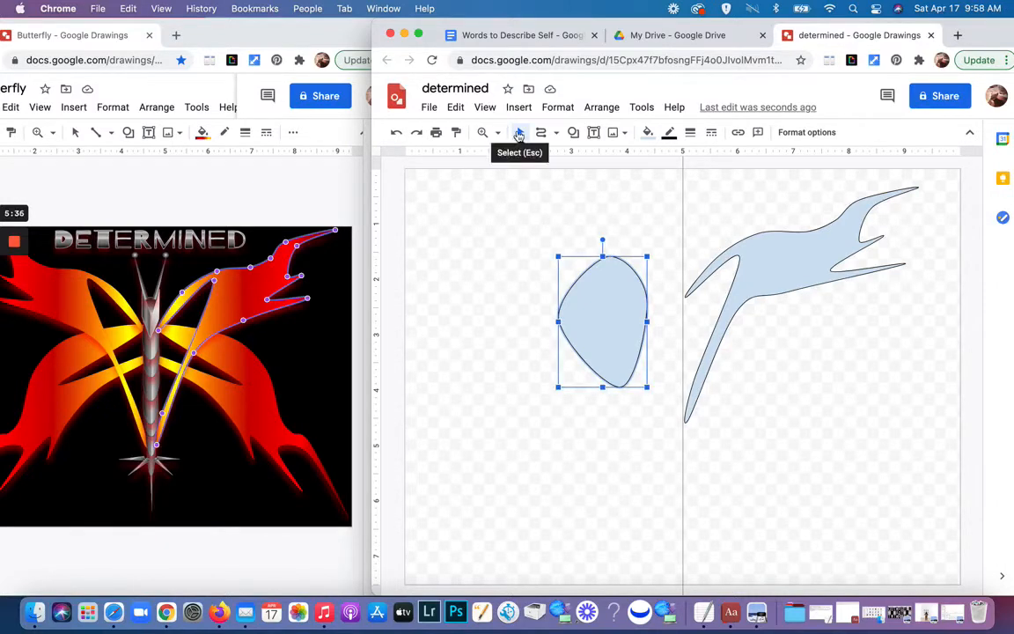
Delete the small rounded practice curve beside the centre guide, leaving only the butterfly wing on the canvas.
left_click(522, 284)
left_click(628, 328)
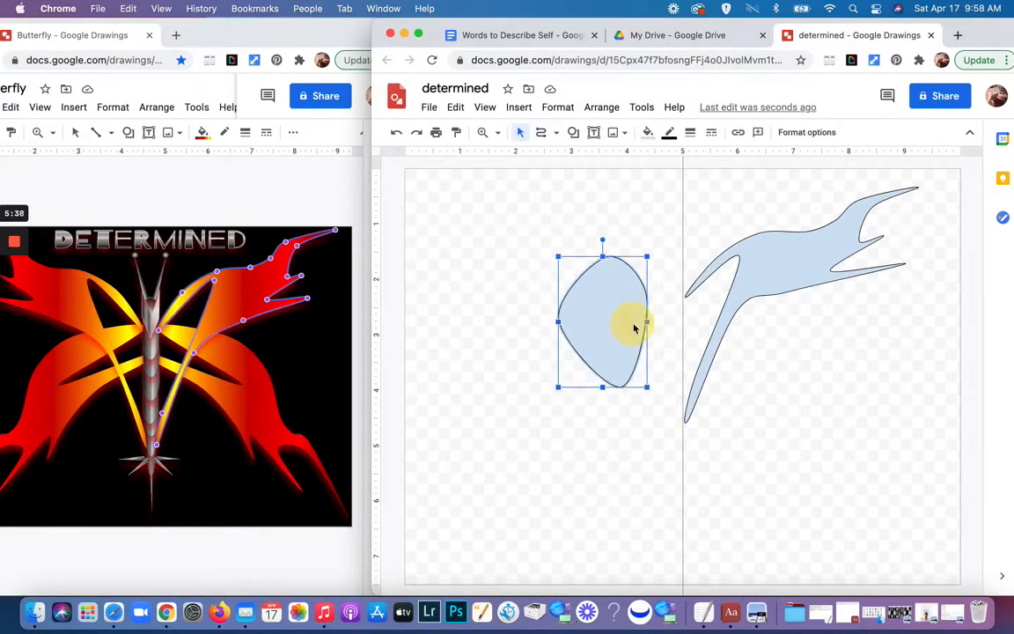
key("Escape")
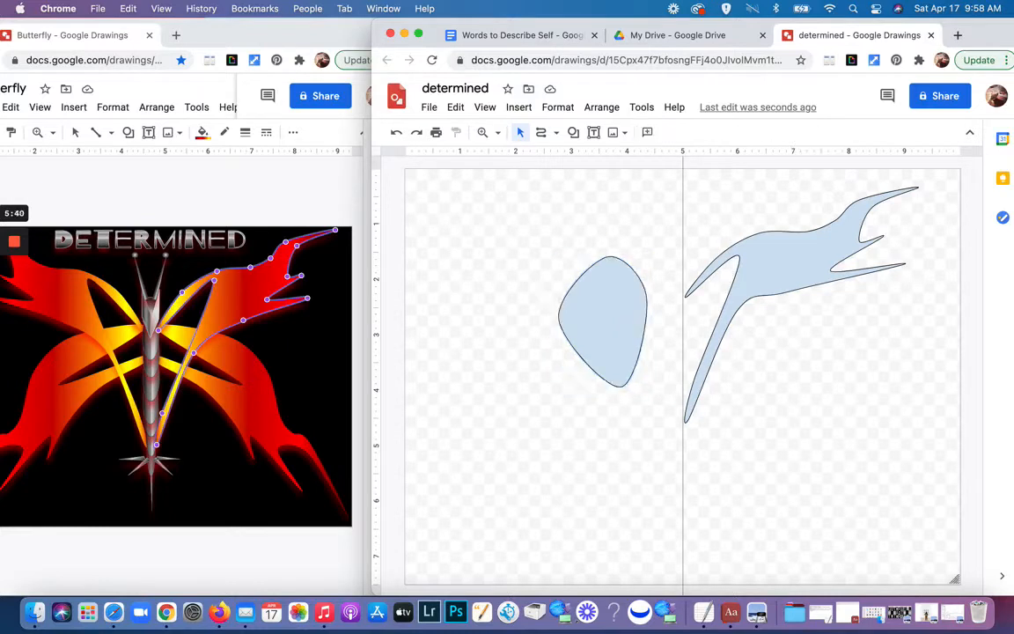
left_click(618, 305)
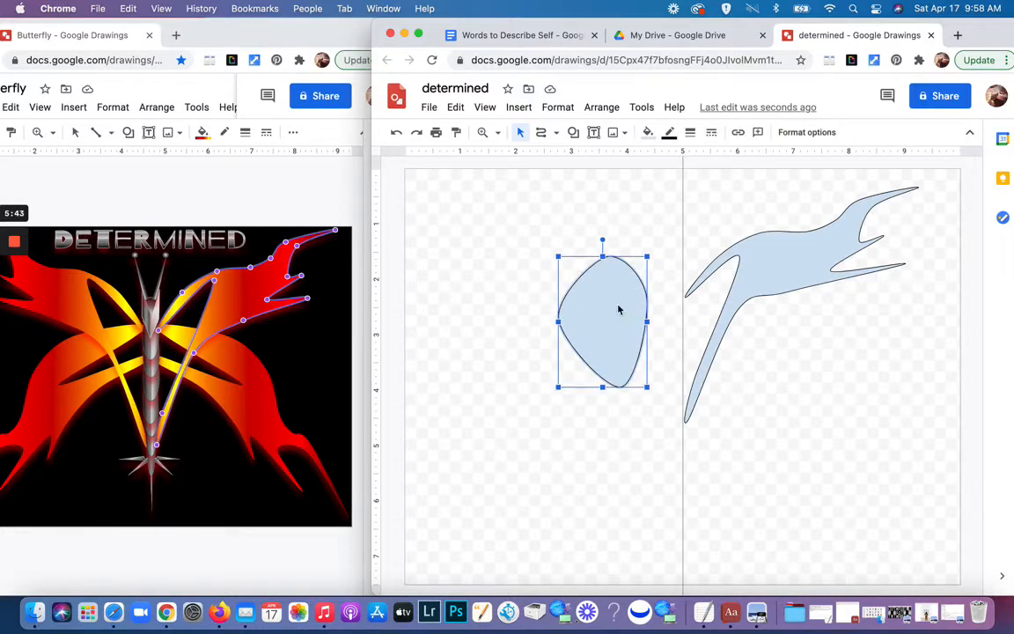
key("Delete")
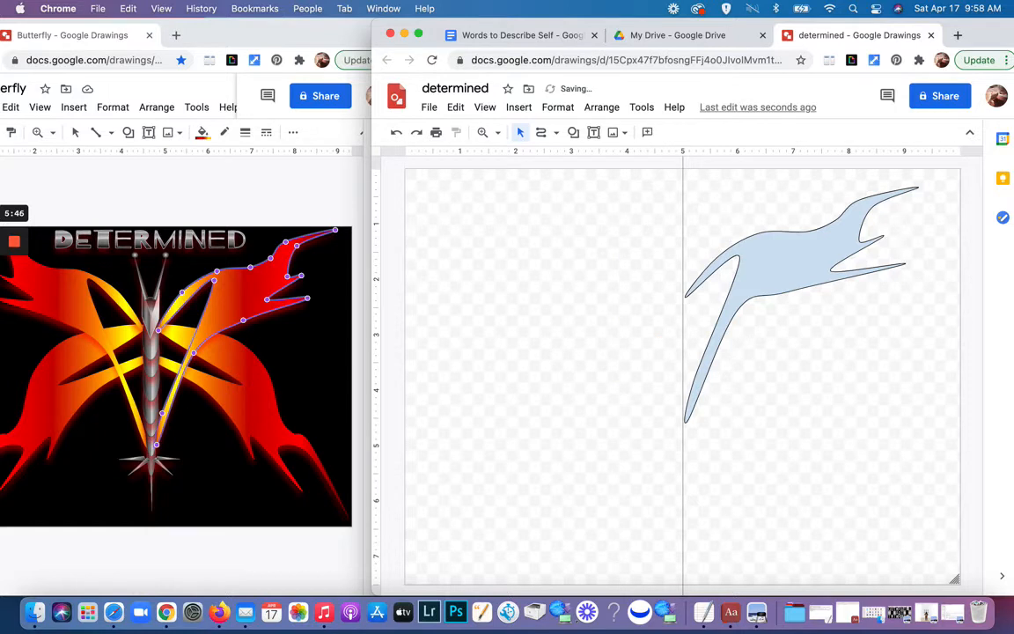
Show the wing's curve points and make its outline transparent.
double_click(777, 258)
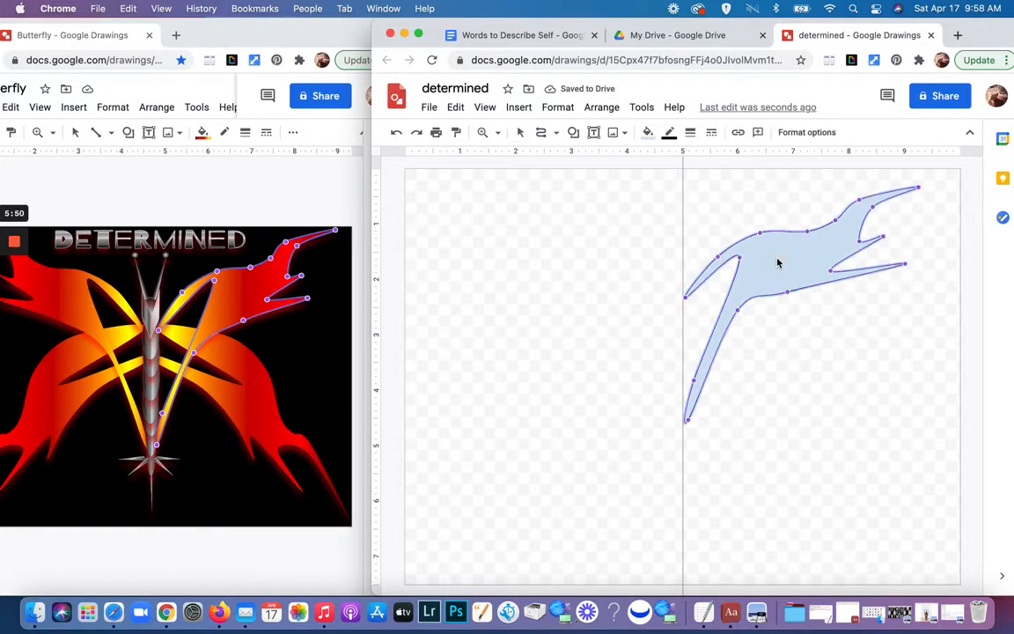
left_click(672, 136)
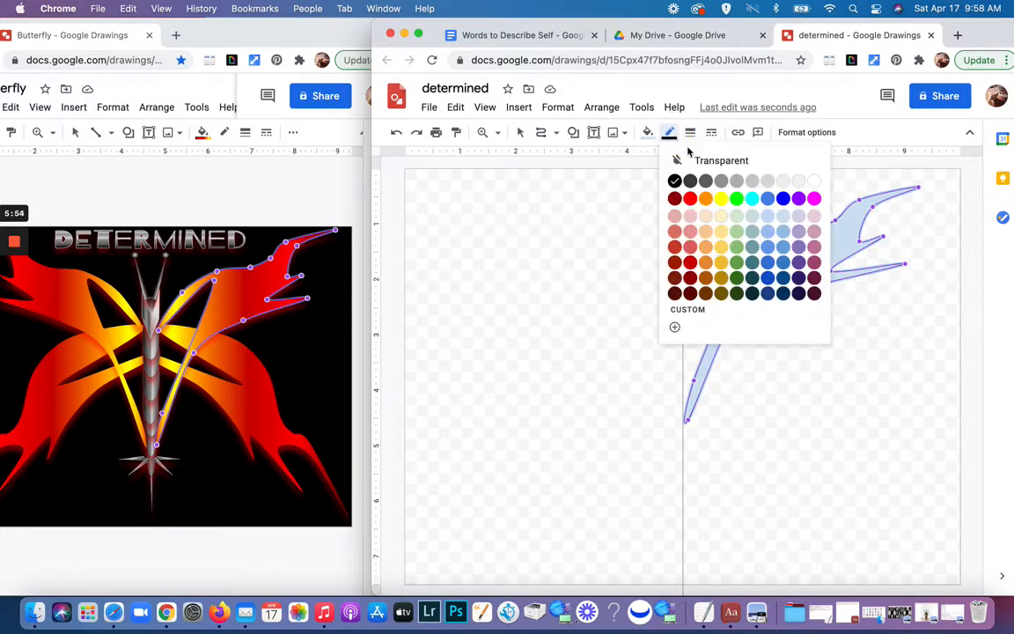
left_click(708, 159)
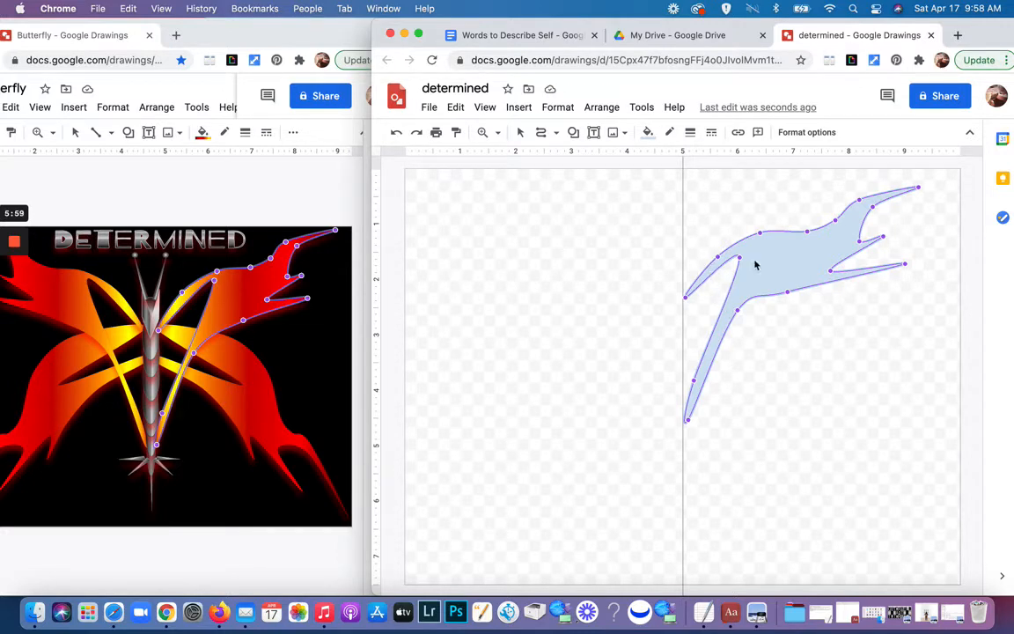
Reshape the wing by moving its inner notch point up and outward and the bend point above the lower prong downward.
left_click_drag(739, 256, 751, 250)
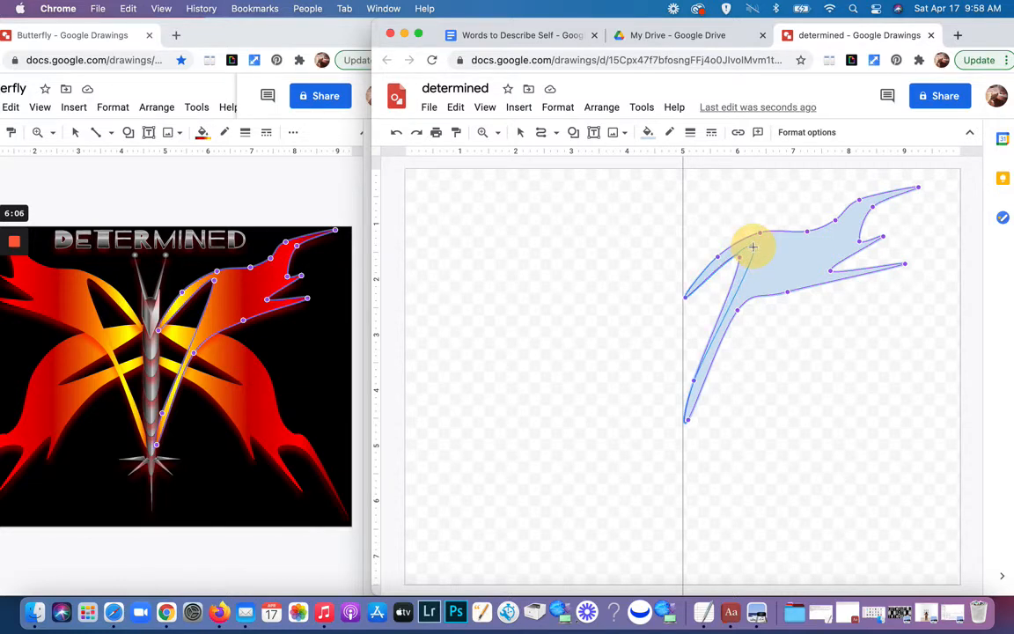
left_click_drag(753, 248, 753, 249)
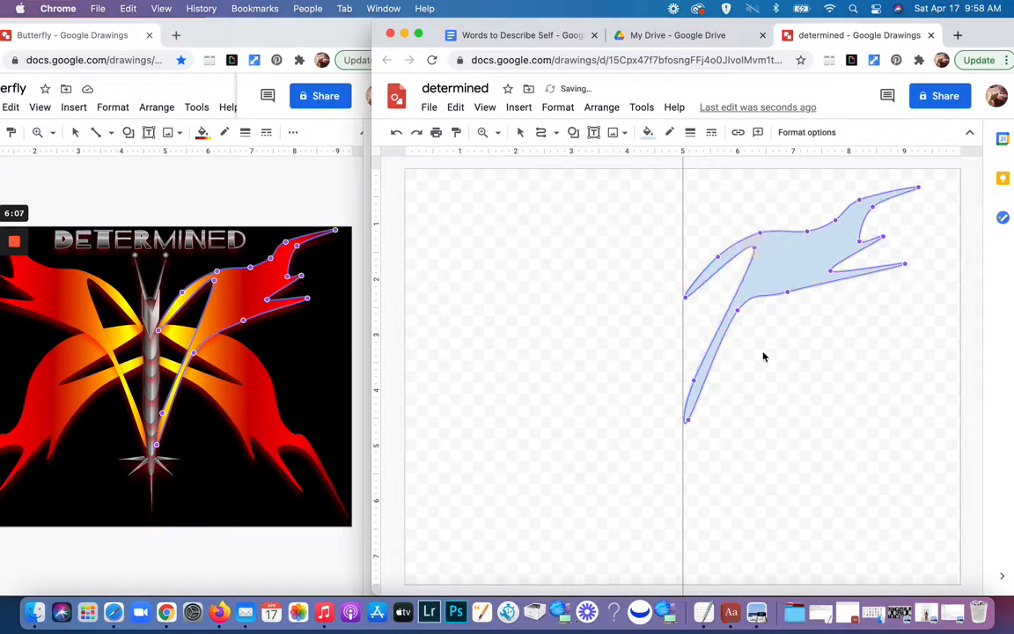
left_click_drag(738, 310, 732, 331)
left_click(749, 373)
left_click(742, 490)
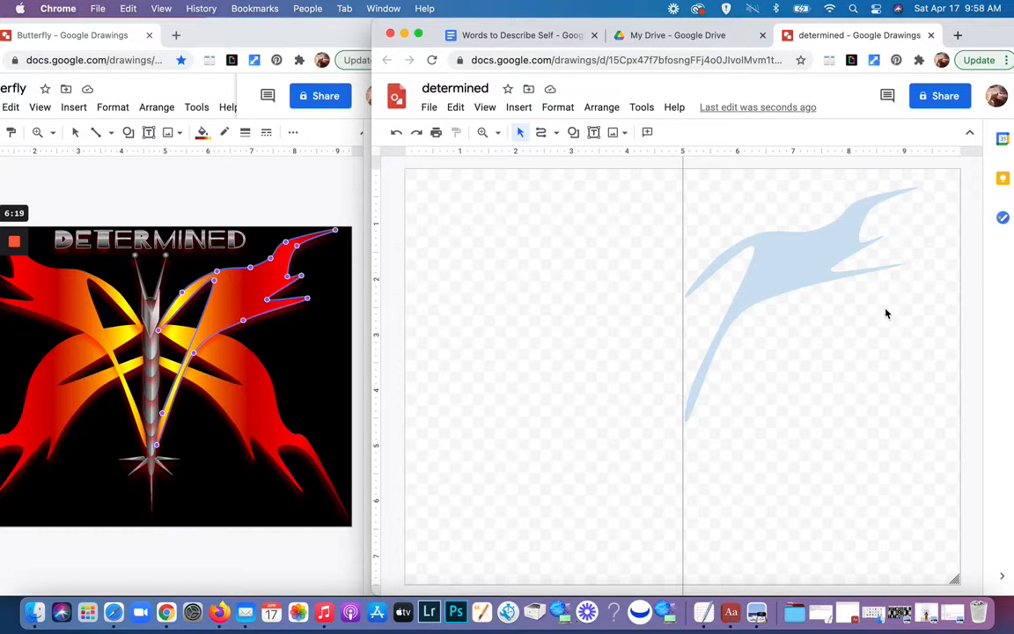
Stretch the wing slightly taller by extending its upper and lower edges while keeping its width.
double_click(804, 273)
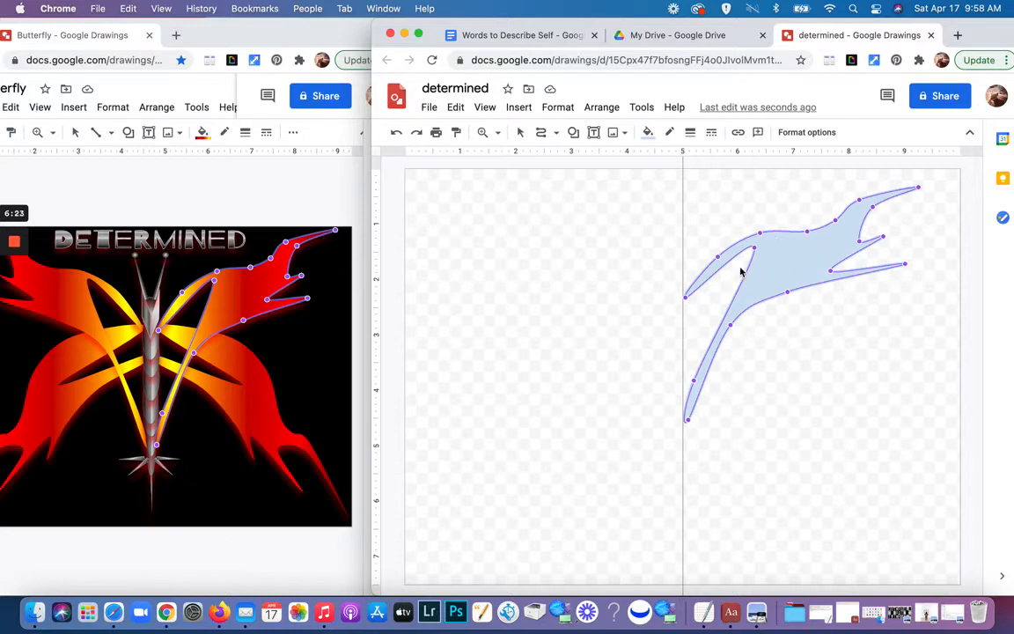
left_click(582, 407)
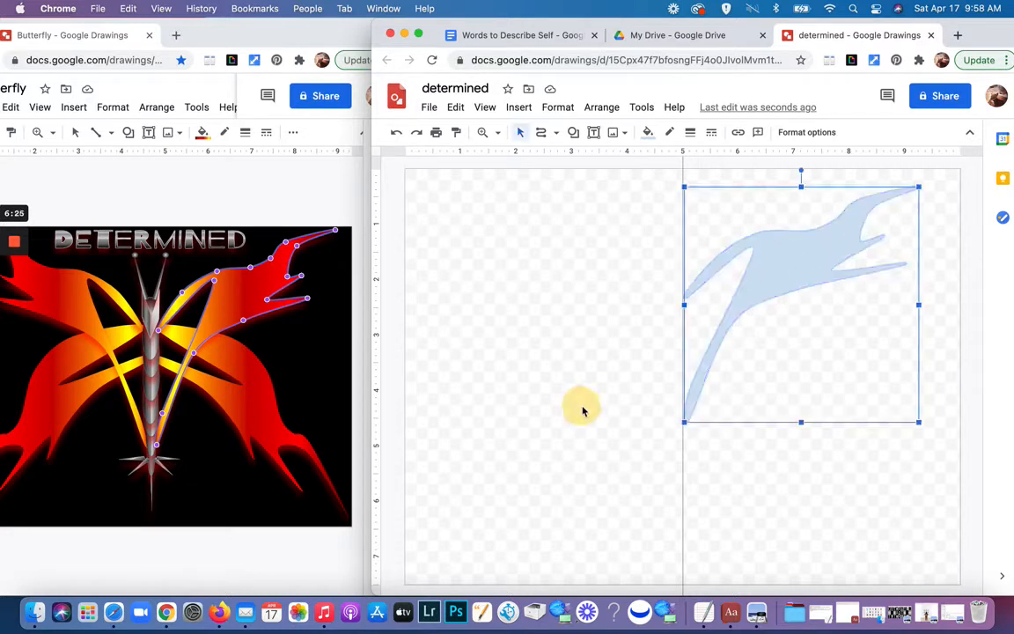
mouse_move(802, 186)
left_mouse_down()
mouse_move(800, 170)
mouse_move(801, 189)
left_mouse_up()
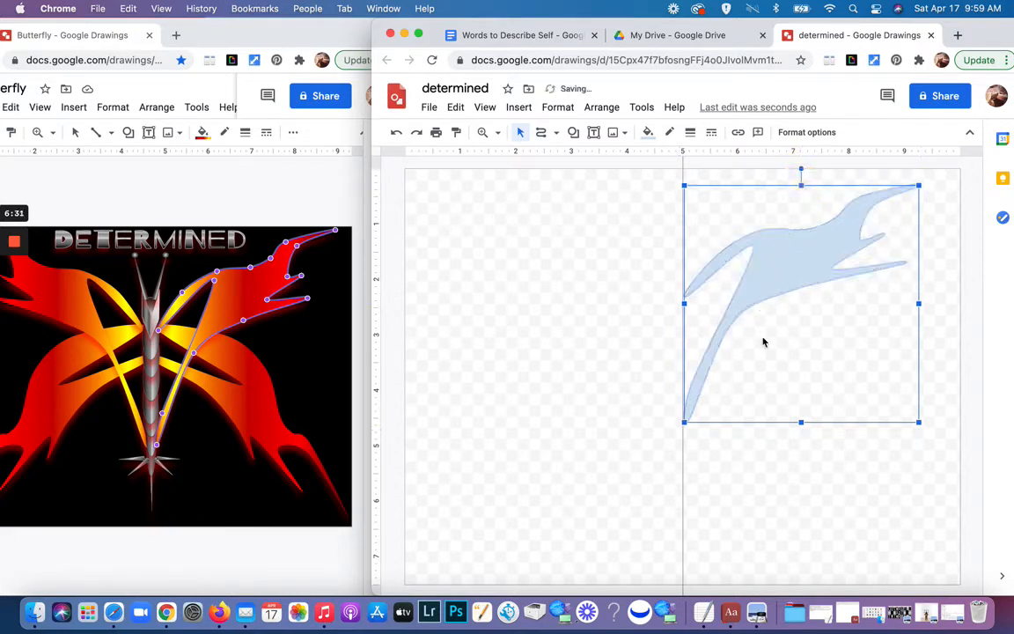
left_click_drag(801, 425, 801, 434)
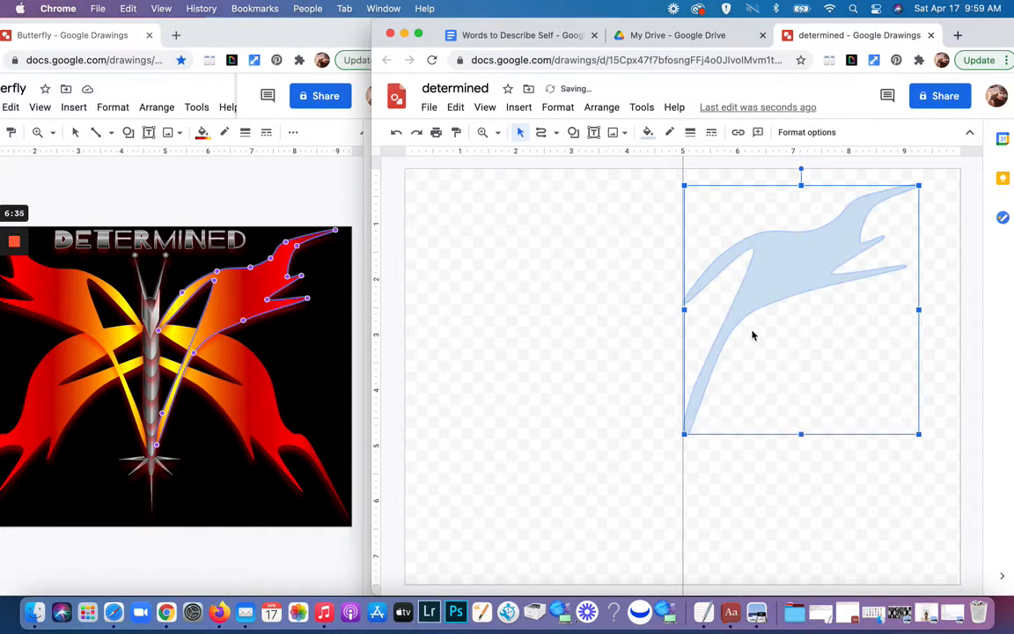
Lower the wing's upper inner tip along the centre guide and raise the inner notch point closer to the top edge.
double_click(755, 295)
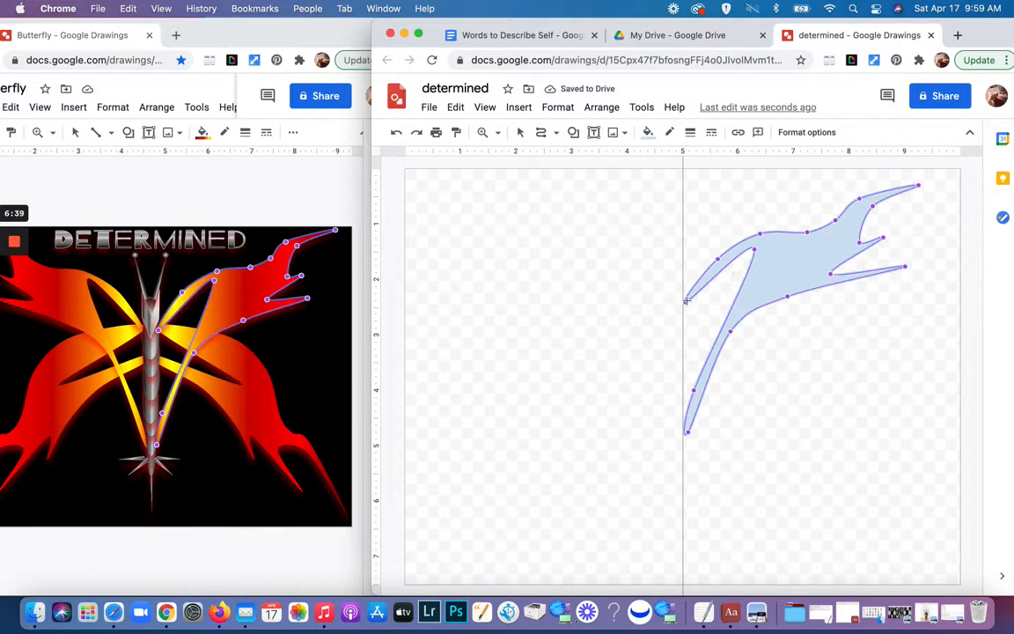
left_click_drag(686, 302, 686, 310)
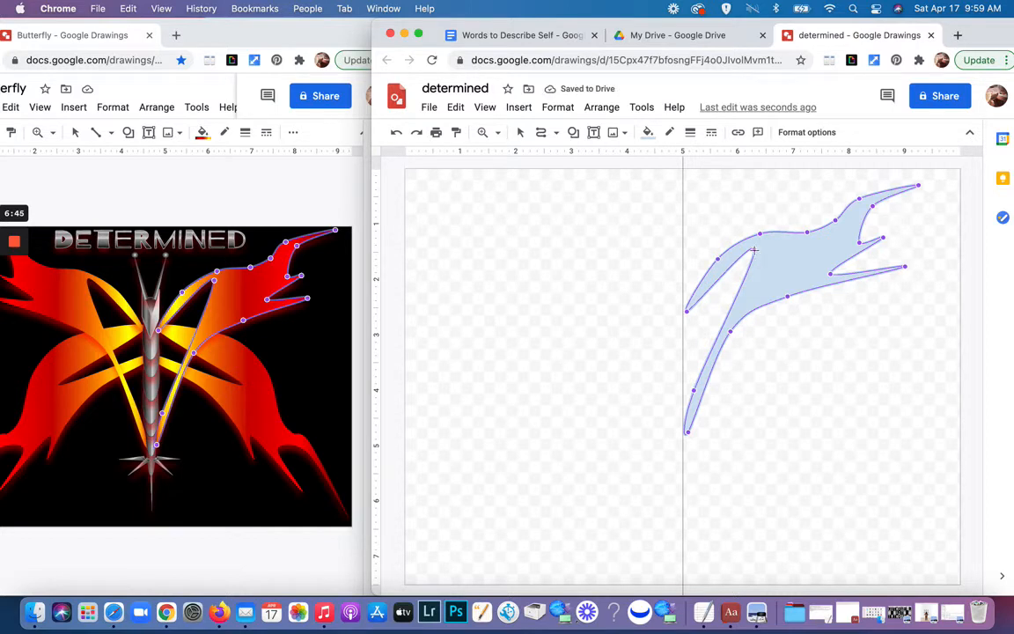
left_click_drag(754, 250, 761, 234)
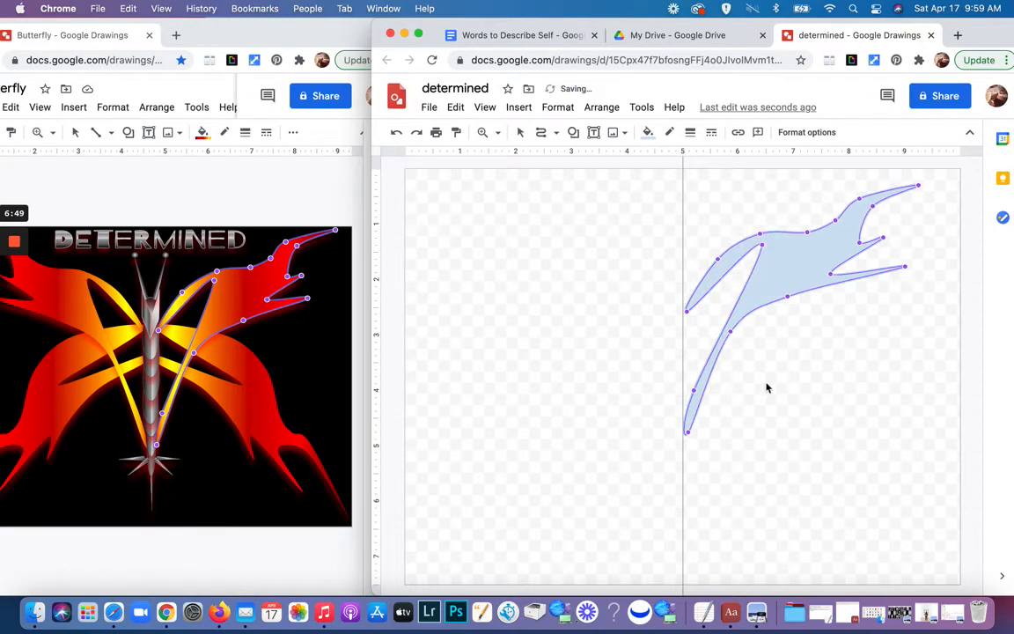
left_click(766, 385)
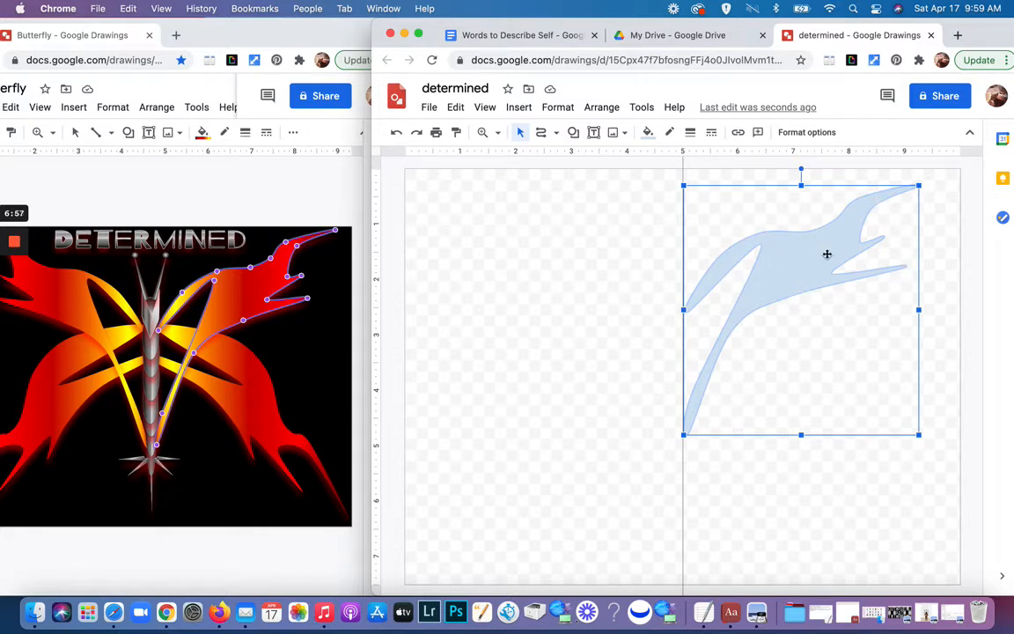
In the Butterfly drawing, open the custom gradient settings of the upper-right wing as a colour reference.
left_click(284, 359)
left_click(244, 311)
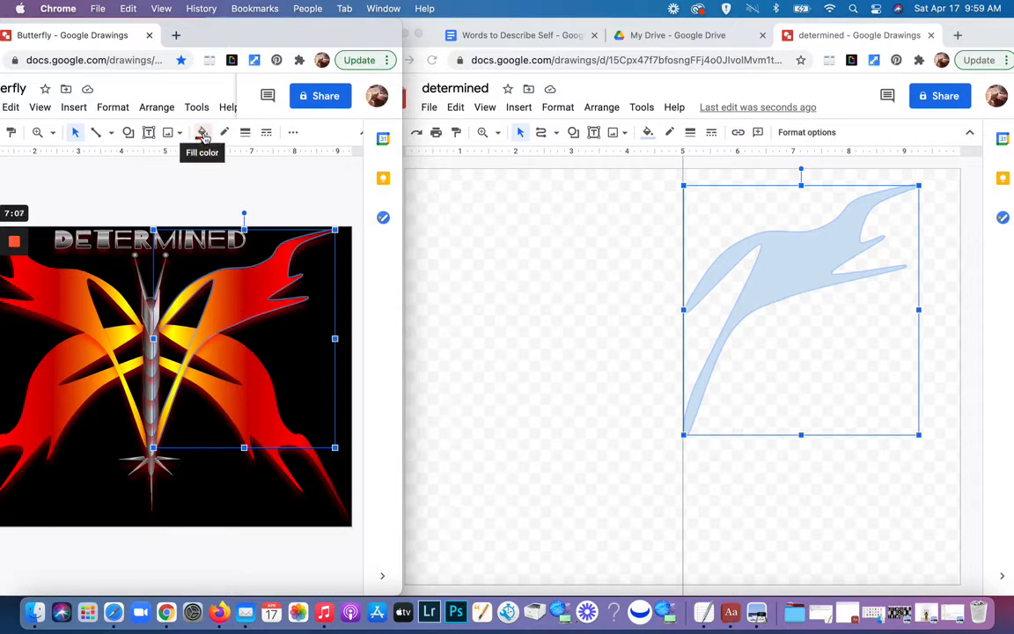
left_click(203, 133)
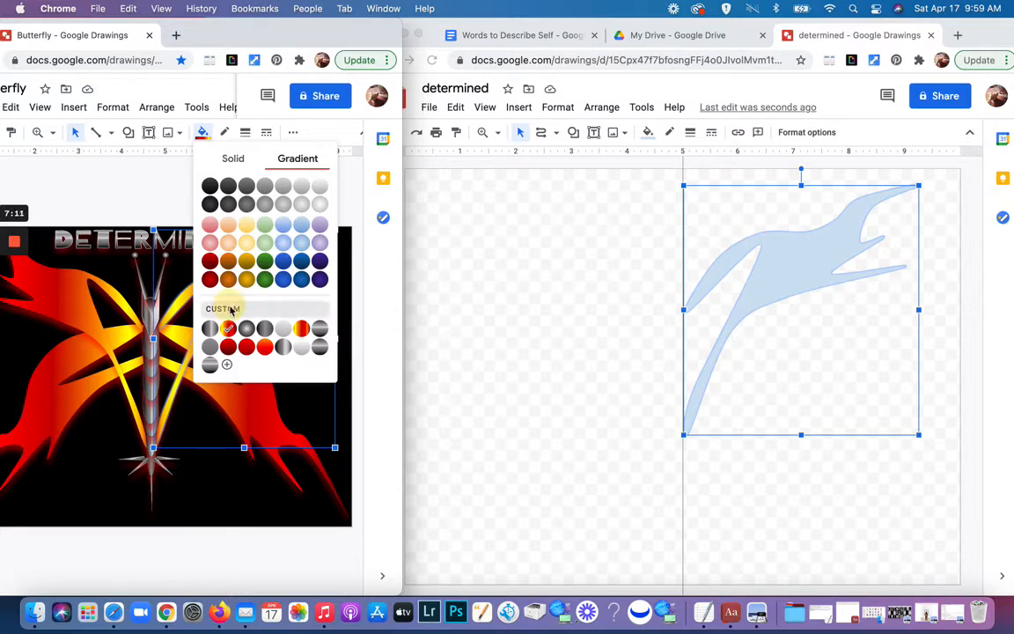
left_click(227, 364)
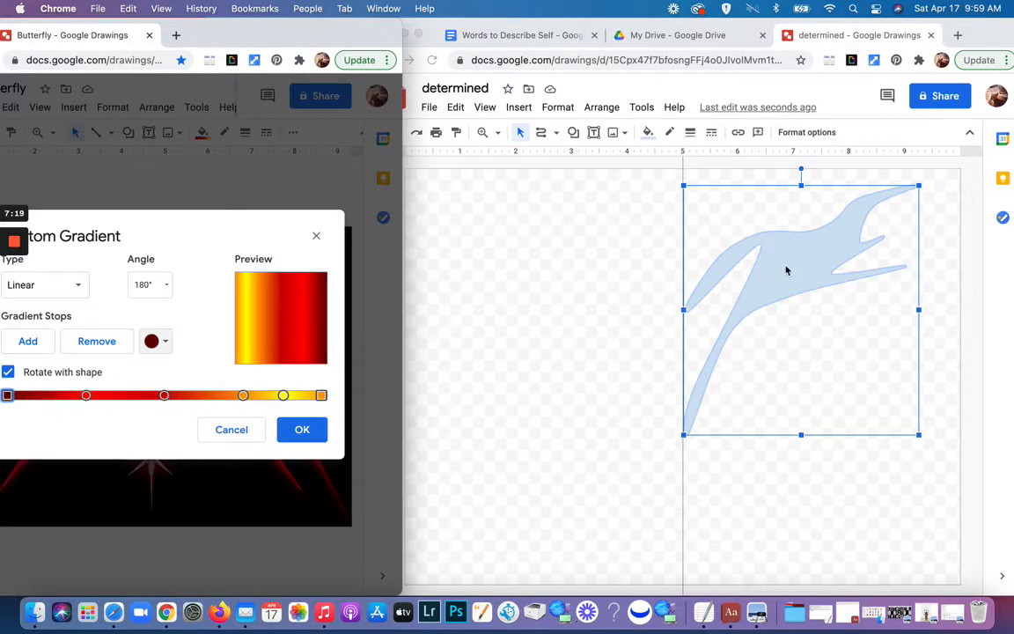
In the determined drawing, start a custom gradient fill for the wing and add four gradient stops.
left_click(649, 134)
left_click(648, 134)
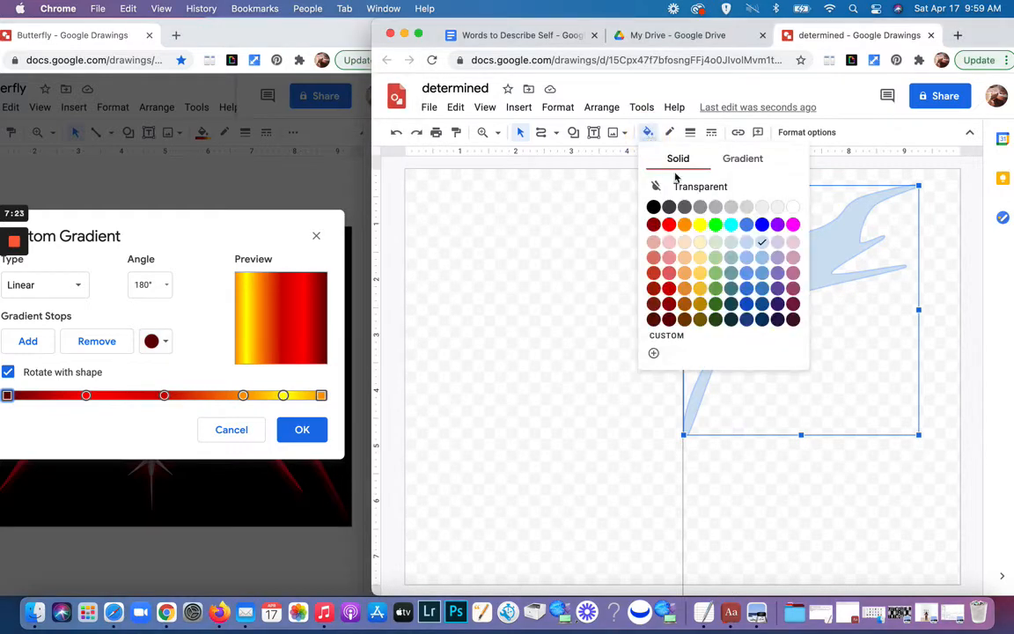
left_click(740, 160)
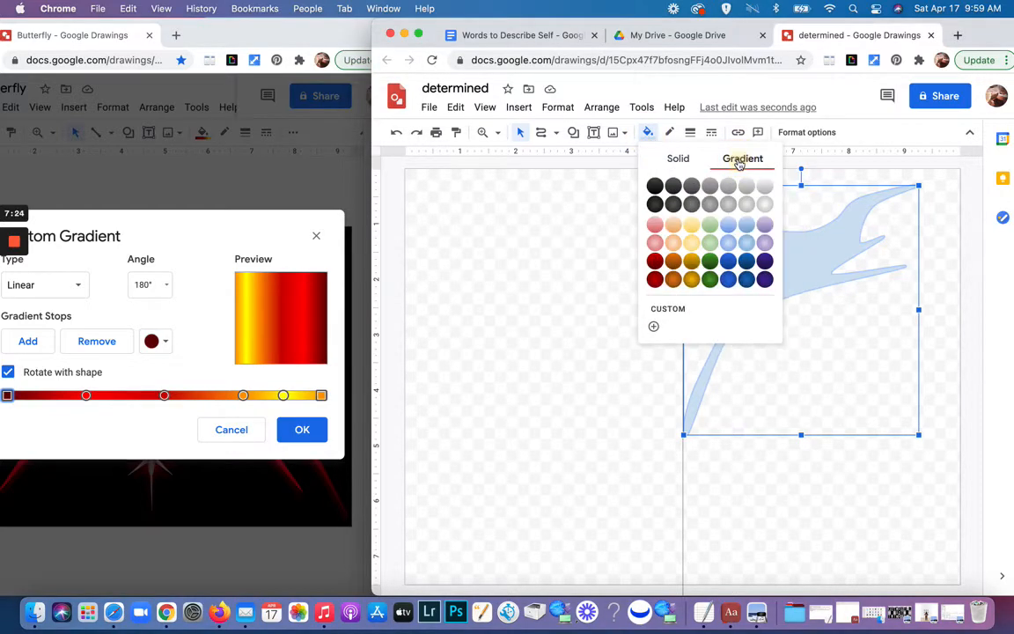
left_click(679, 310)
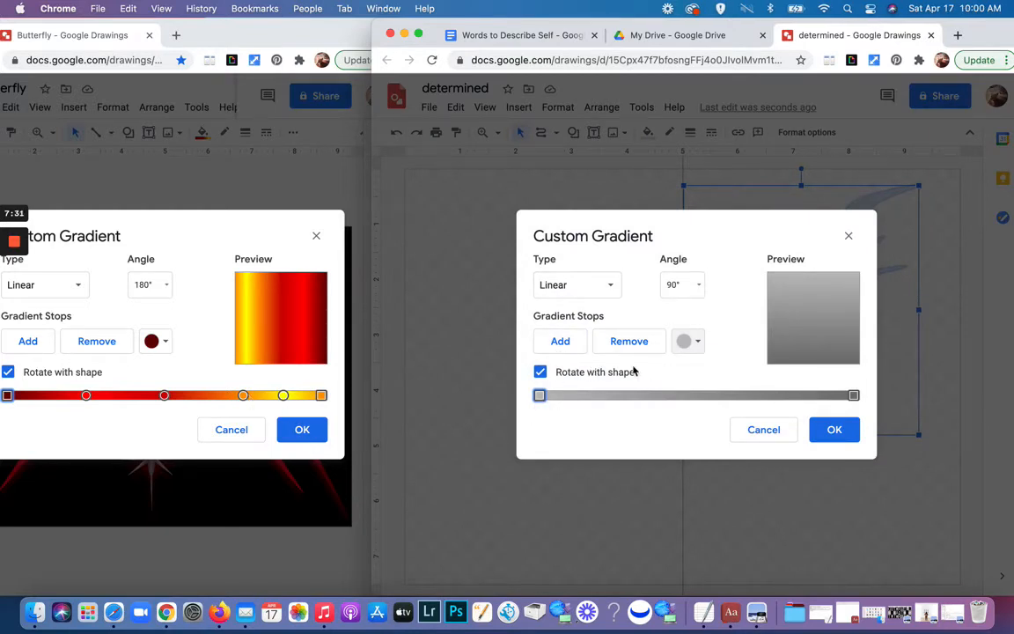
left_click(560, 343)
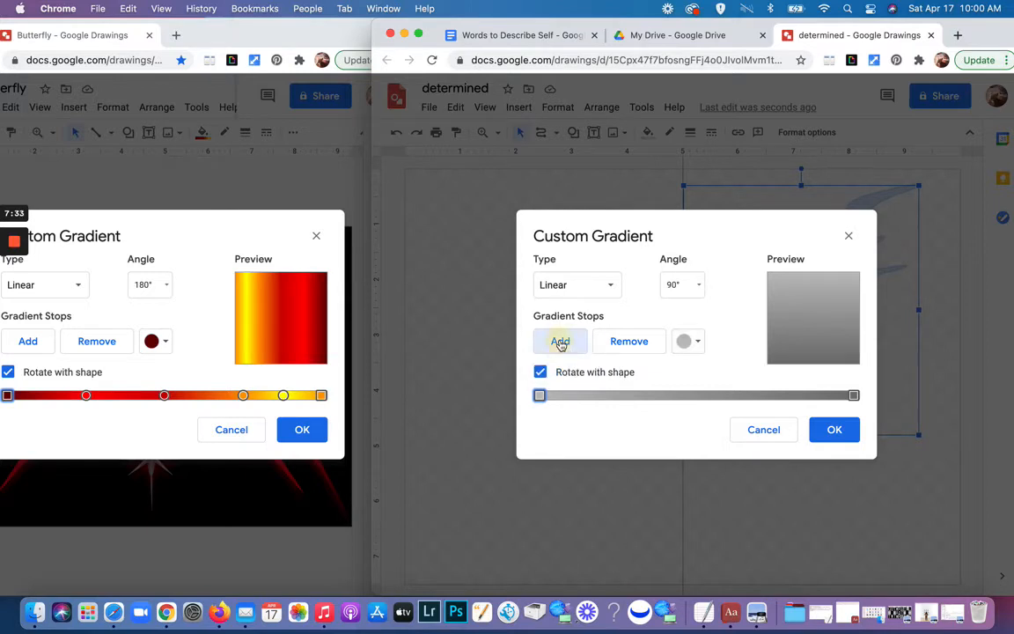
left_click(560, 343)
left_click(560, 343)
left_click(560, 342)
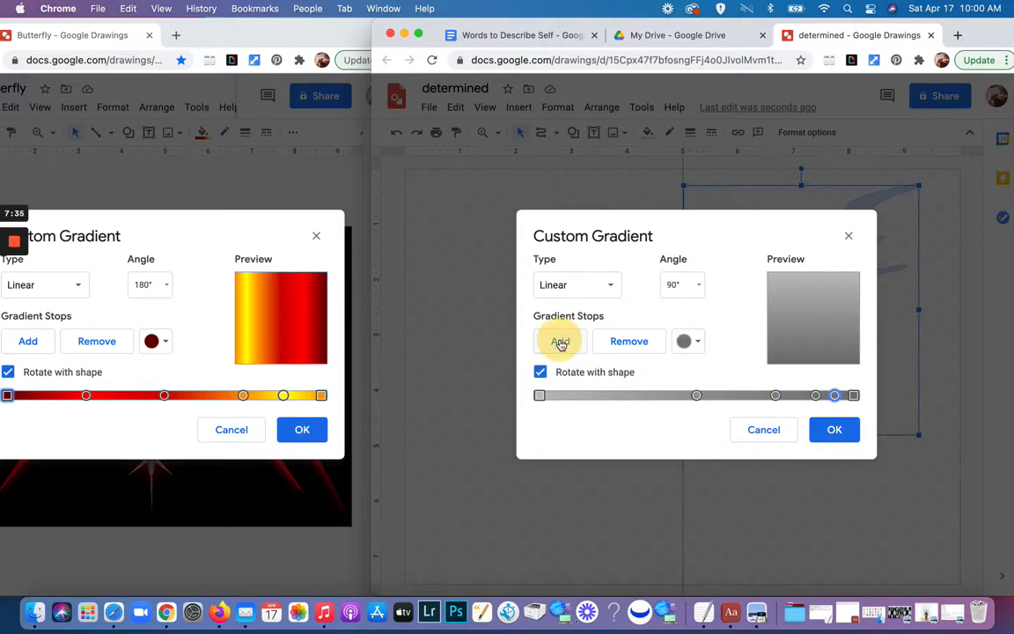
Spread the four added gradient stops along the bar to roughly match the spacing of the Butterfly reference gradient.
left_click_drag(694, 398, 607, 398)
left_click_drag(773, 398, 703, 402)
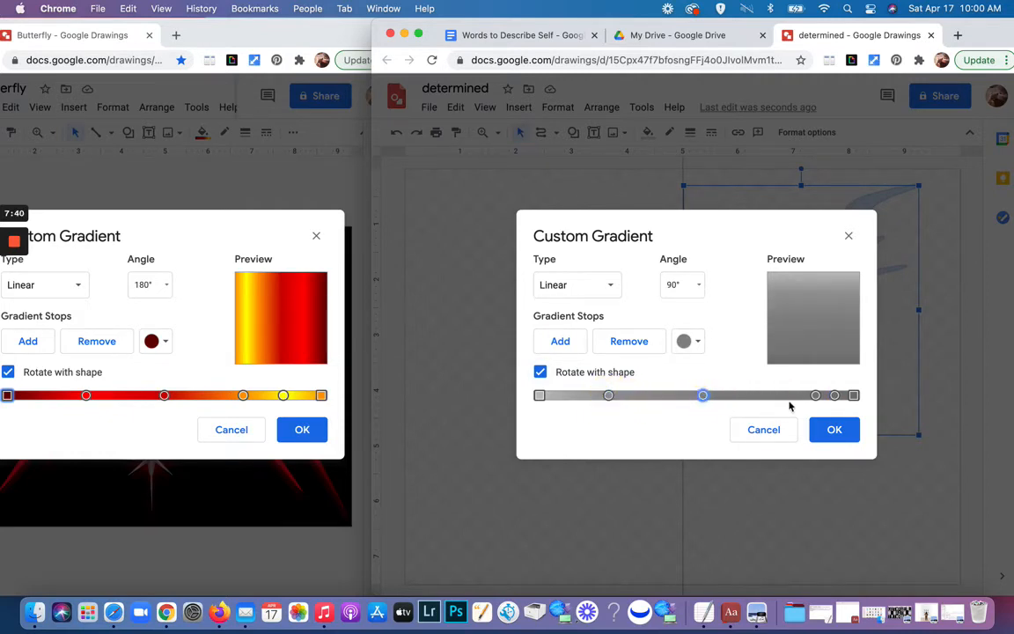
left_click_drag(815, 396, 769, 398)
left_click_drag(835, 396, 812, 397)
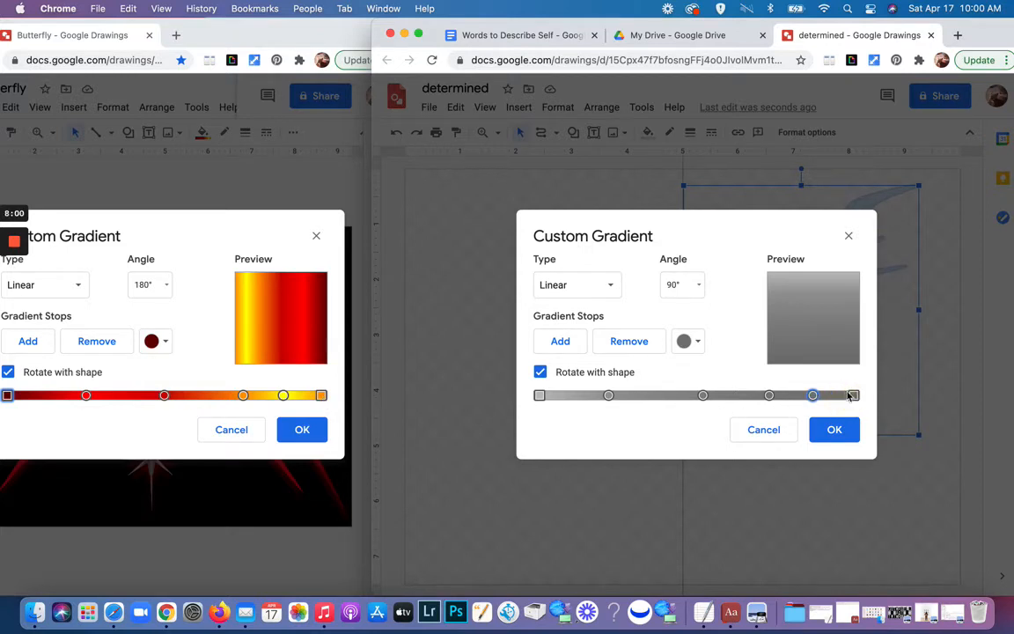
Colour the gradient's final stop orange and the stop just before it yellow.
left_click(700, 344)
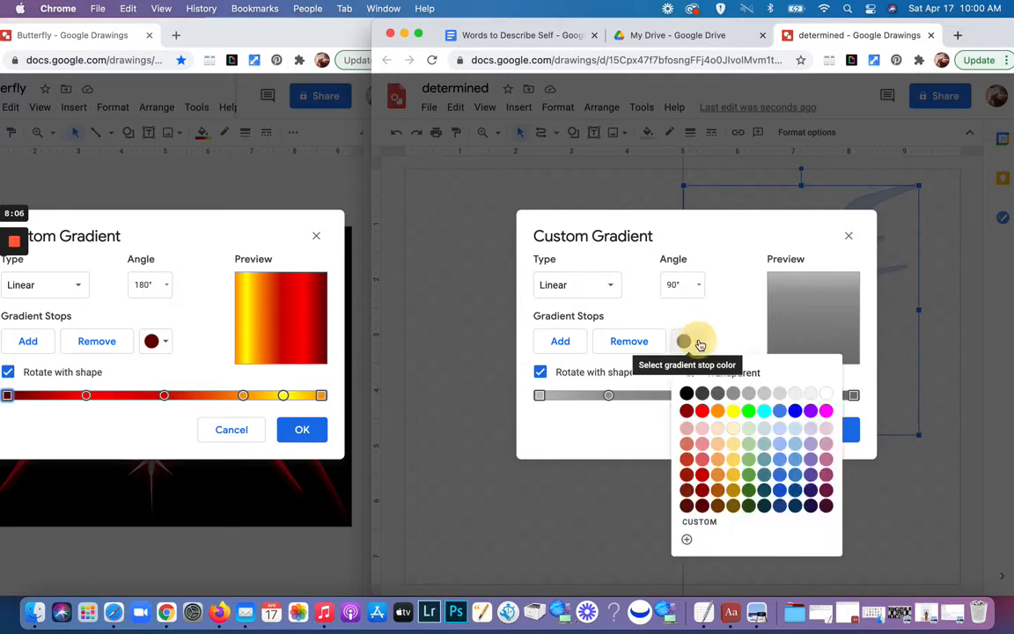
left_click(722, 413)
left_click_drag(752, 395, 810, 395)
left_click(853, 395)
left_click(696, 342)
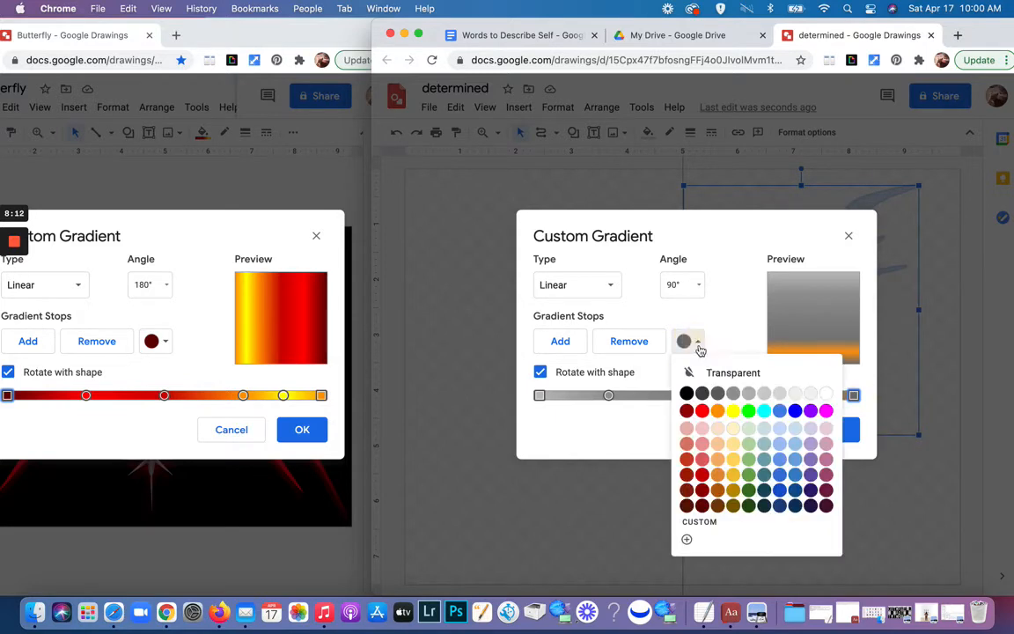
left_click(716, 412)
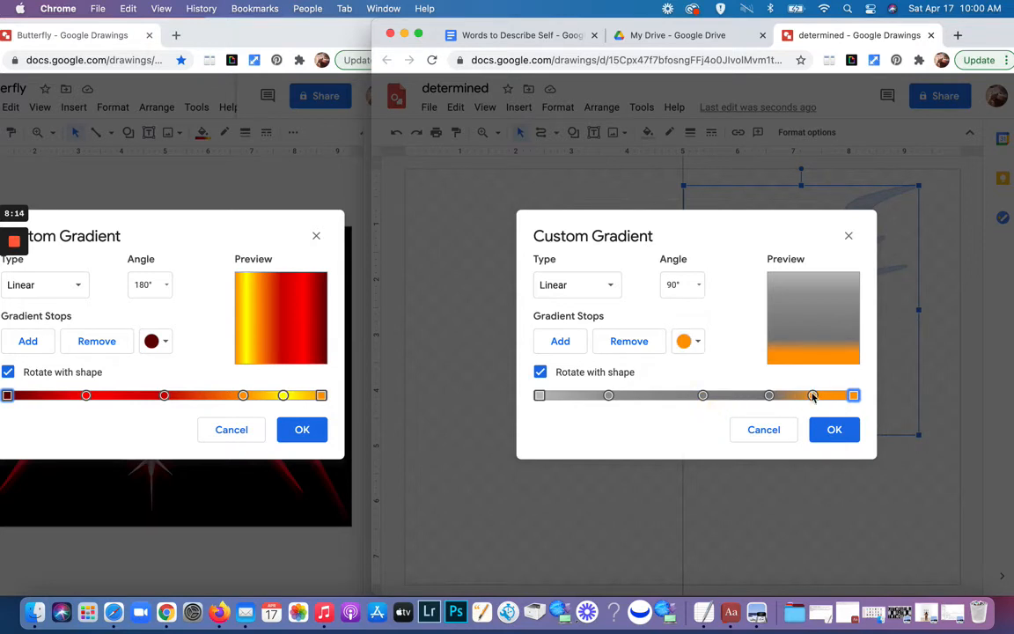
left_click(695, 342)
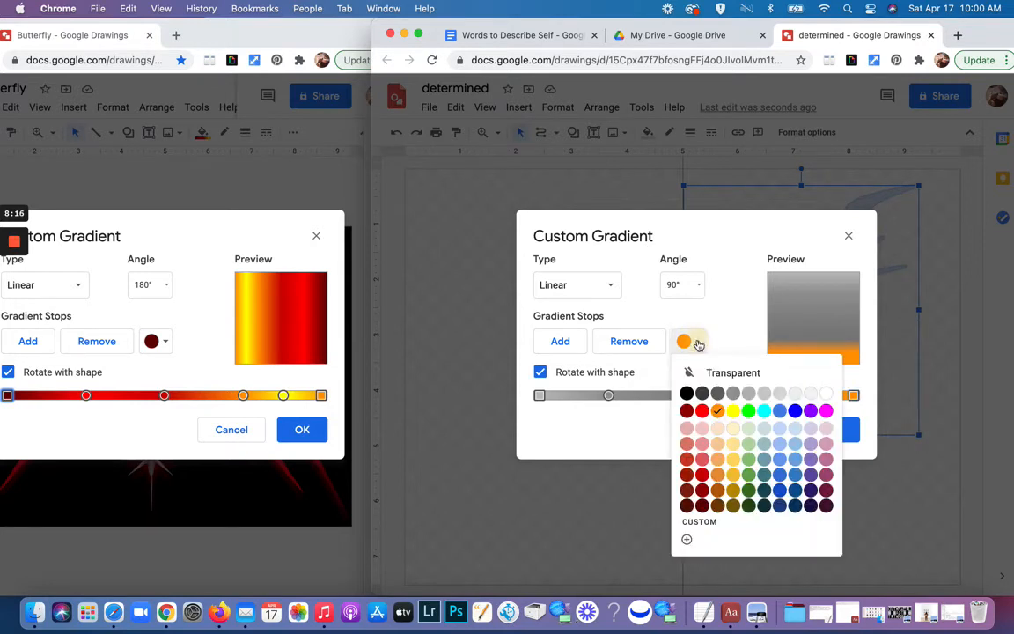
left_click(733, 412)
Colour the third added gradient stop orange and the second added stop a slightly dark red.
left_click(769, 395)
left_click(696, 343)
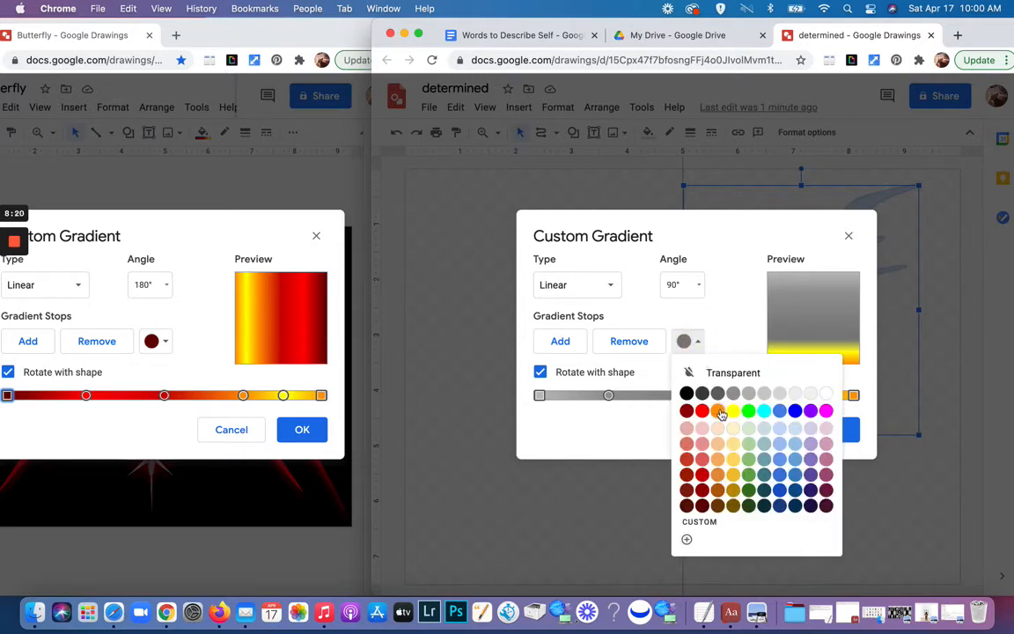
left_click(719, 411)
left_click(702, 395)
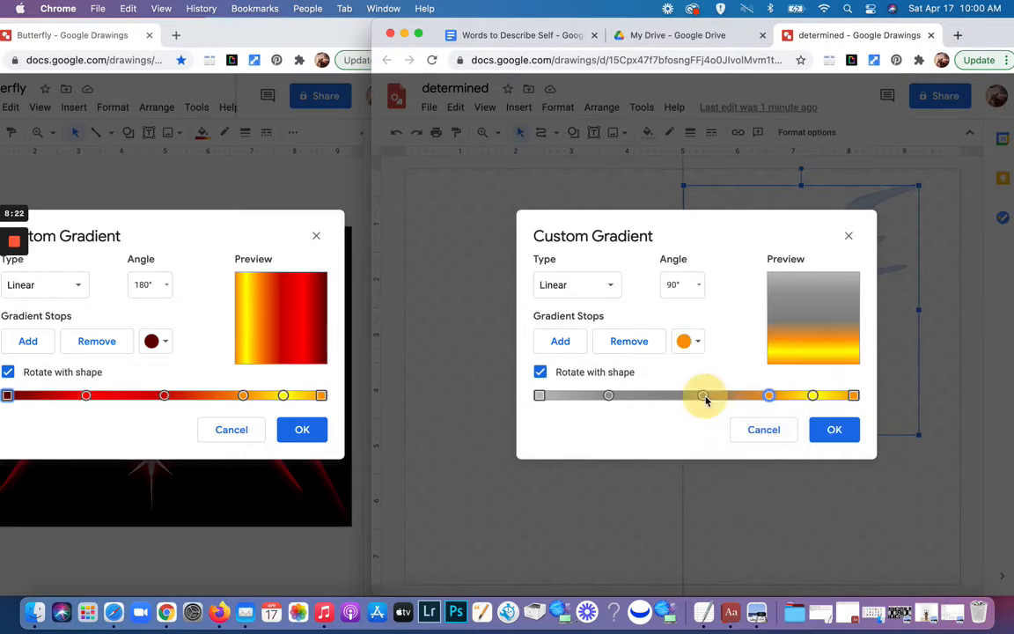
left_click(698, 343)
left_click(702, 475)
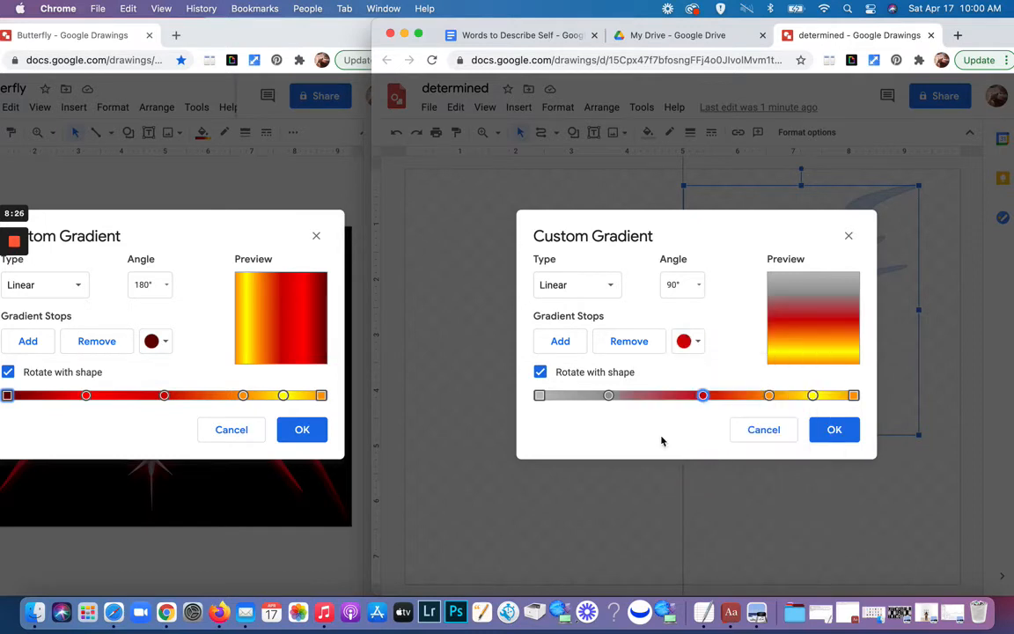
Colour the first added gradient stop bright red and the gradient's starting stop dark red.
left_click(609, 396)
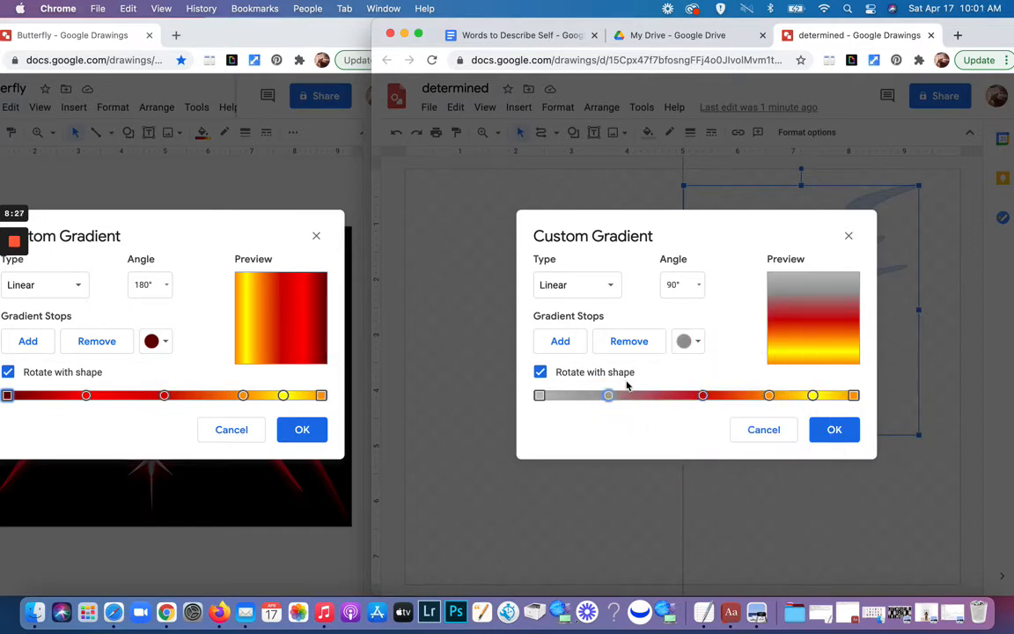
left_click(698, 342)
left_click(702, 411)
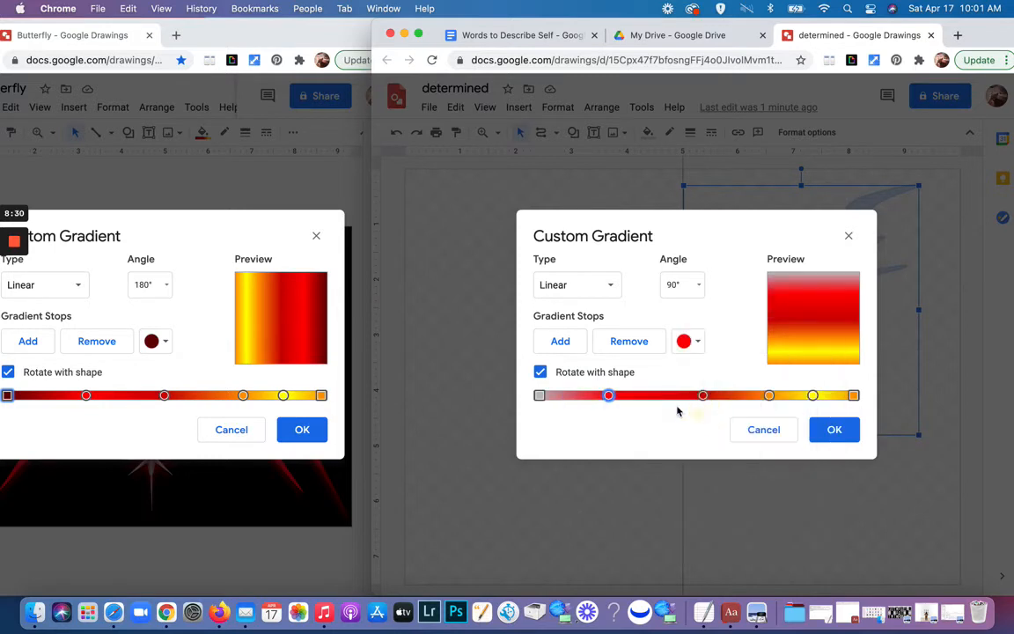
left_click(539, 396)
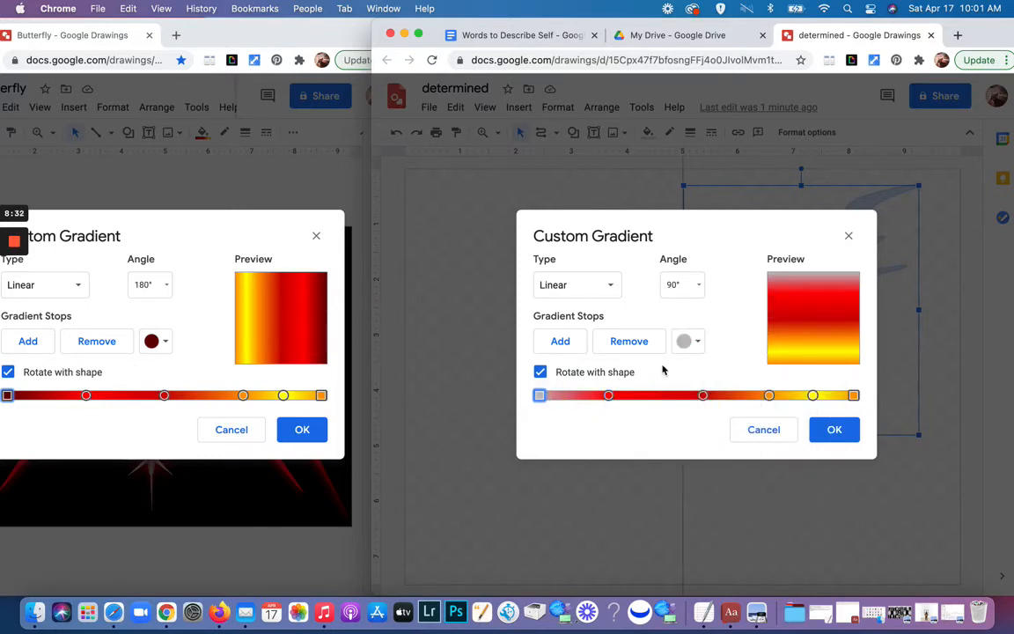
left_click(697, 344)
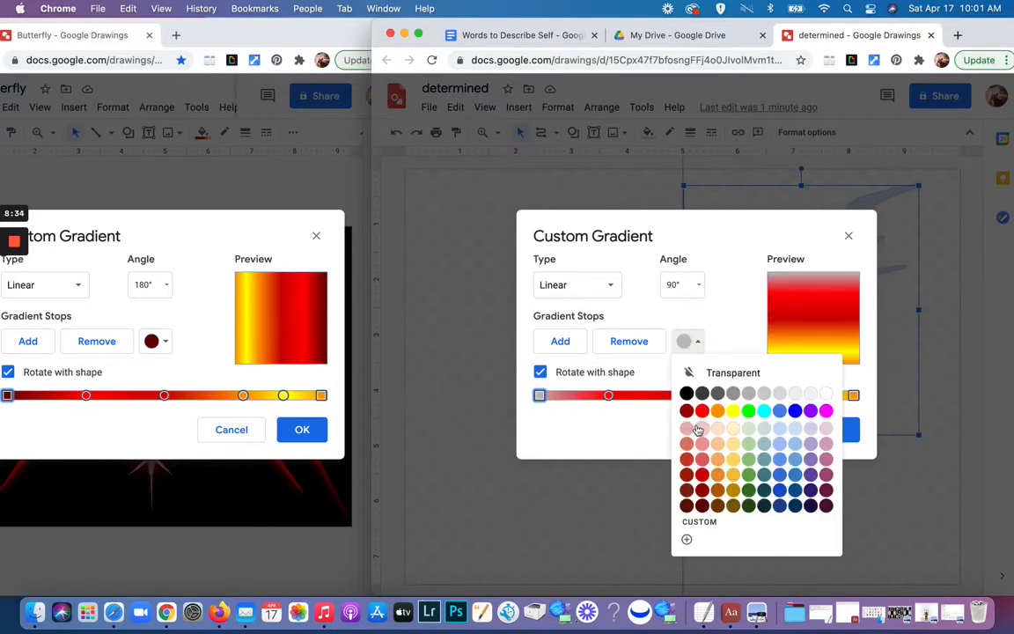
left_click(702, 492)
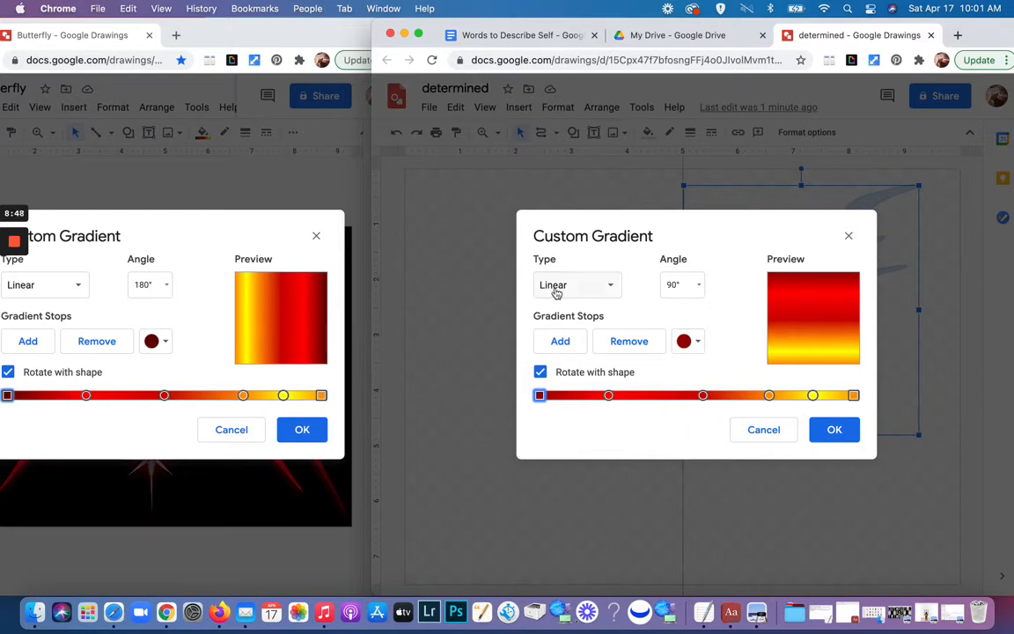
Keep the gradient linear, set its angle to 180°, and apply it to the wing.
left_click(611, 291)
left_click(609, 289)
left_click(700, 286)
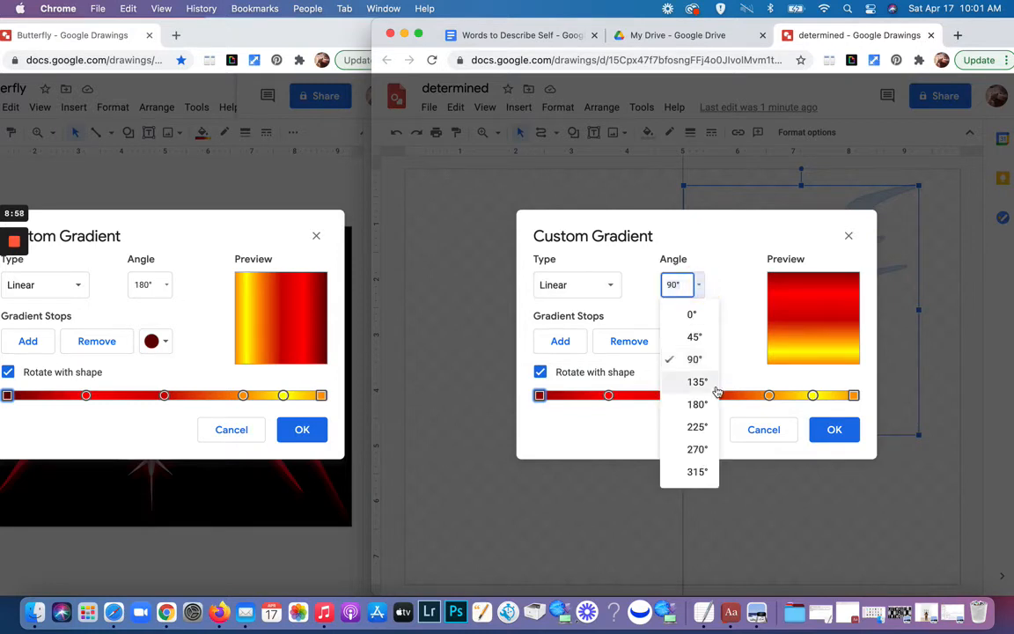
left_click(698, 404)
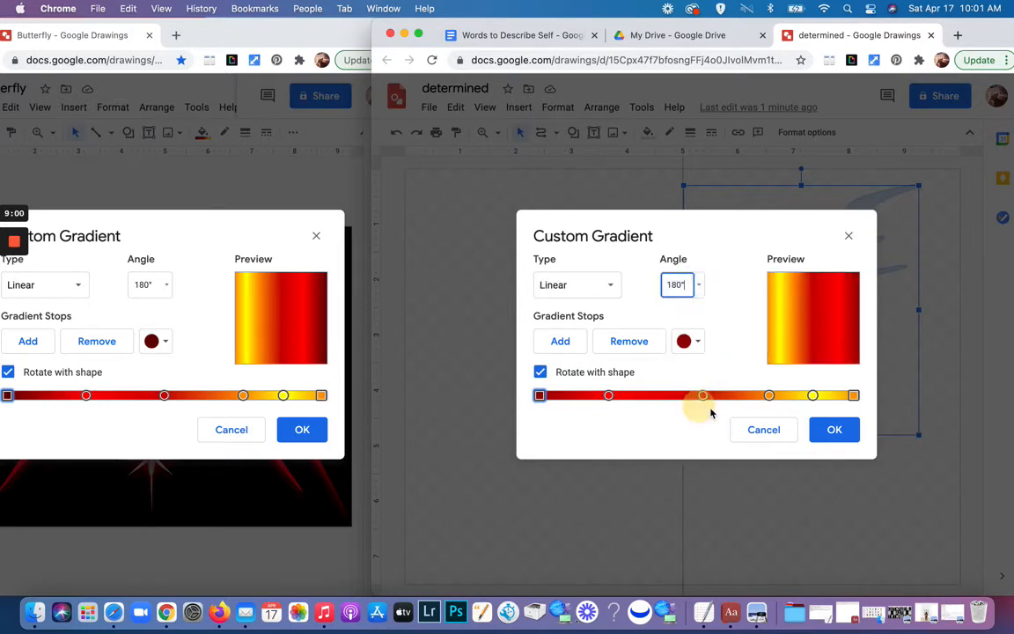
left_click(837, 435)
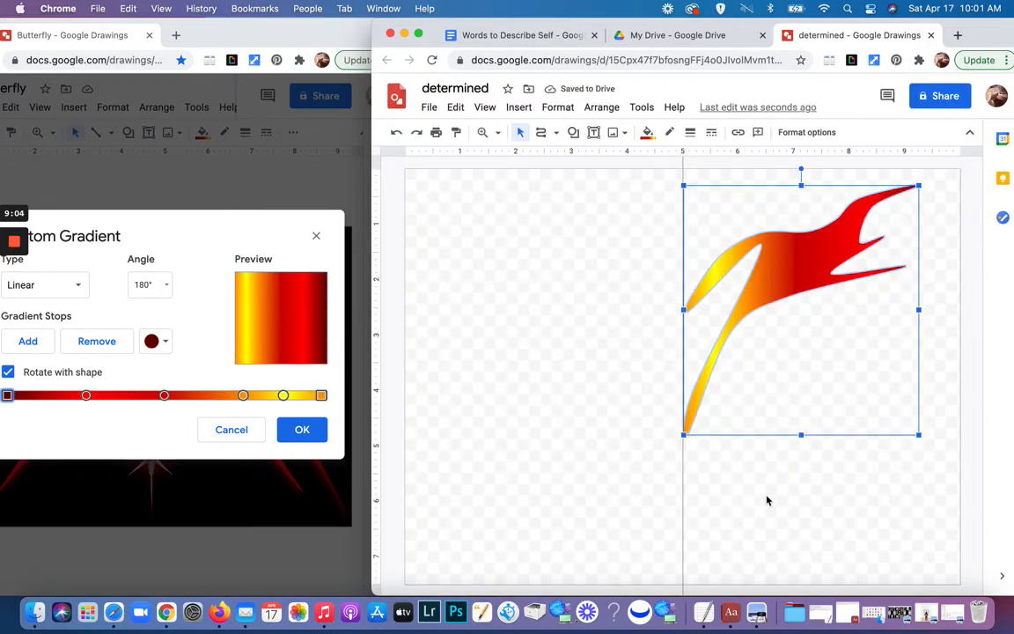
Close the reference gradient settings in the Butterfly drawing and return to the determined drawing.
left_click(288, 435)
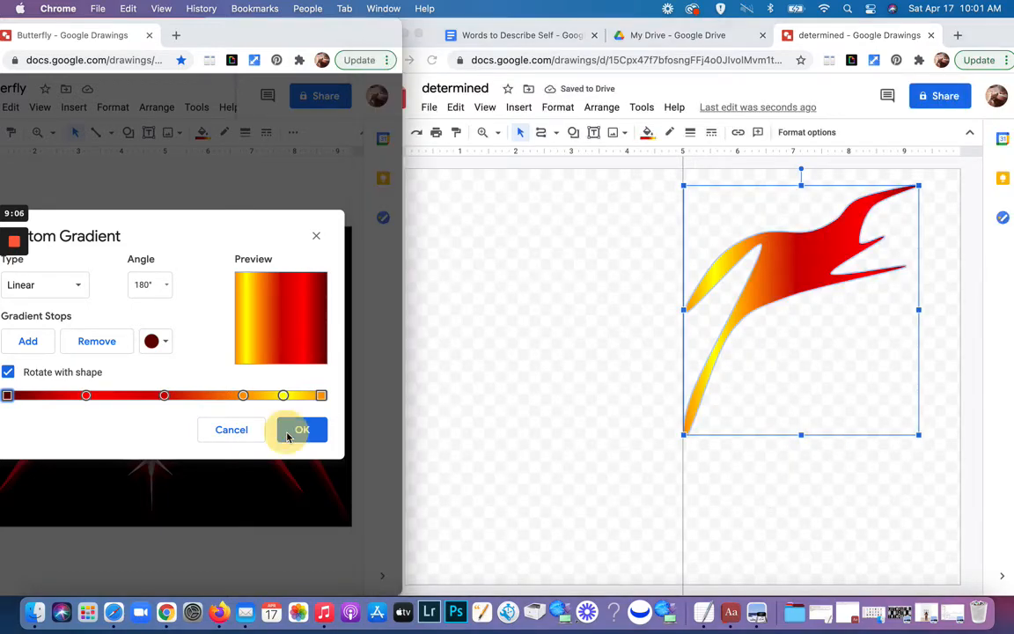
left_click(297, 433)
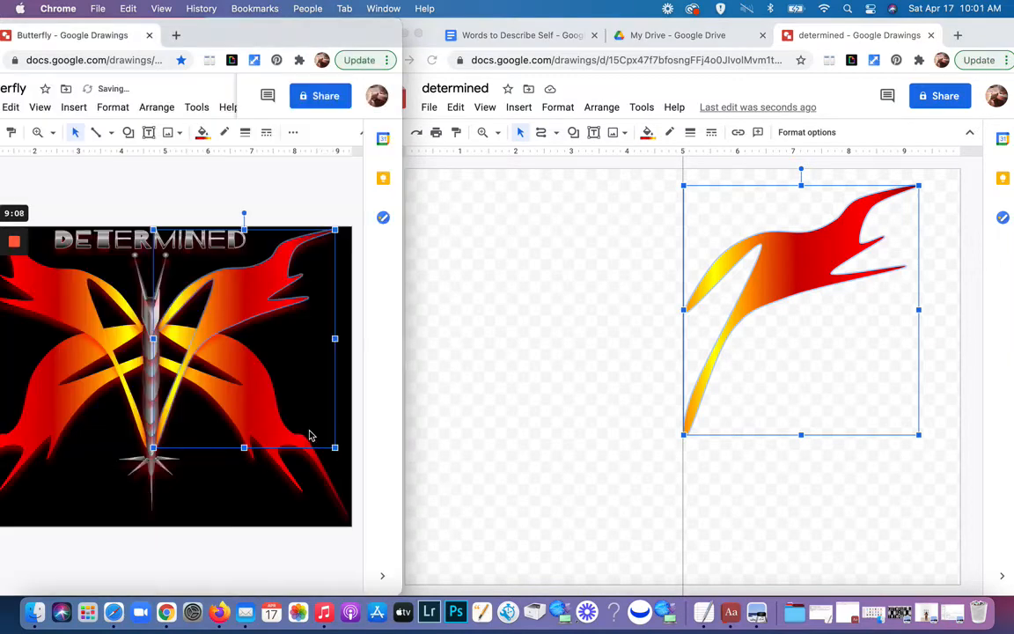
left_click(533, 352)
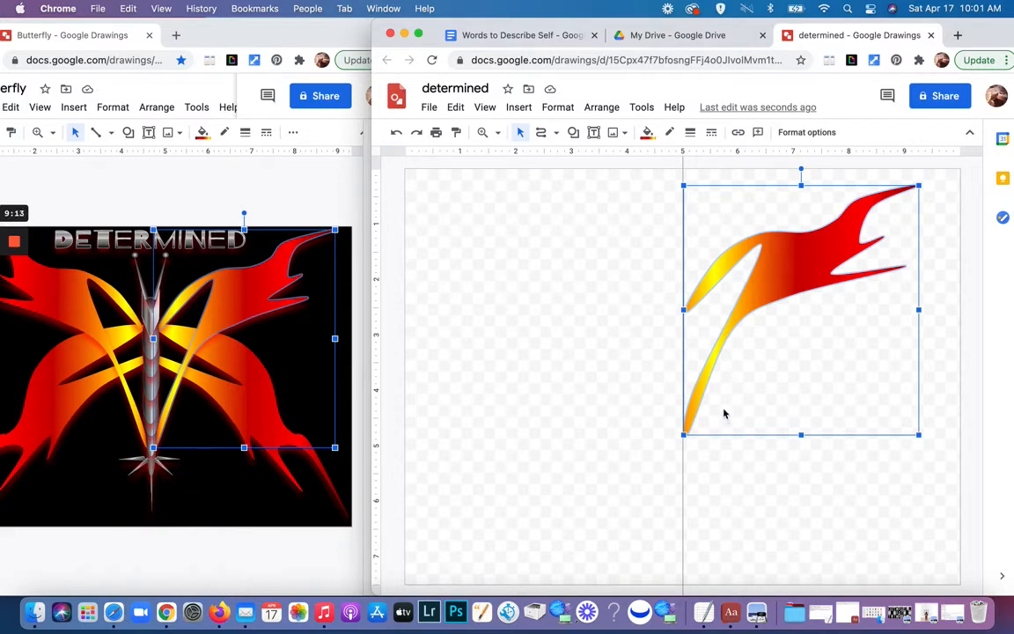
Set the determined drawing's background to solid black.
left_click(559, 294)
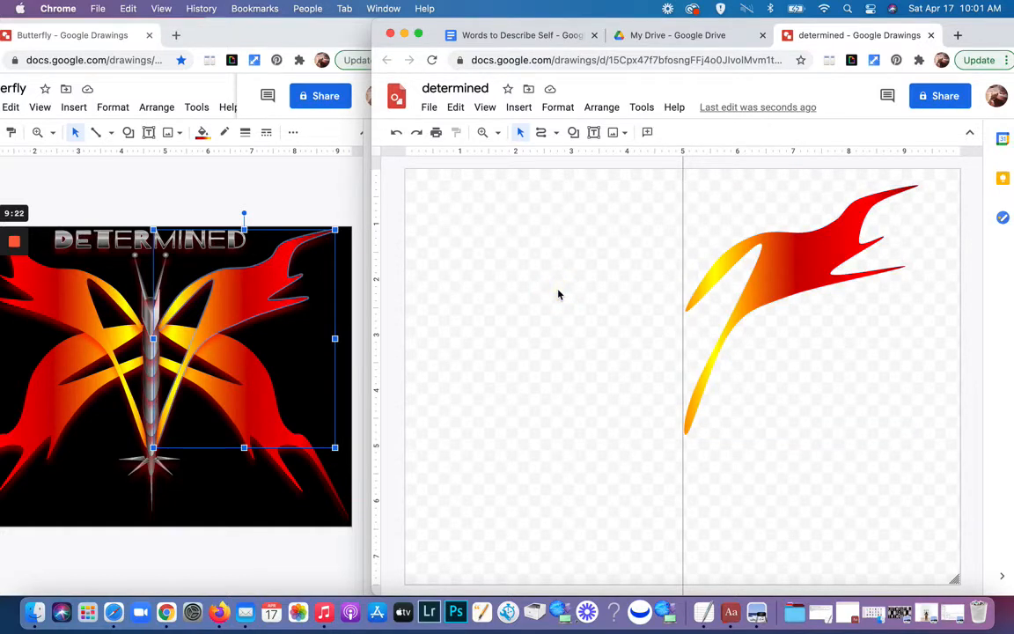
right_click(558, 293)
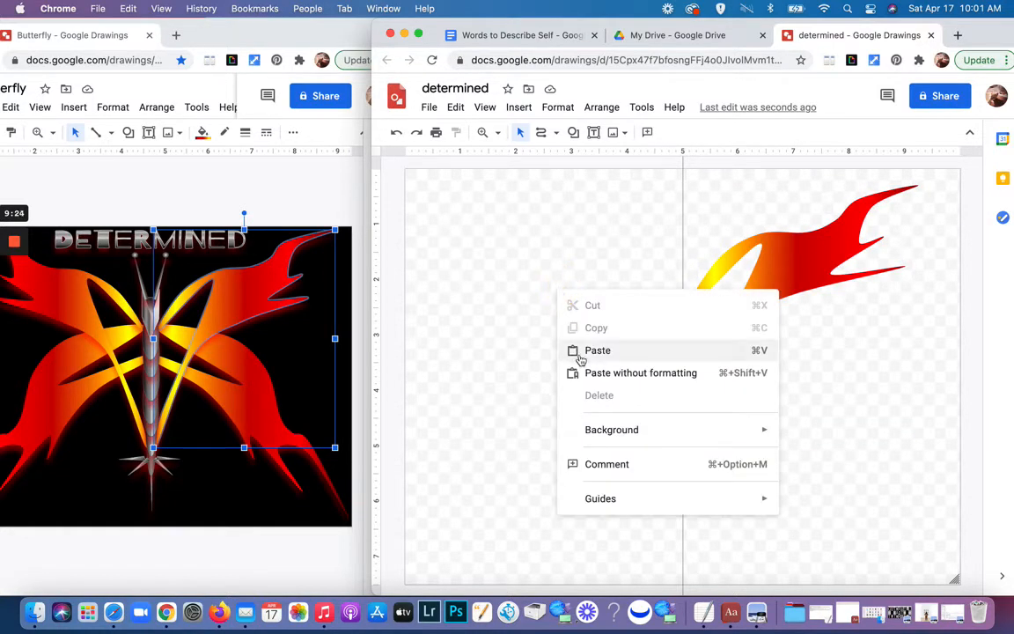
mouse_move(606, 431)
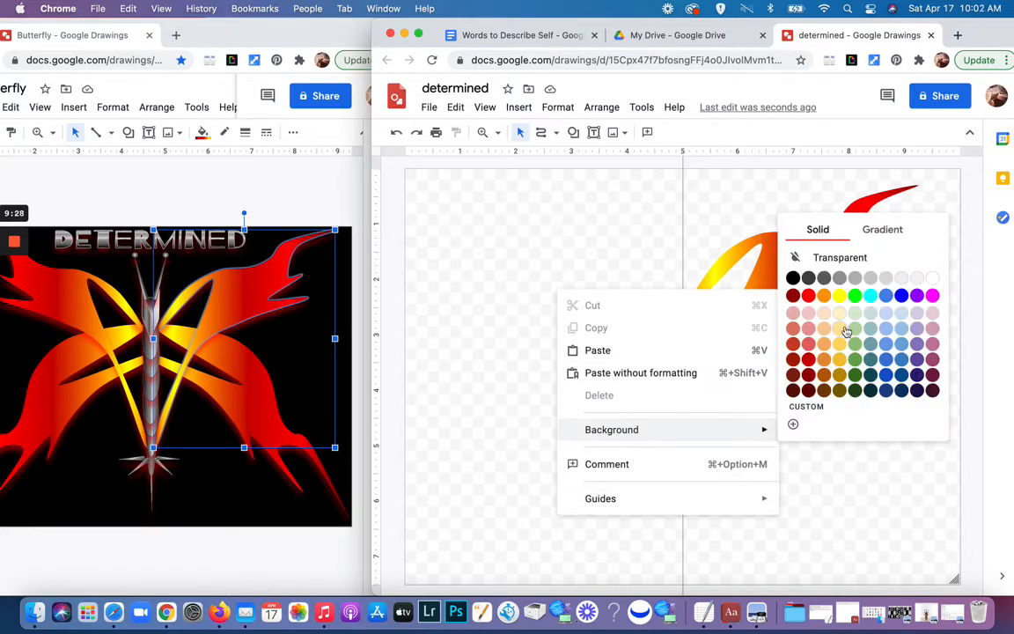
left_click(793, 278)
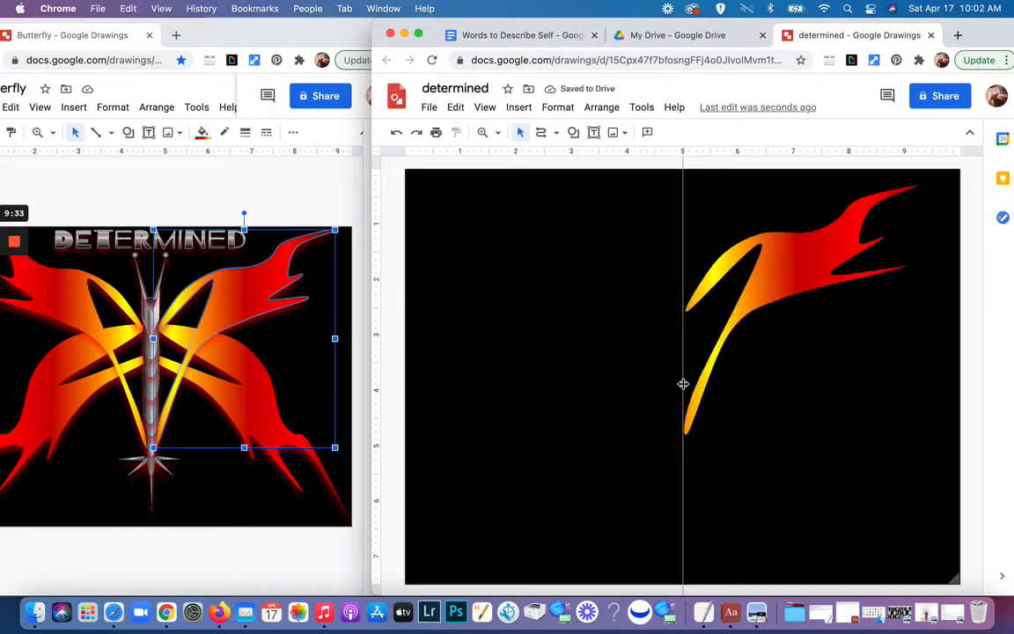
Edit the wing's points to pull its lowest inner tip slightly further down beside the centre guide.
left_click(763, 283)
double_click(695, 405)
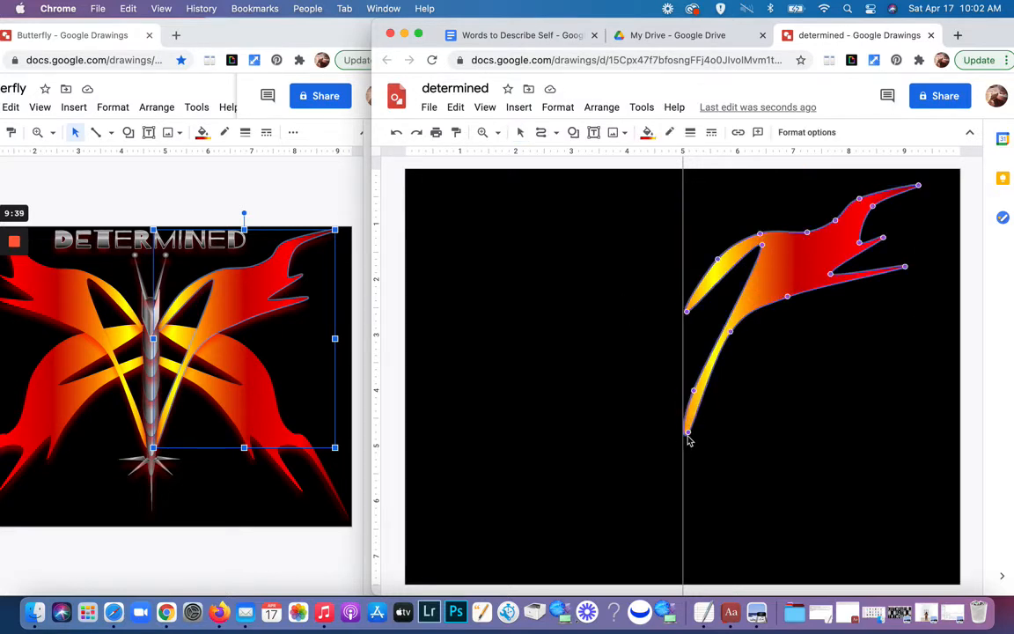
left_click(687, 440)
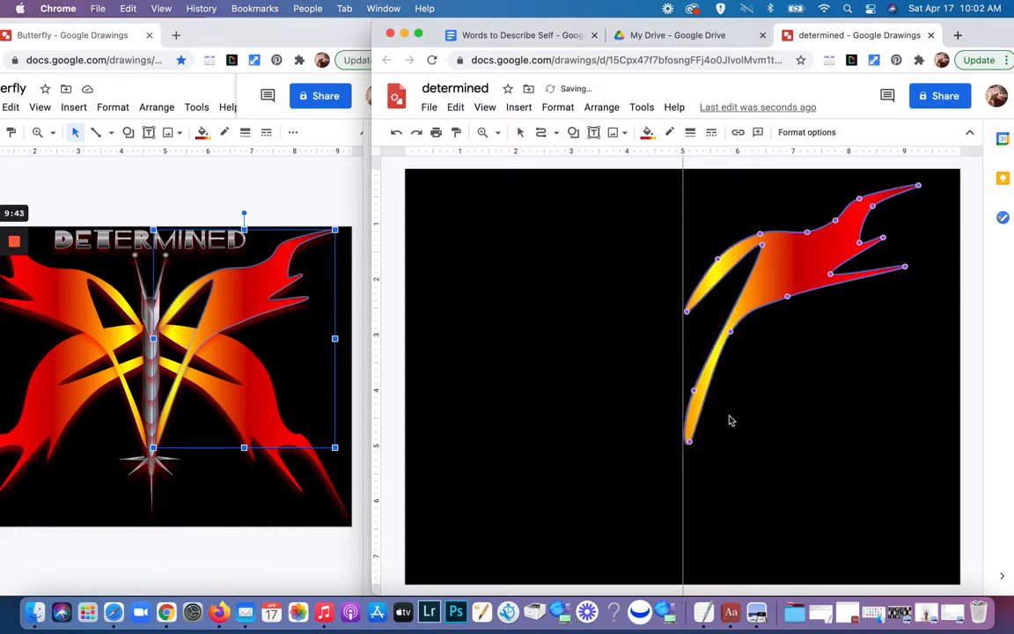
left_click(779, 389)
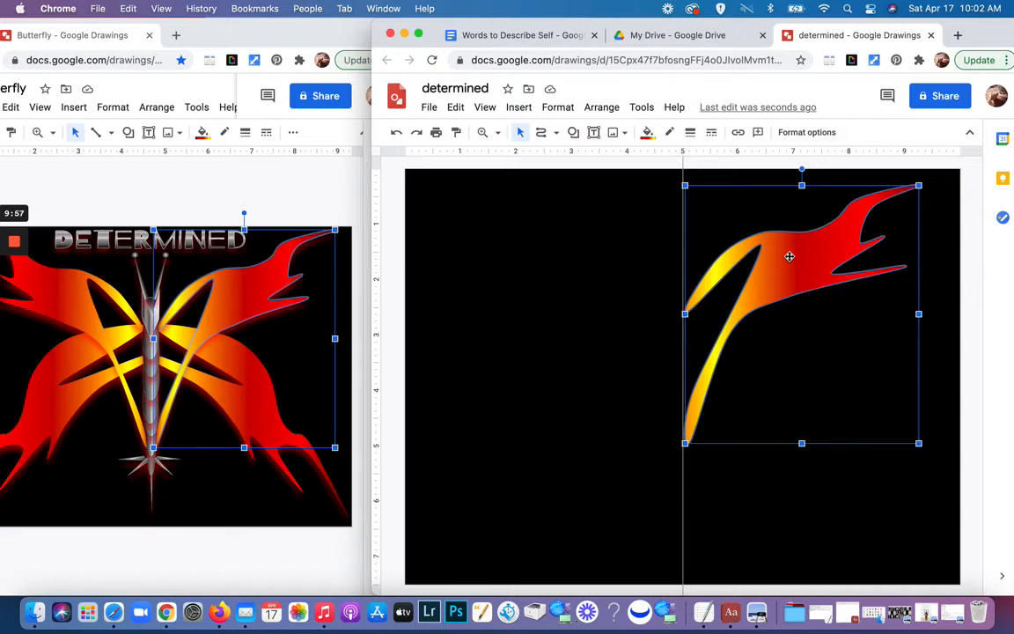
Duplicate the wing, rotate the copy clockwise to slope down and outward, and place it beneath the original as the lower wing.
key("super+d")
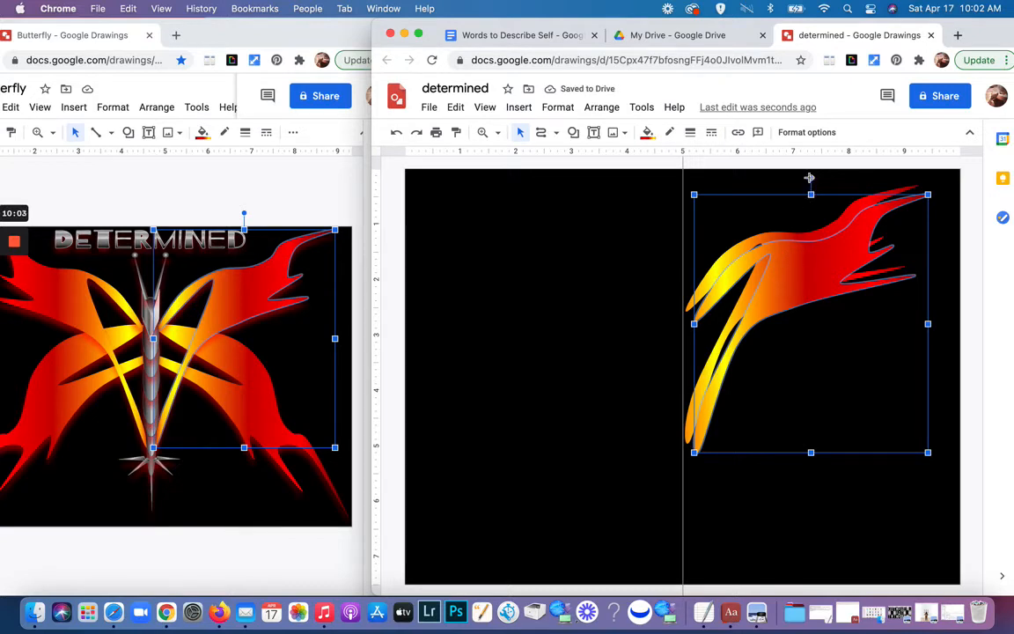
mouse_move(811, 178)
left_mouse_down()
mouse_move(866, 222)
mouse_move(824, 401)
left_mouse_up()
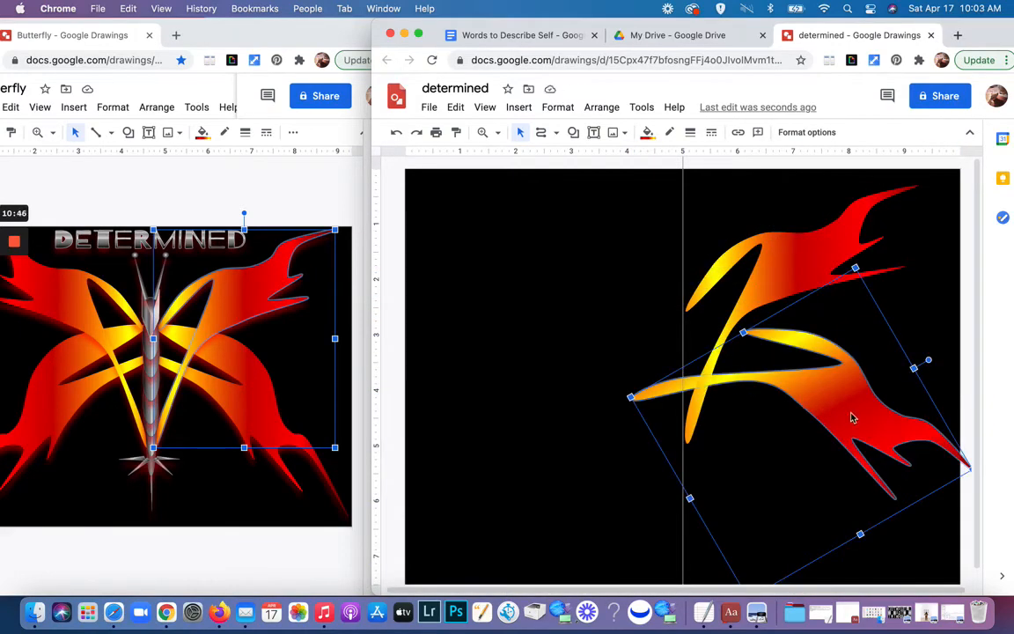
mouse_move(929, 359)
left_mouse_down()
mouse_move(932, 406)
mouse_move(916, 375)
left_mouse_up()
left_click_drag(829, 426, 803, 419)
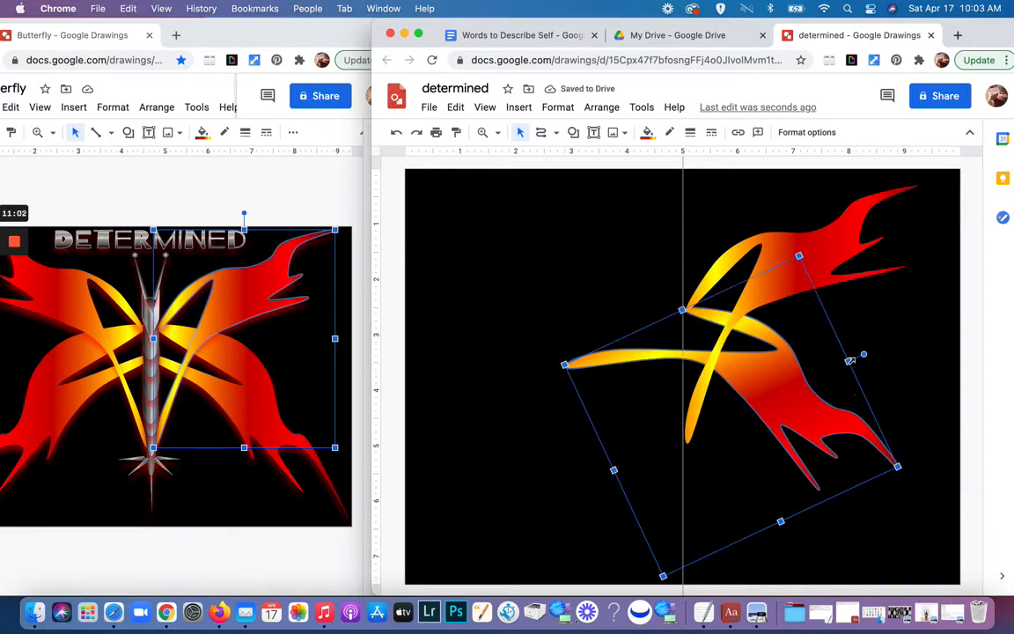
Stretch the lower wing copy outward and downward so it is larger than the upper wing.
left_click_drag(850, 360, 881, 356)
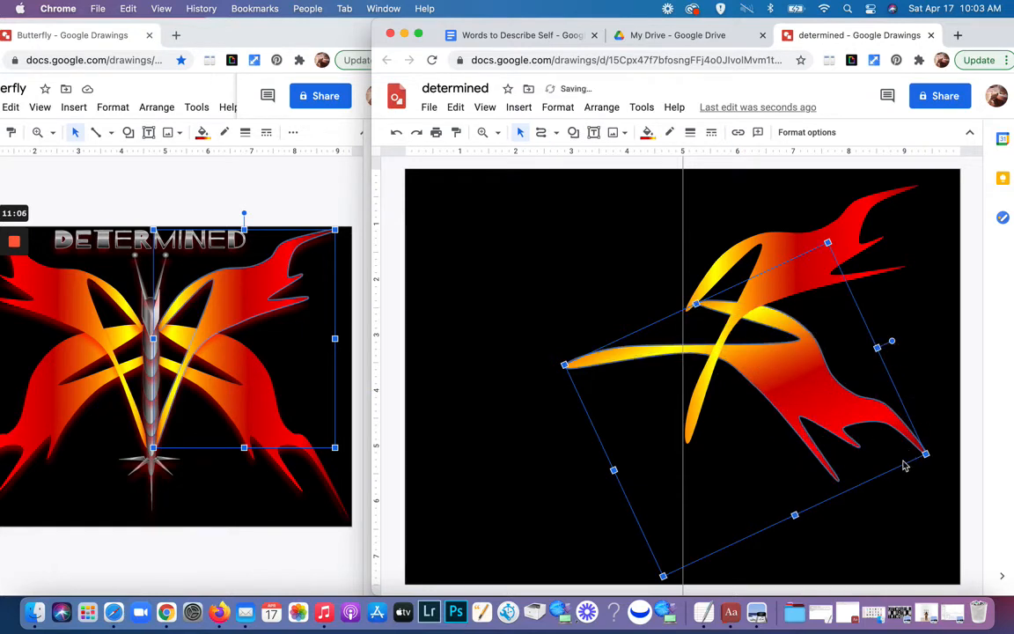
left_click_drag(796, 515, 815, 562)
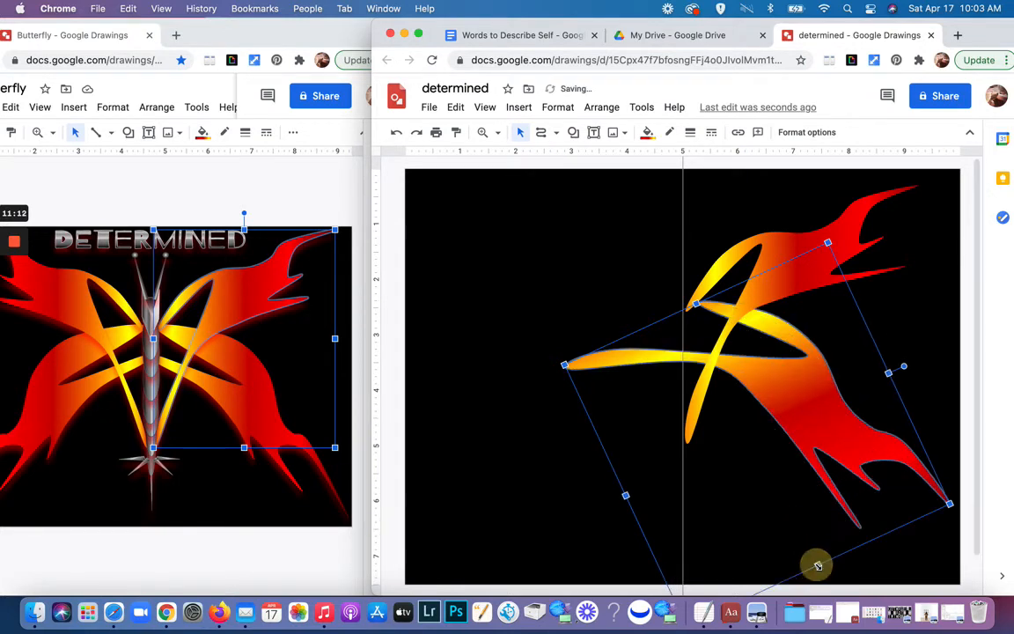
left_click(915, 319)
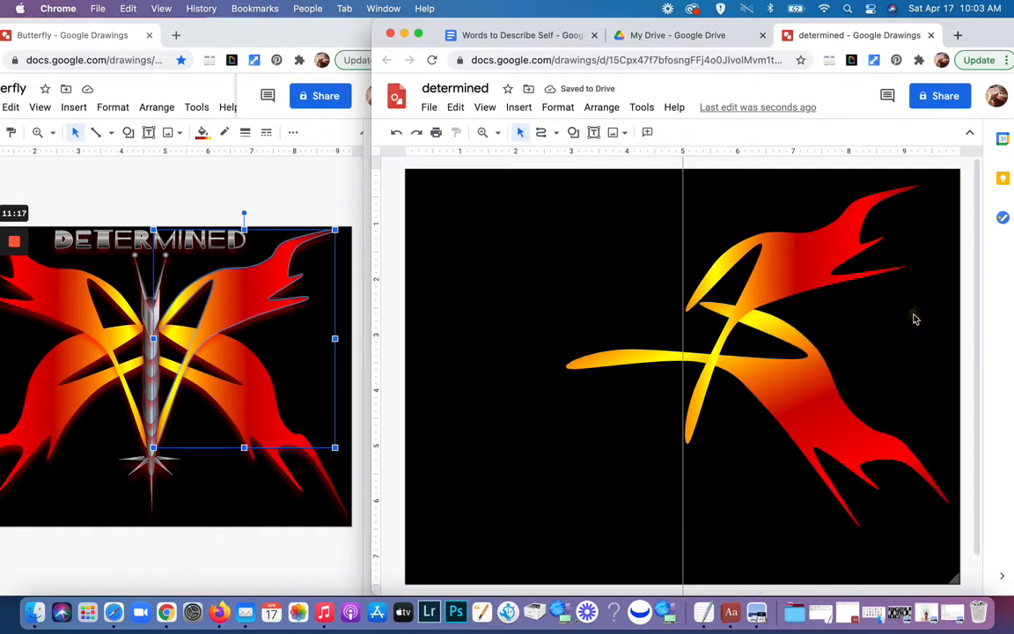
Edit the lower wing's points to bring both inner ends to the centre guide and lower the notch between its arms.
double_click(802, 398)
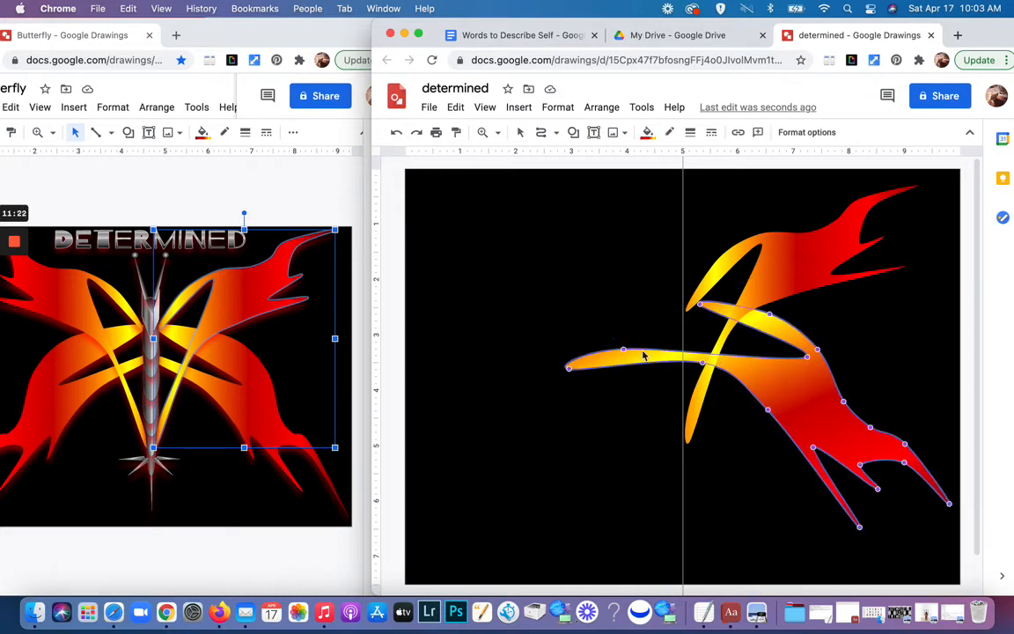
left_click_drag(623, 349, 693, 347)
left_click_drag(622, 363, 684, 355)
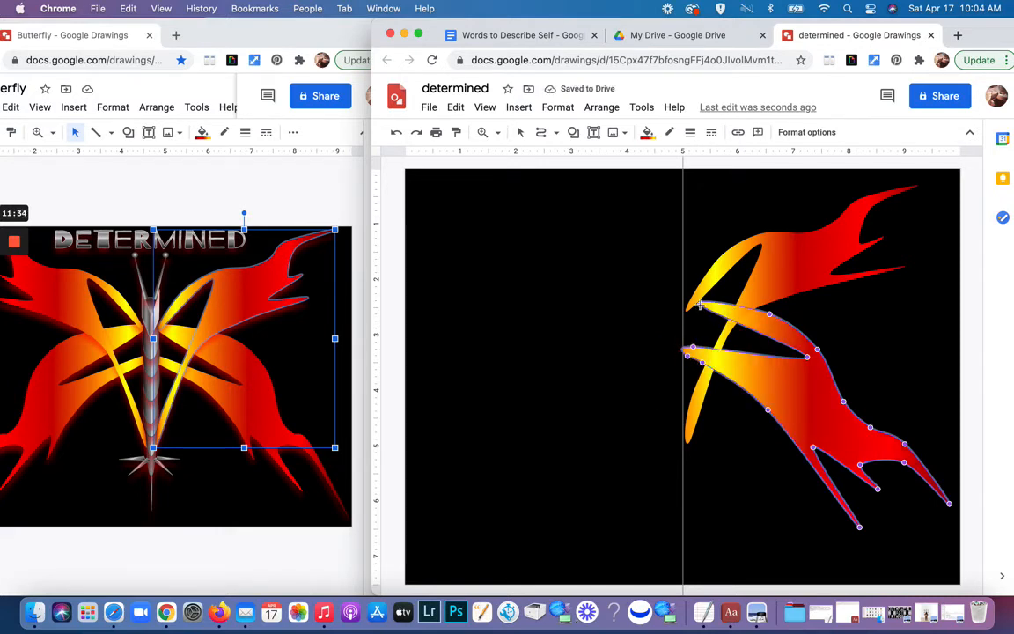
left_click(691, 306)
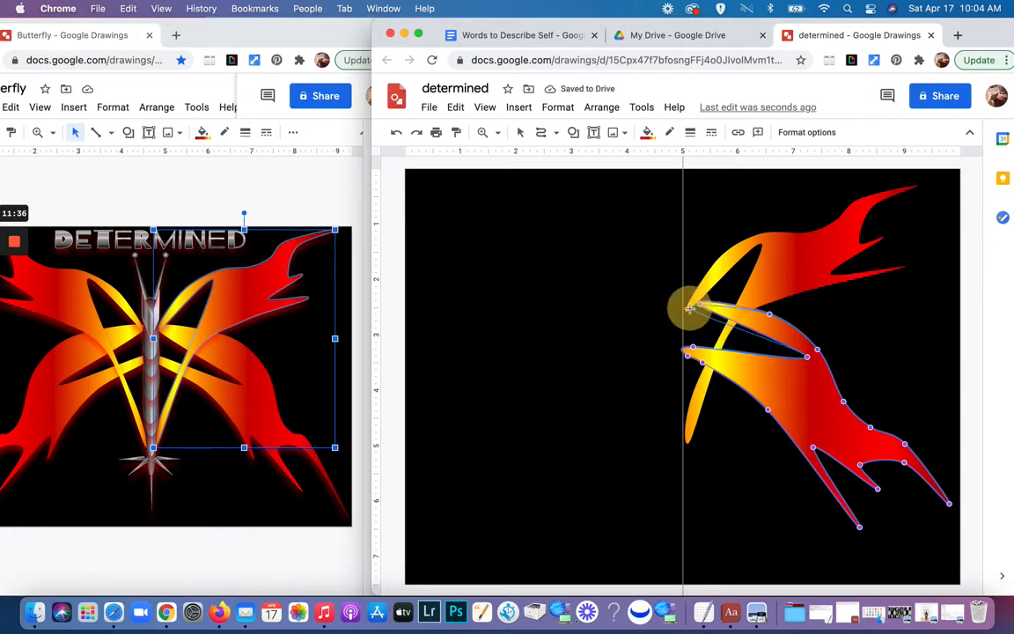
left_click_drag(689, 307, 688, 306)
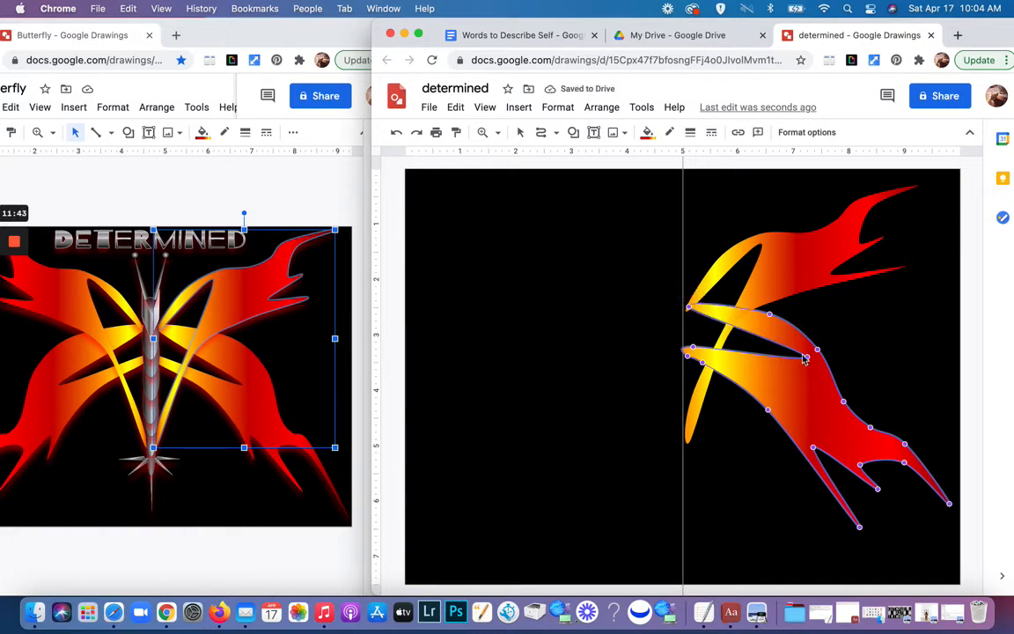
left_click_drag(806, 356, 804, 380)
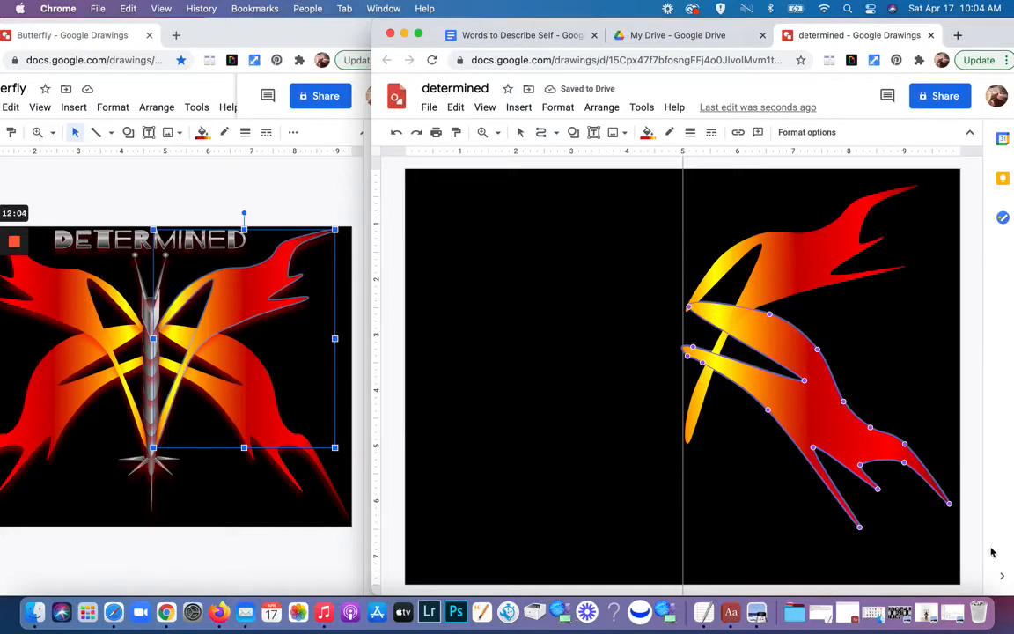
Extend the lower wing's outer and middle tail tips downward and shorten its inner tail.
left_click_drag(950, 502, 972, 563)
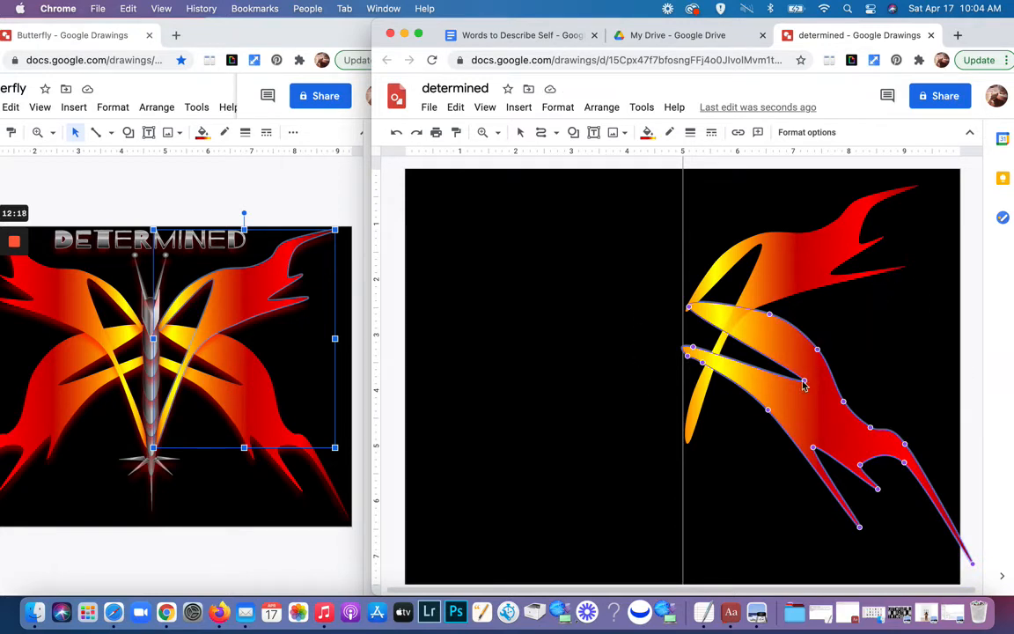
left_click(881, 490)
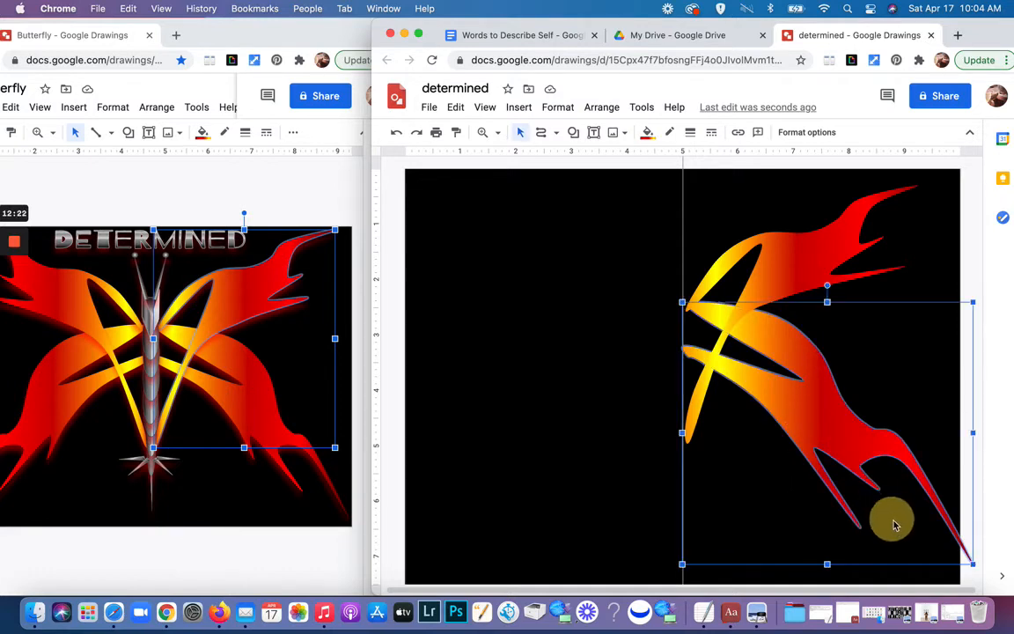
double_click(862, 464)
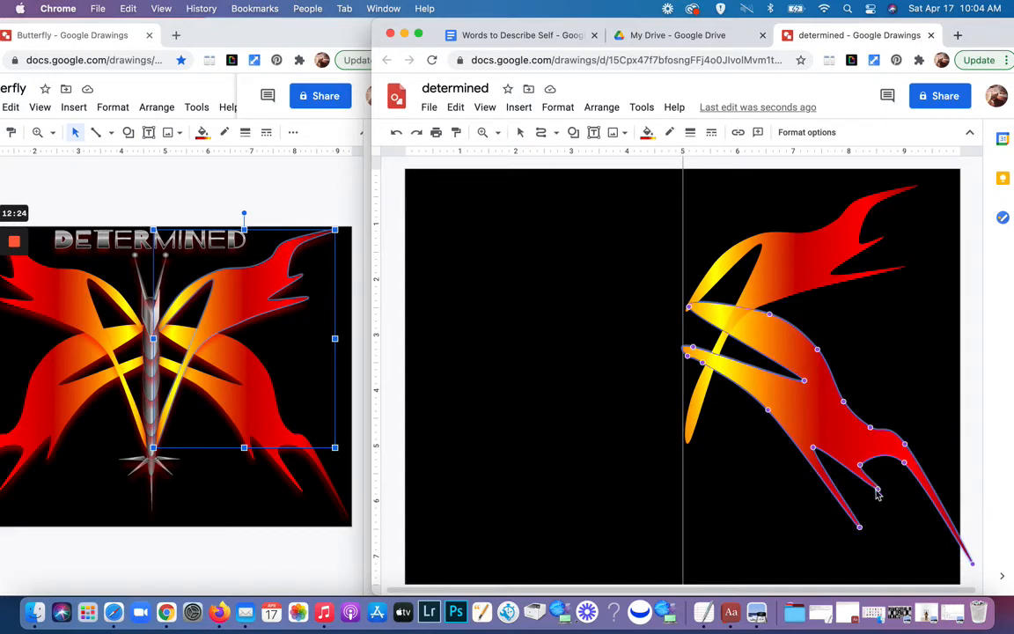
left_click_drag(879, 490, 840, 513)
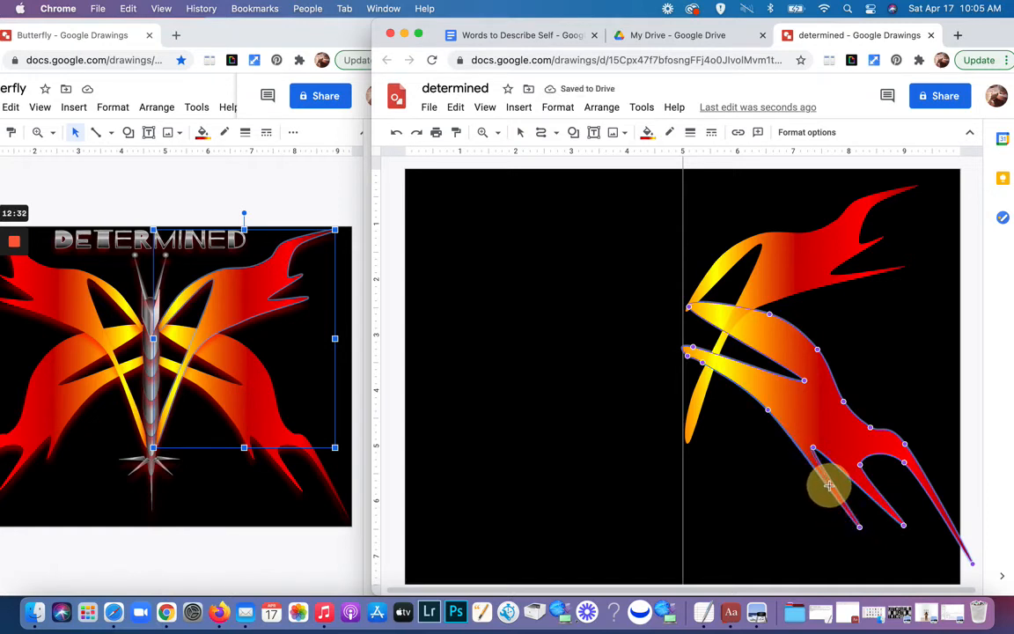
left_click_drag(827, 484, 825, 483)
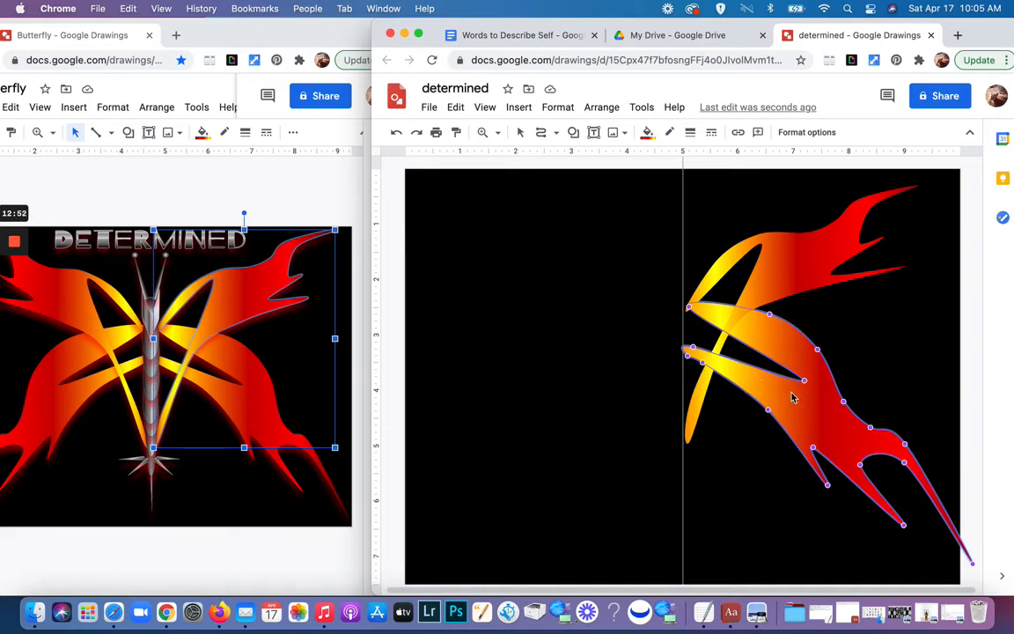
Fine-tune the points along the upper wing's long lower arm.
left_click(696, 391)
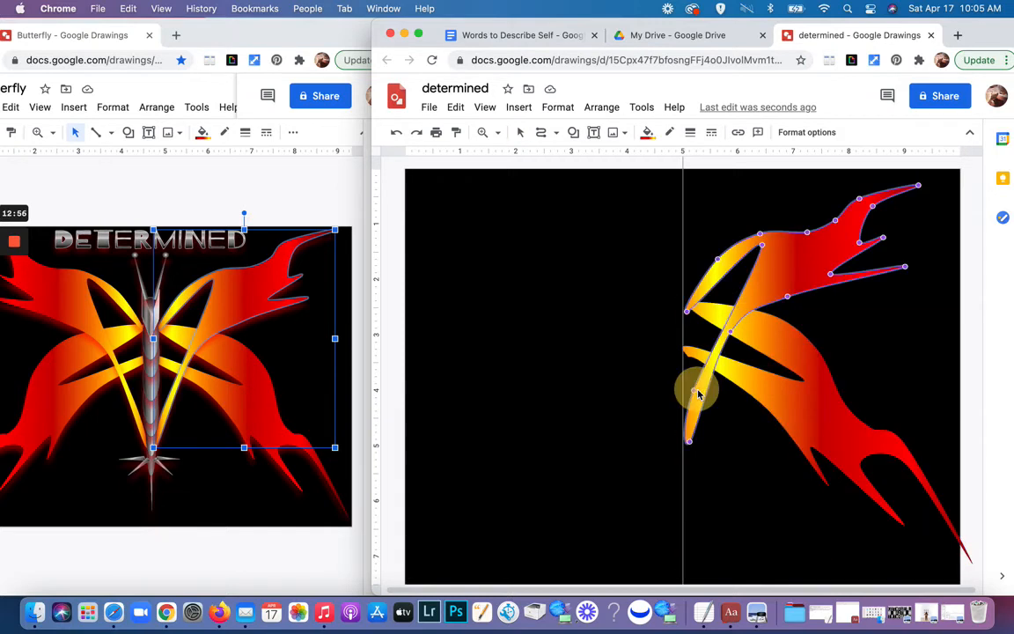
left_click(729, 333)
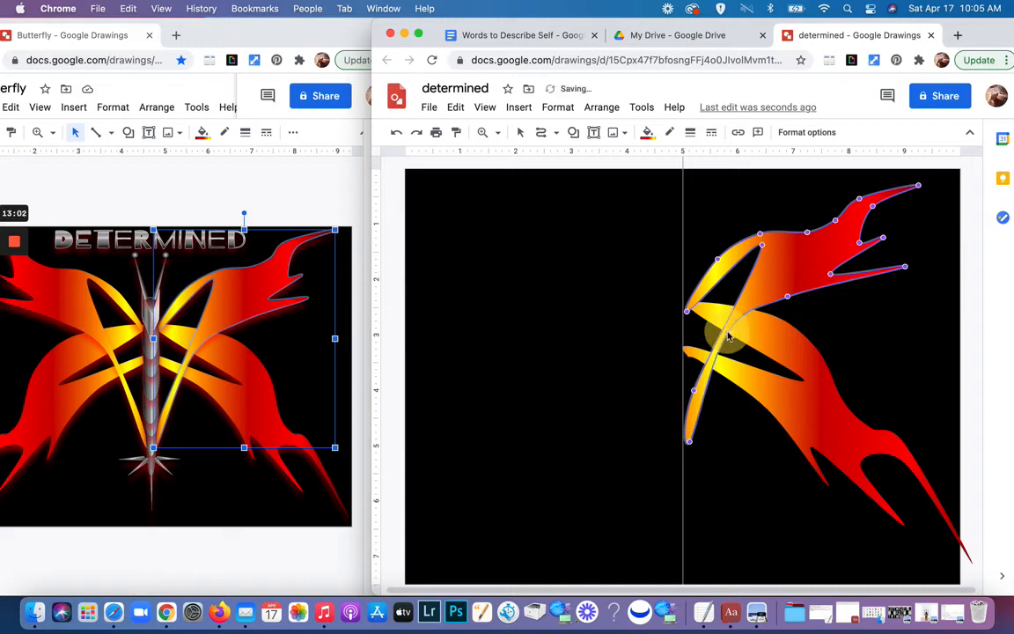
left_click(738, 436)
left_click(738, 441)
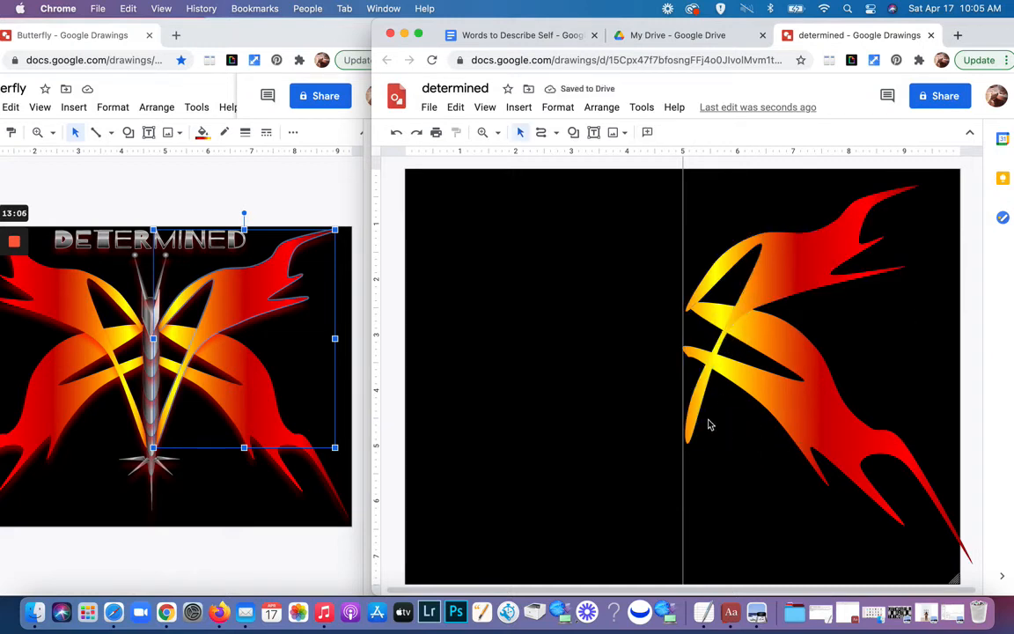
Group the upper and lower right wings together.
left_click(798, 420)
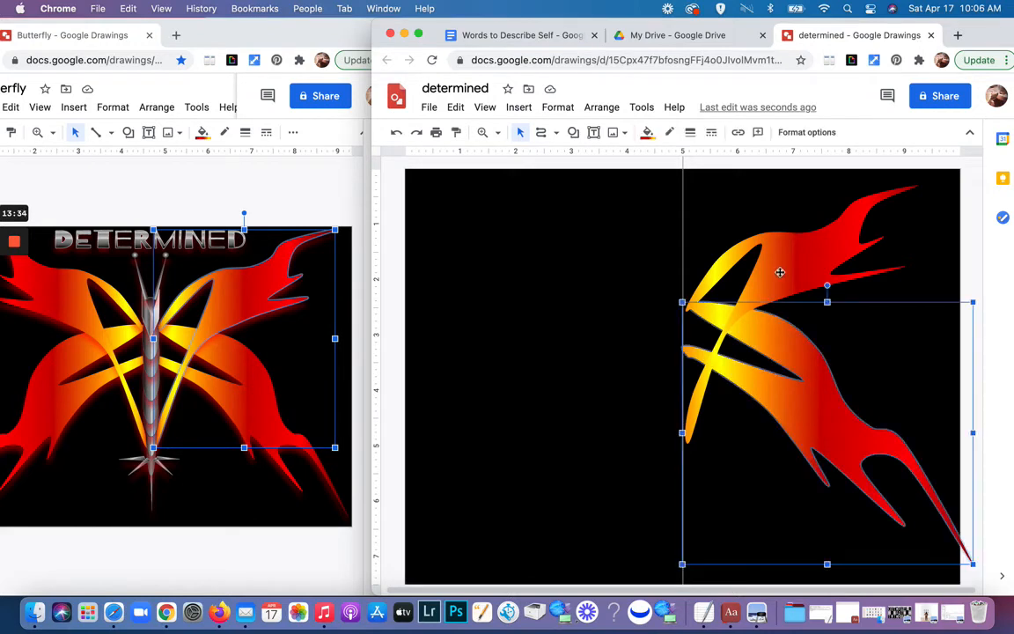
left_click(780, 269, "shift")
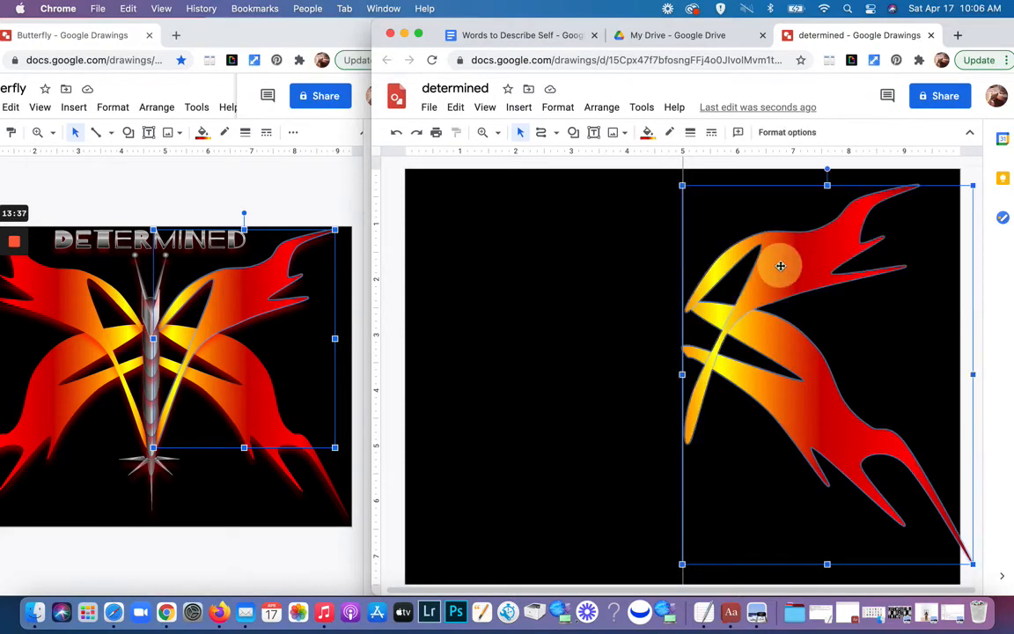
left_click(602, 107)
left_click(620, 281)
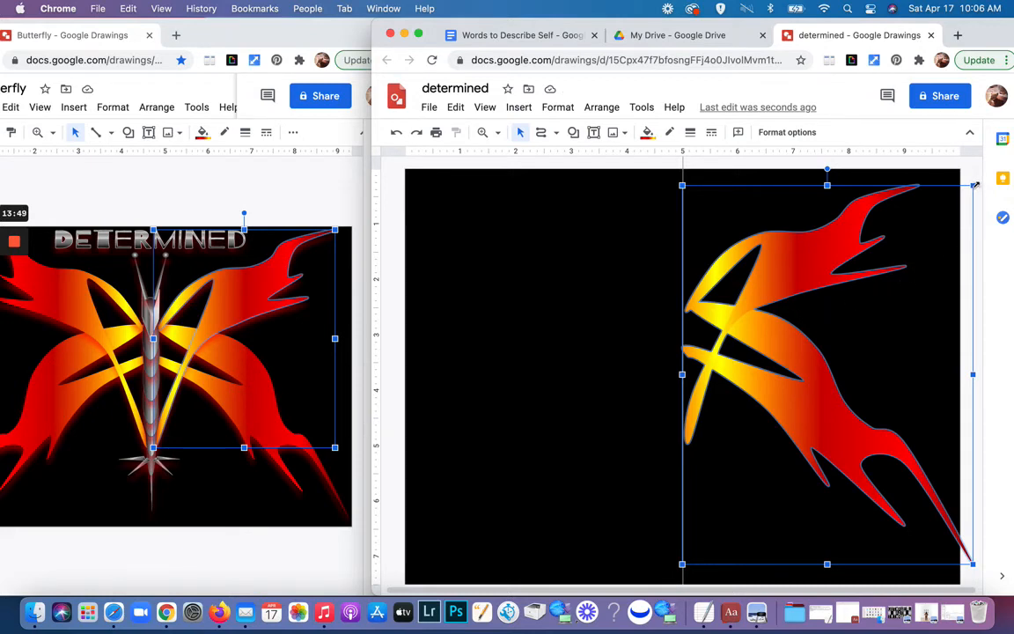
Scale the right wing group down proportionally to fit inside the canvas, and place its inner edge against the centre guide.
left_click_drag(974, 185, 896, 234)
left_click_drag(791, 393, 790, 361)
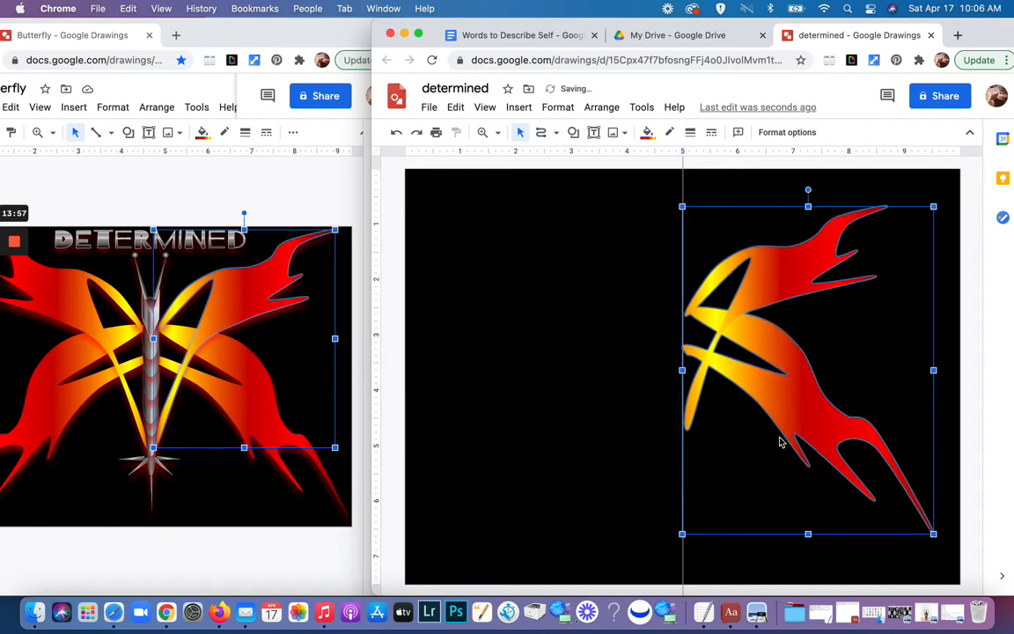
left_click(614, 458)
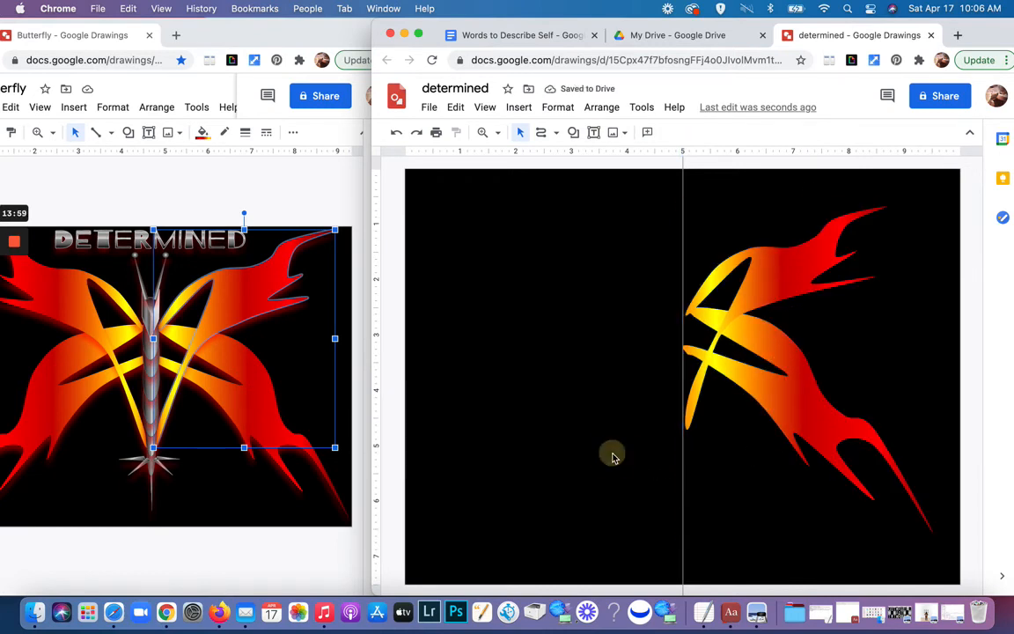
Ungroup the right wings and extend the upper wing's outermost tip farther outward and slightly upward.
left_click(767, 384)
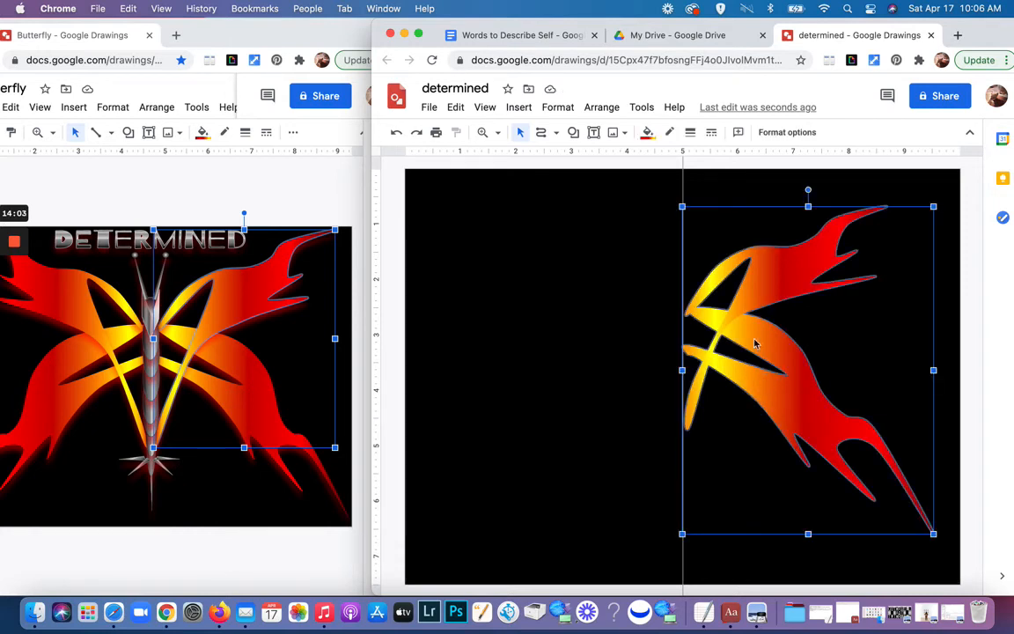
left_click(602, 107)
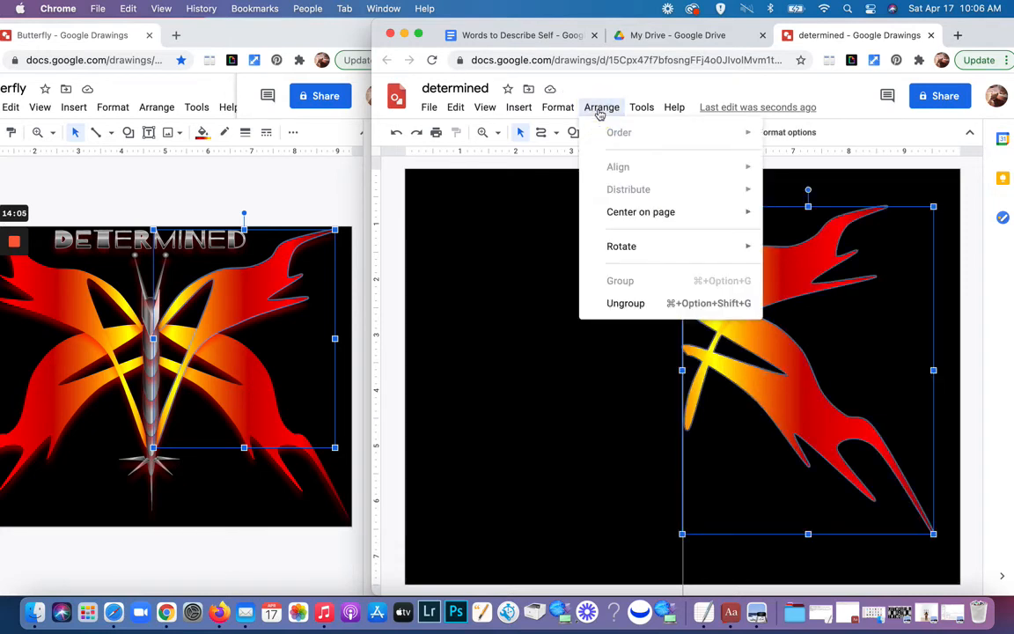
left_click(624, 302)
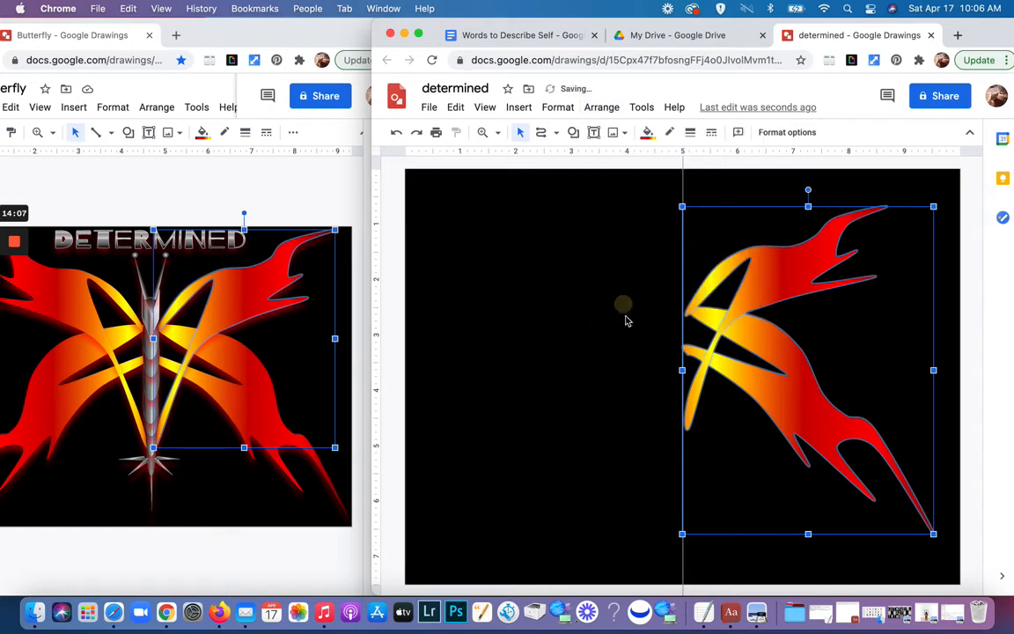
left_click(860, 212)
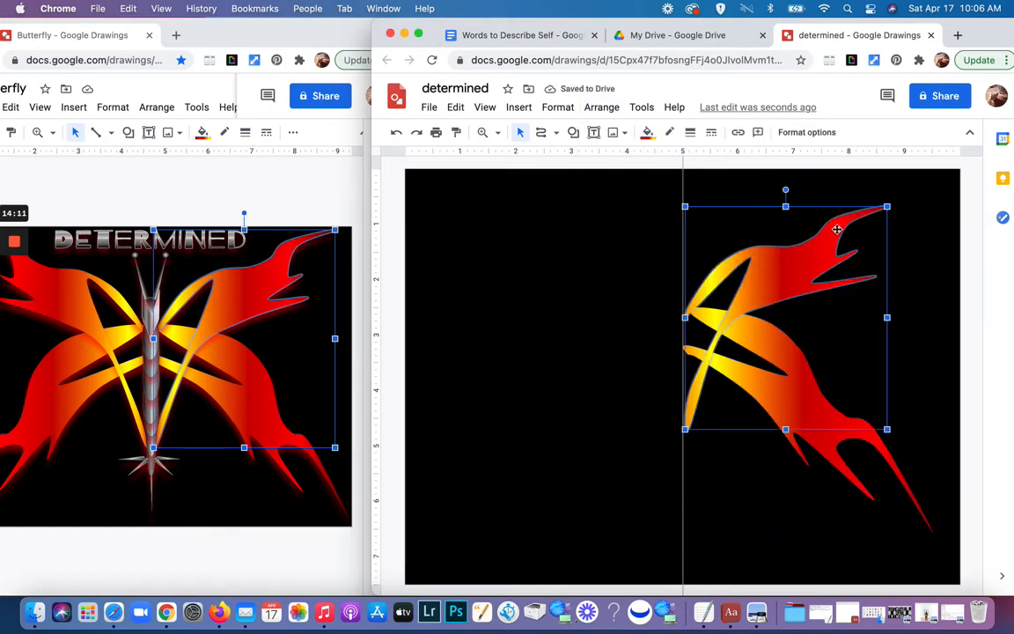
double_click(831, 236)
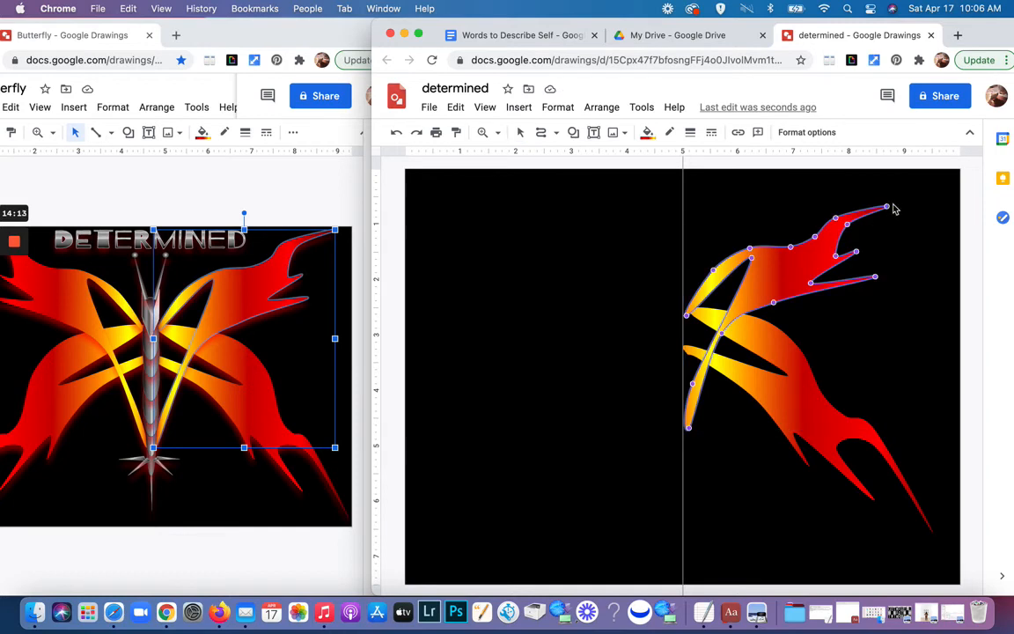
left_click_drag(888, 206, 908, 202)
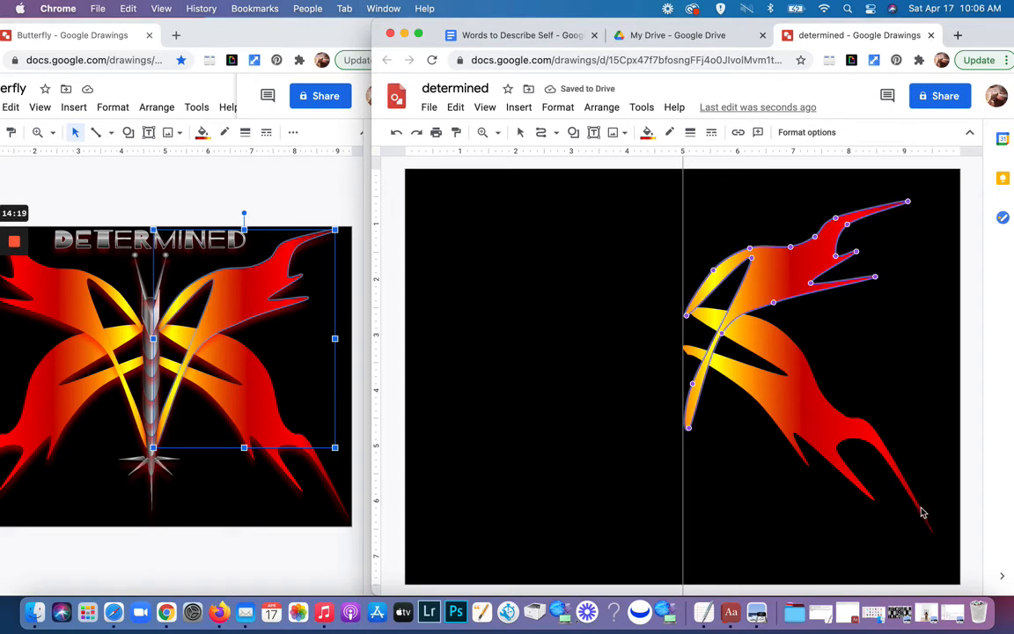
Extend the lower wing's outermost tail tip slightly farther downward and outward.
left_click(917, 503)
left_click(927, 526)
double_click(926, 526)
left_click_drag(934, 533, 943, 545)
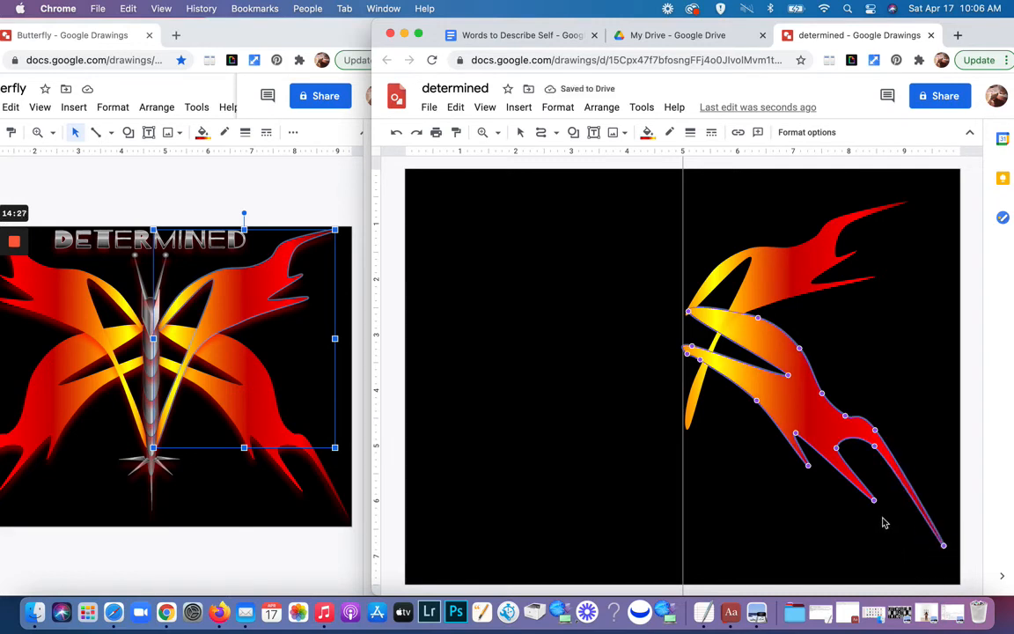
left_click(837, 449)
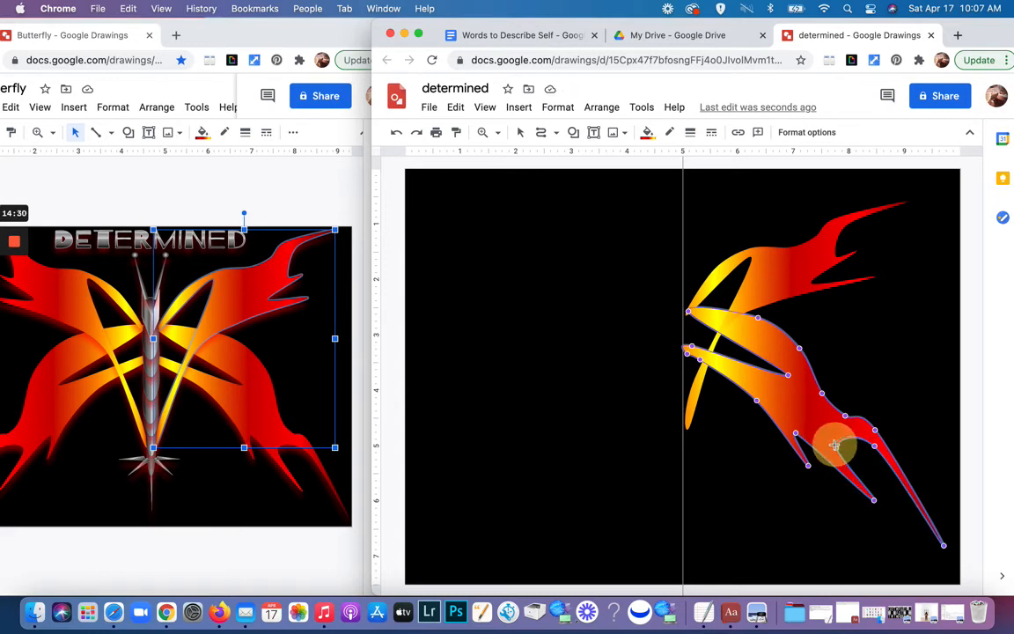
left_click(792, 507)
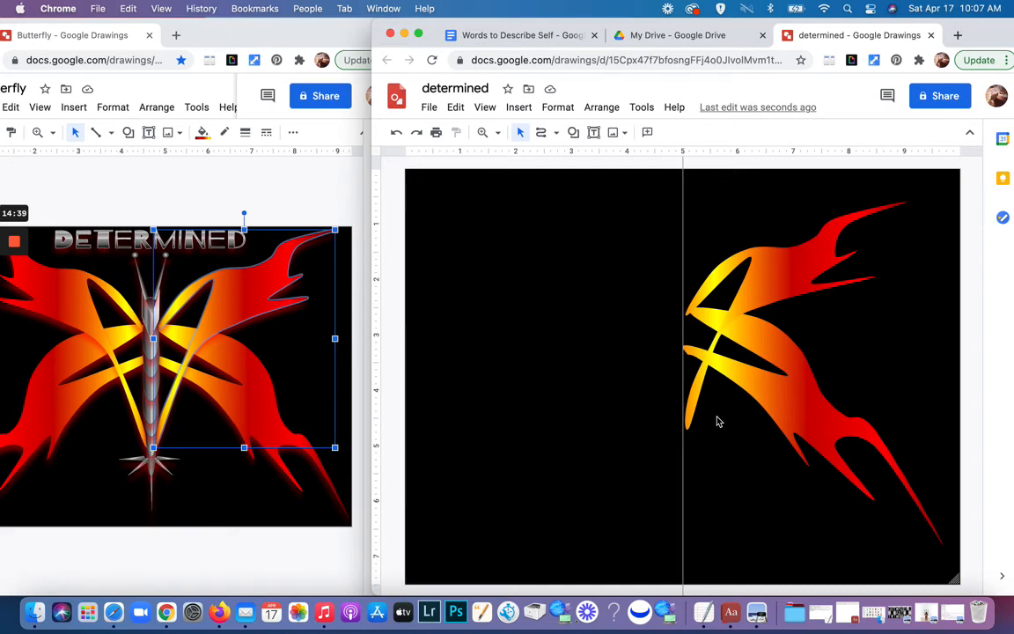
Regroup the reshaped upper and lower right wings.
left_click(772, 287)
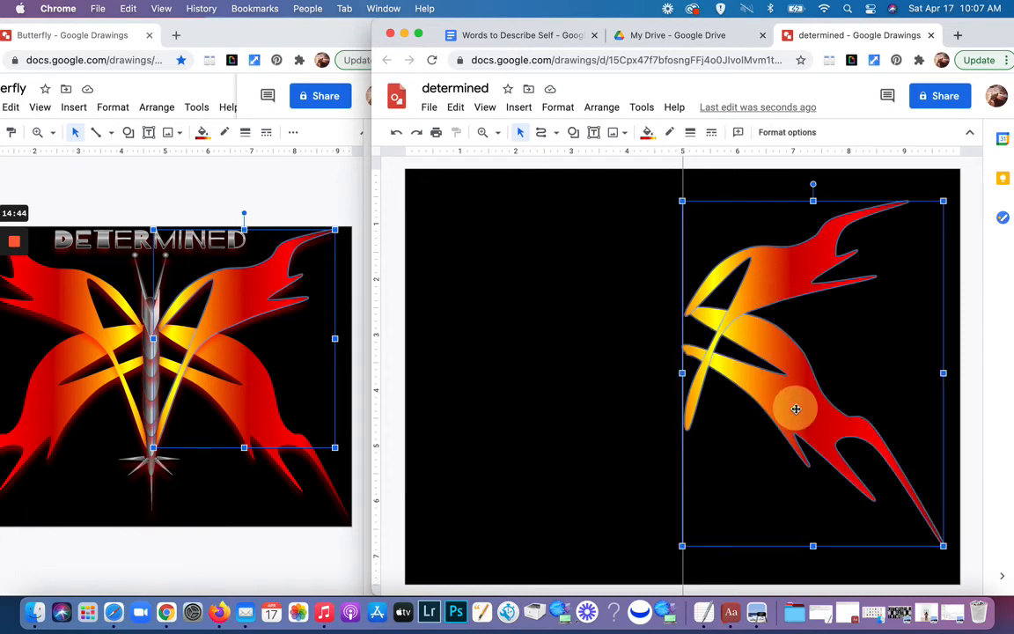
left_click(602, 107)
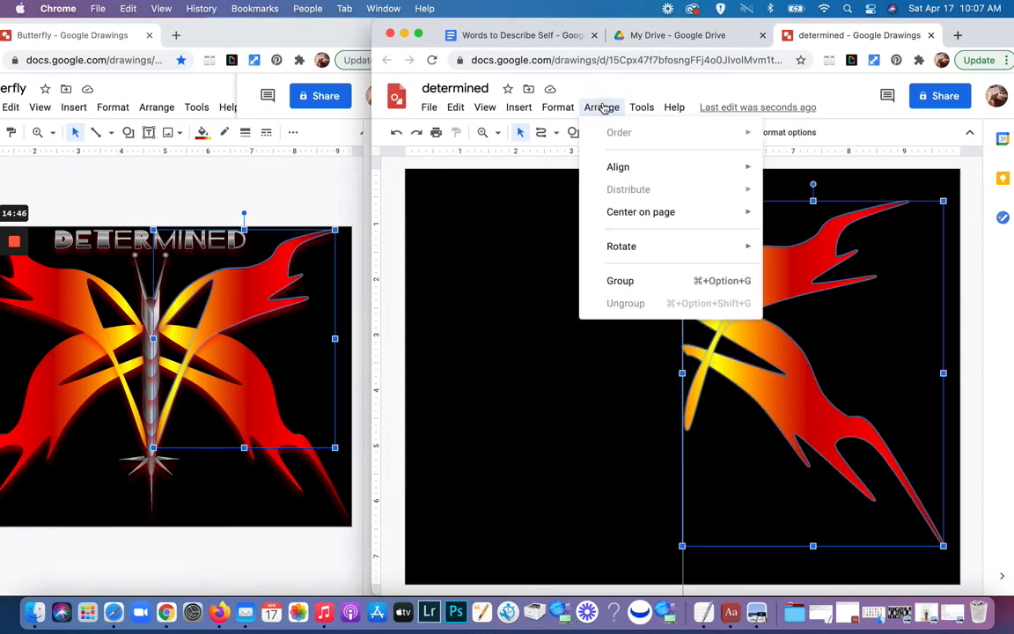
left_click(619, 282)
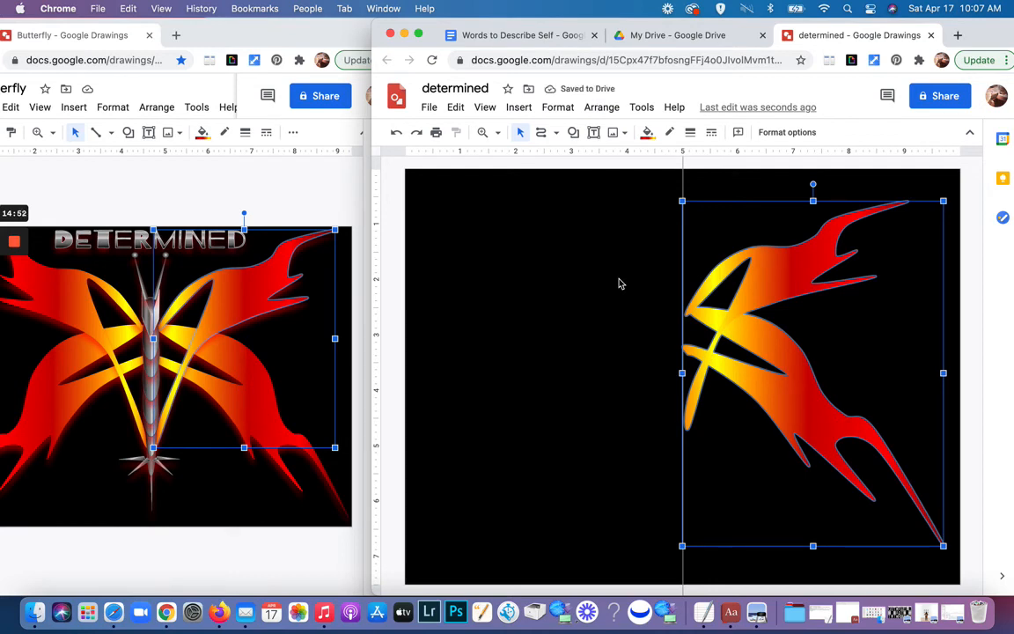
Duplicate the right wing group, flip the copy horizontally, and move it to the left half of the canvas.
key("super+d")
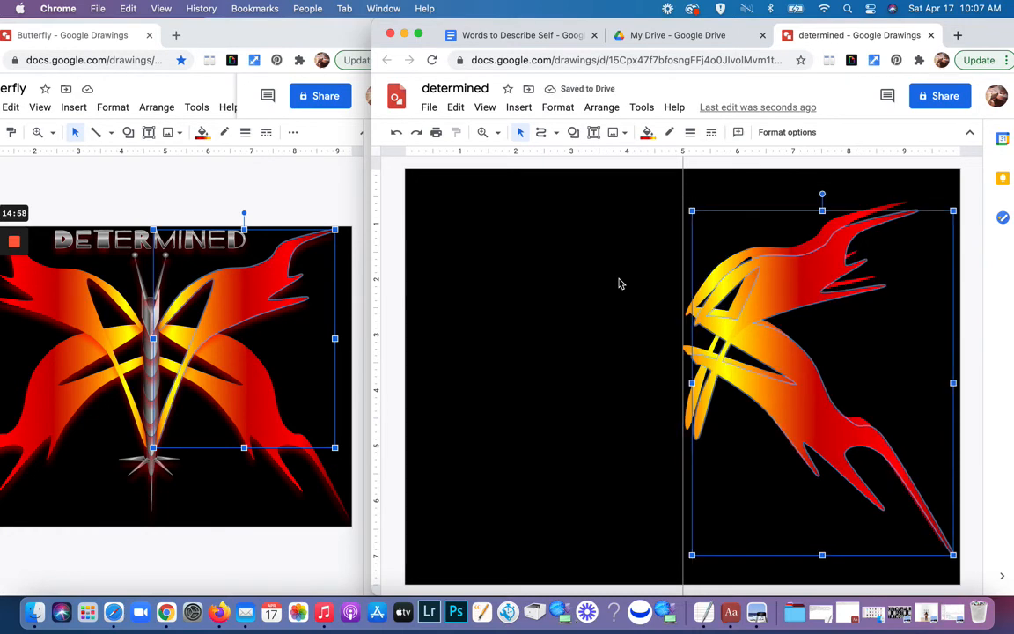
left_click(607, 108)
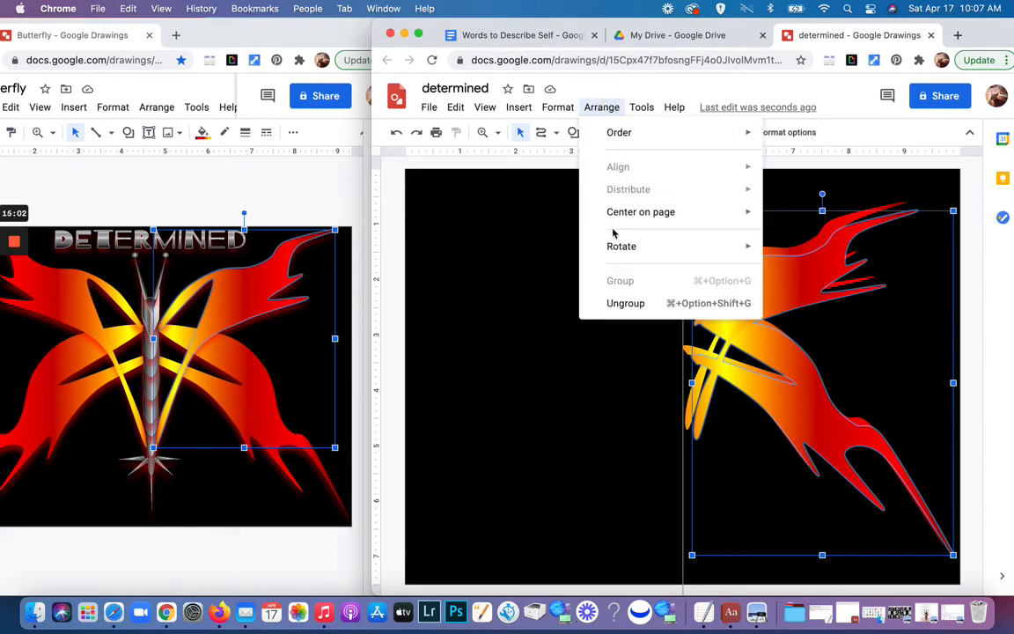
mouse_move(620, 249)
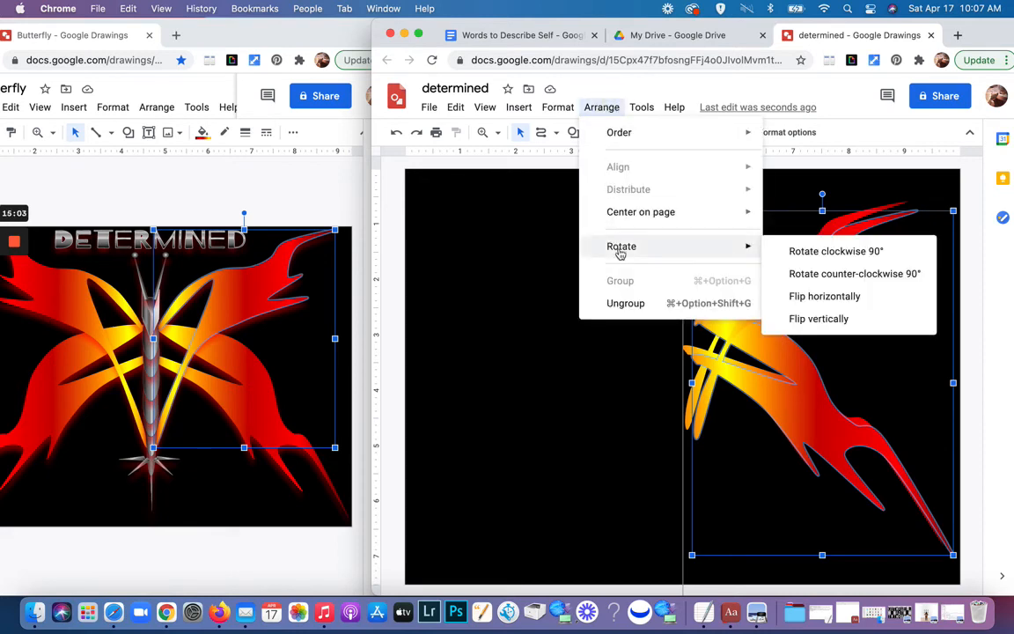
left_click(812, 301)
left_click_drag(853, 377, 577, 364)
left_click(583, 363)
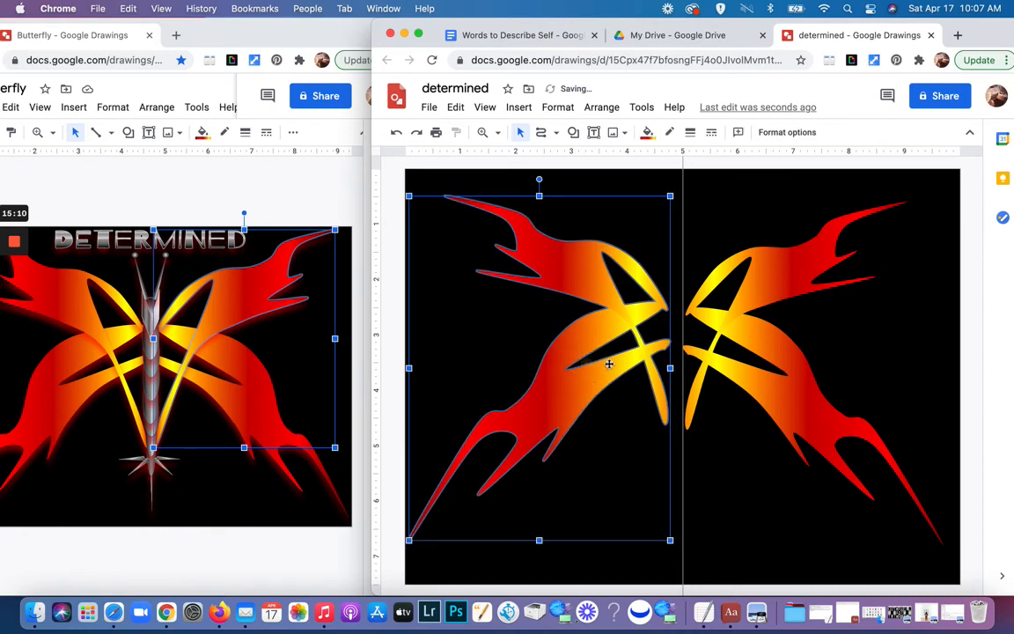
Shift the centre guide slightly left and align the left wing group level with the right one, leaving a narrow gap between them.
left_click(680, 335)
left_click_drag(681, 335, 626, 333)
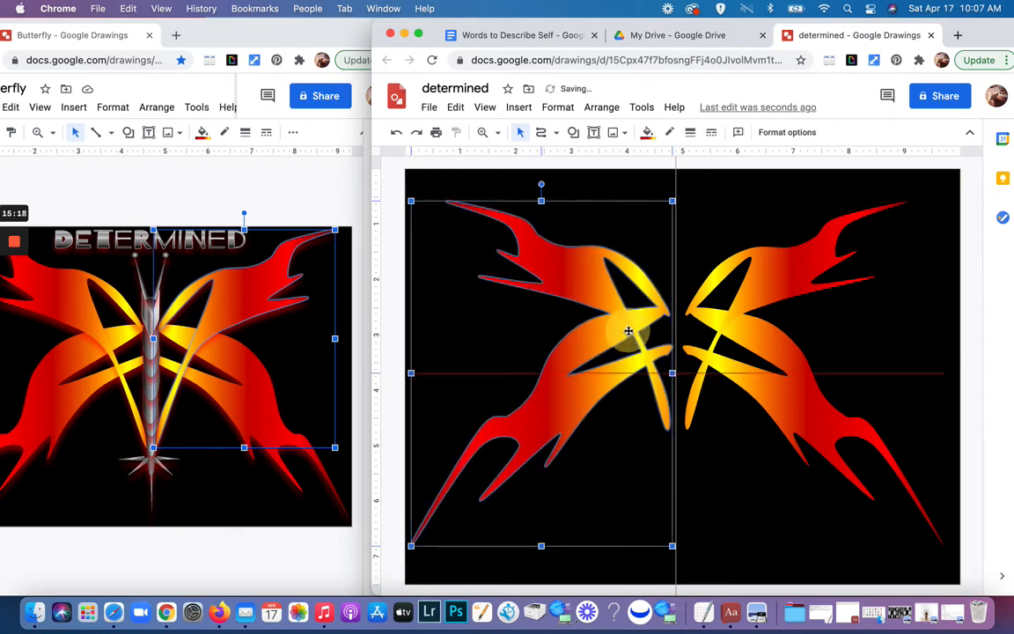
left_click(738, 339)
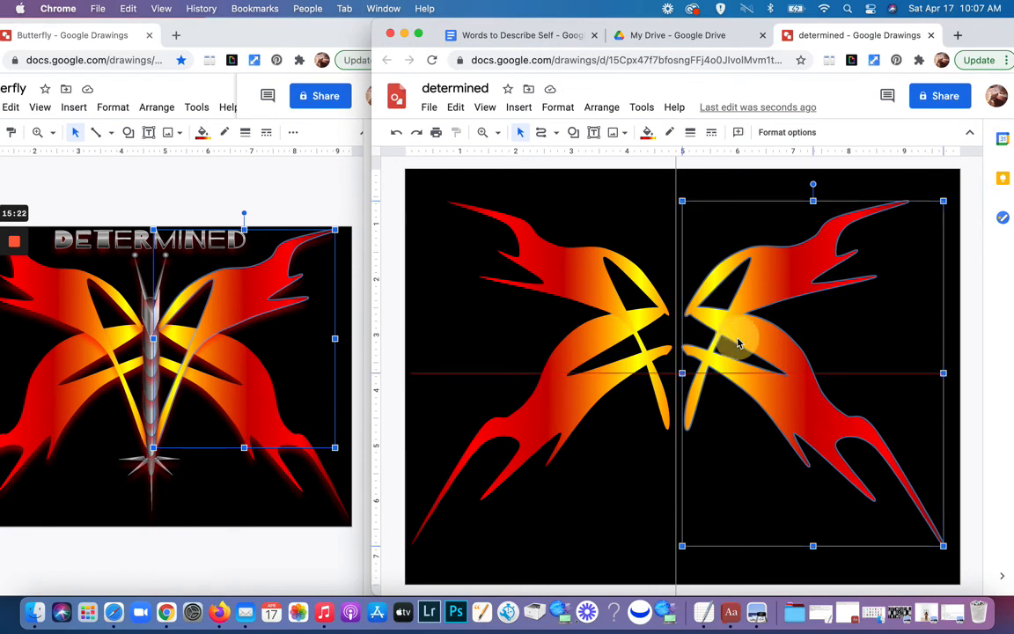
Add guides along the wings' tops and left outer edge to check alignment, and remove the horizontal and centre guides.
left_click(568, 389)
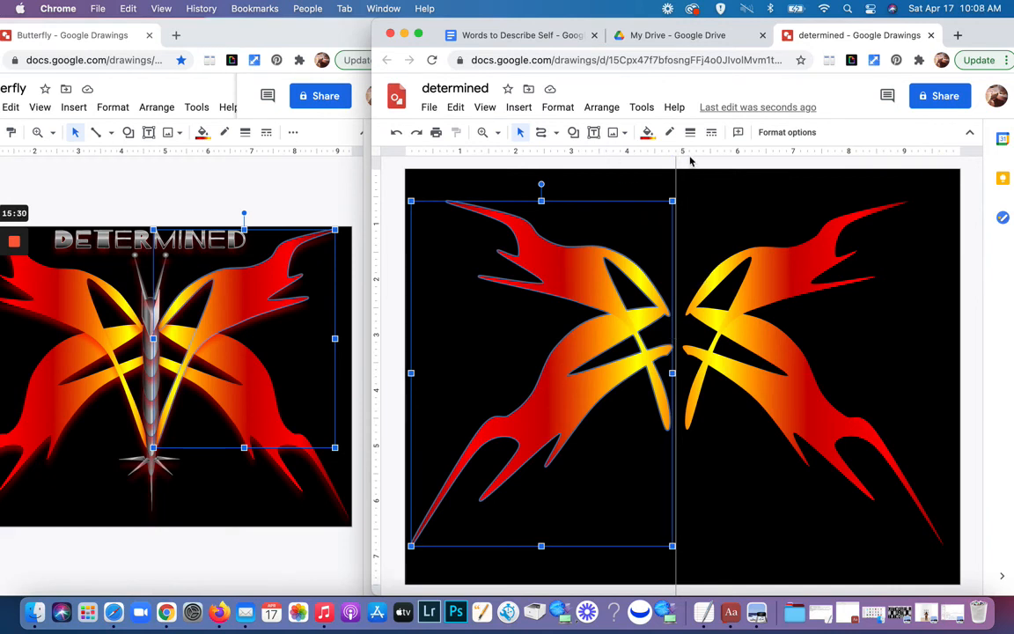
left_click_drag(689, 156, 663, 203)
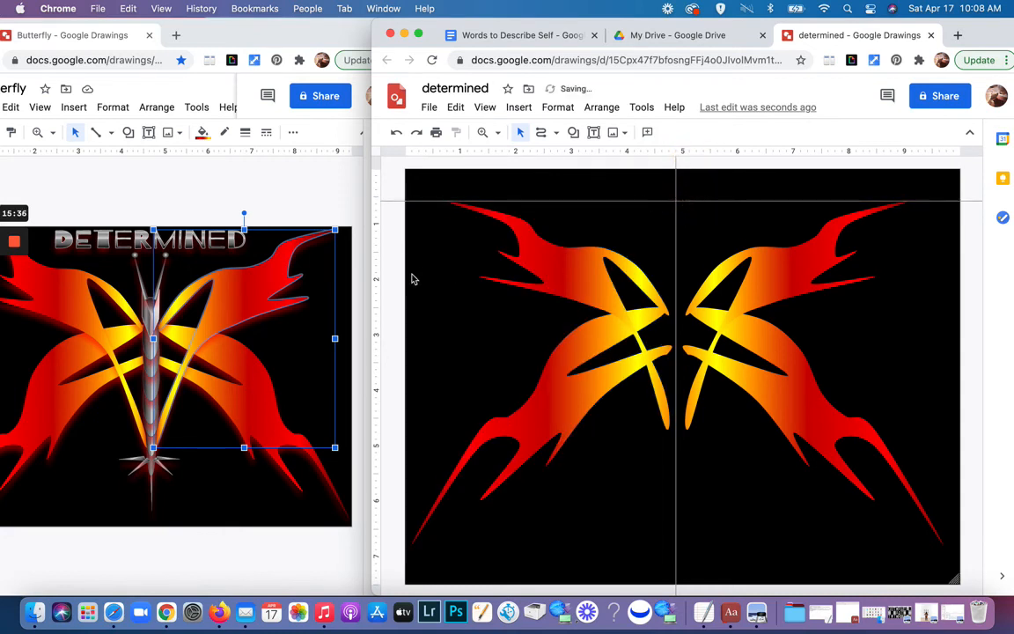
left_click_drag(378, 290, 409, 288)
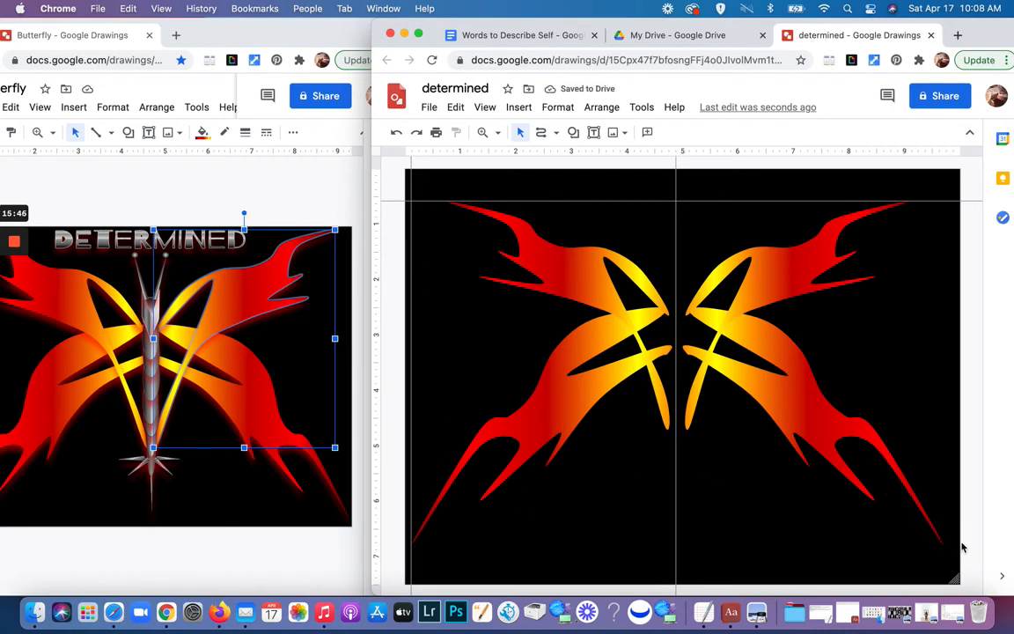
left_click_drag(829, 202, 837, 143)
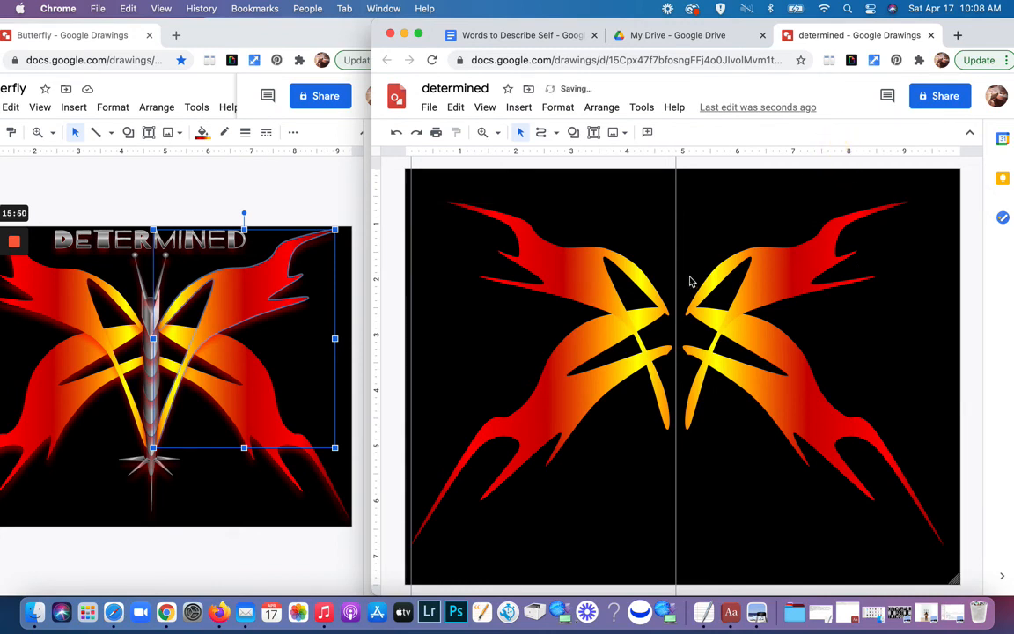
left_click_drag(677, 270, 414, 260)
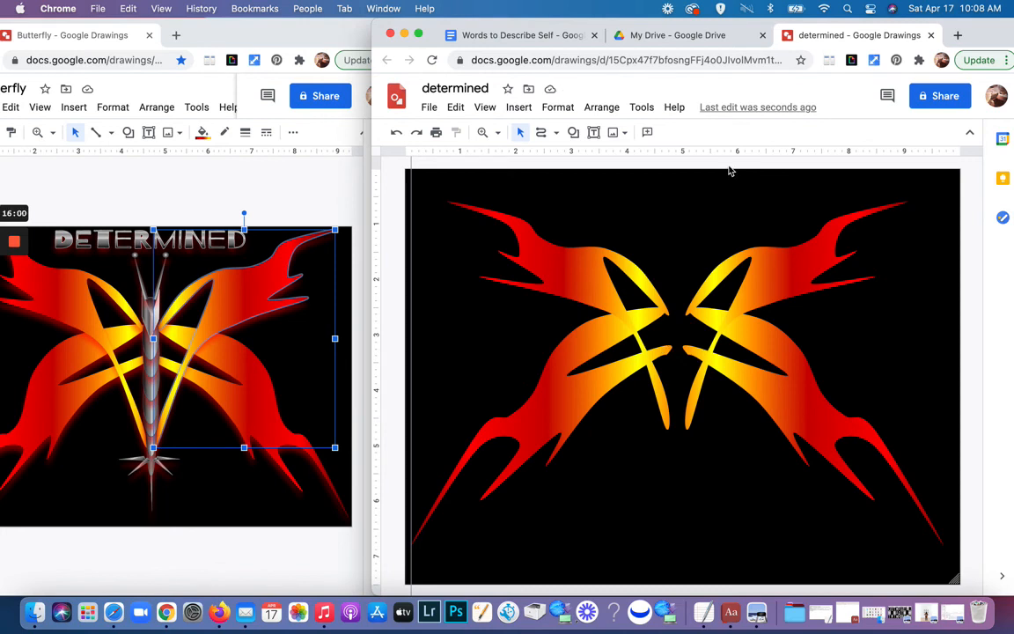
Group the left and right wing sets into one butterfly shape.
left_click(778, 269)
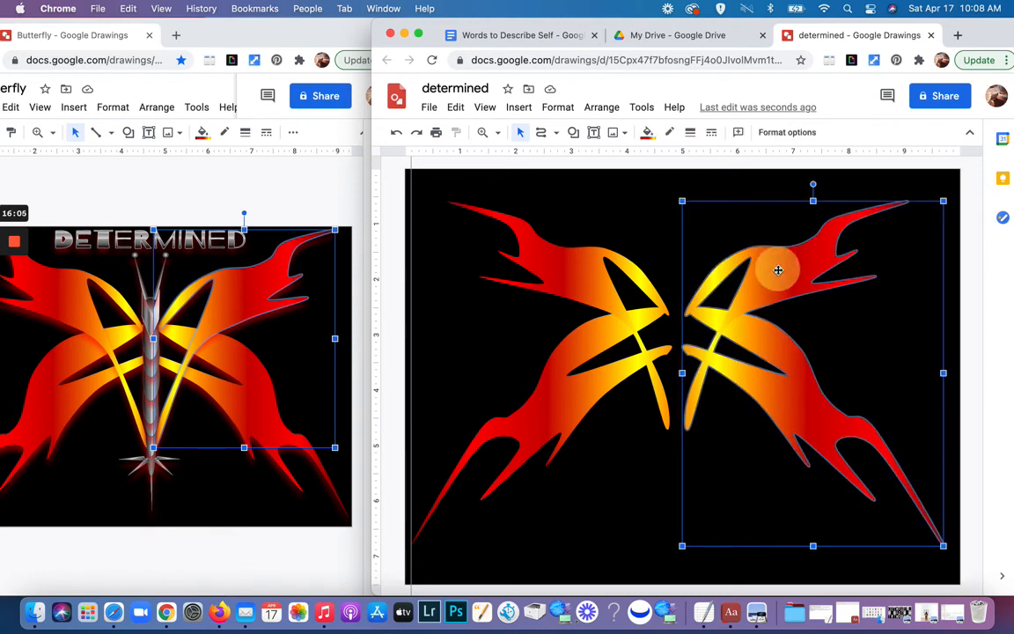
left_click(606, 284, "shift")
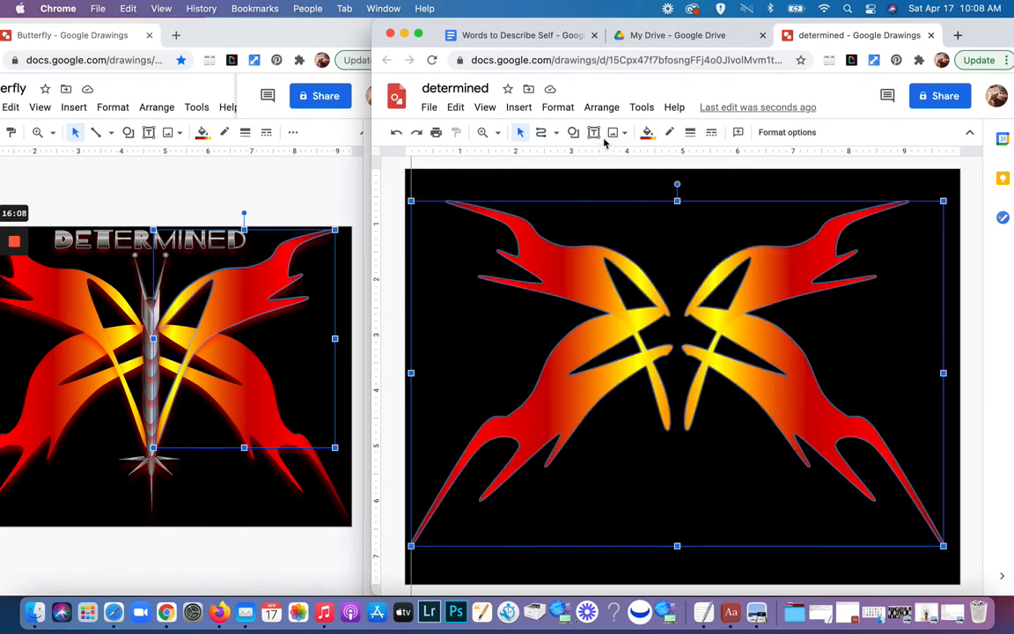
left_click(596, 107)
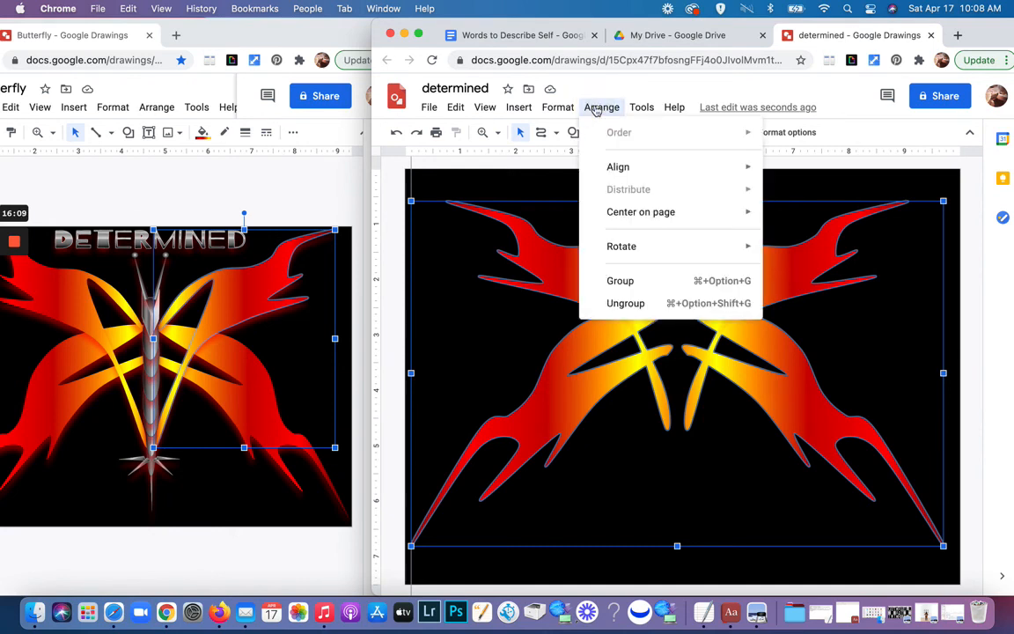
left_click(630, 280)
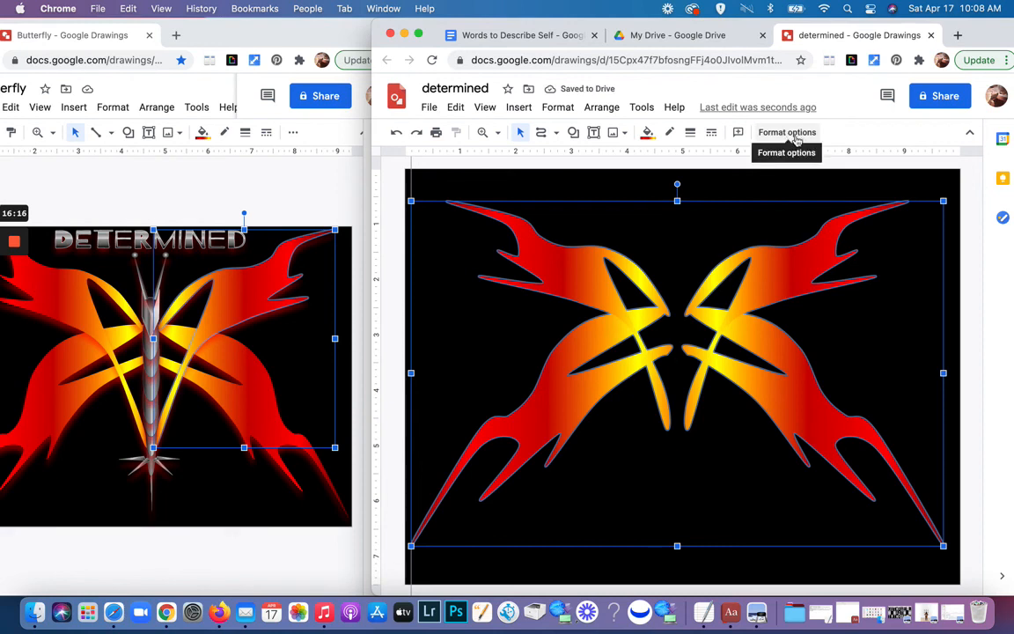
Open the format options for the grouped butterfly in the determined drawing and widen that window over the Butterfly drawing.
left_click(295, 135)
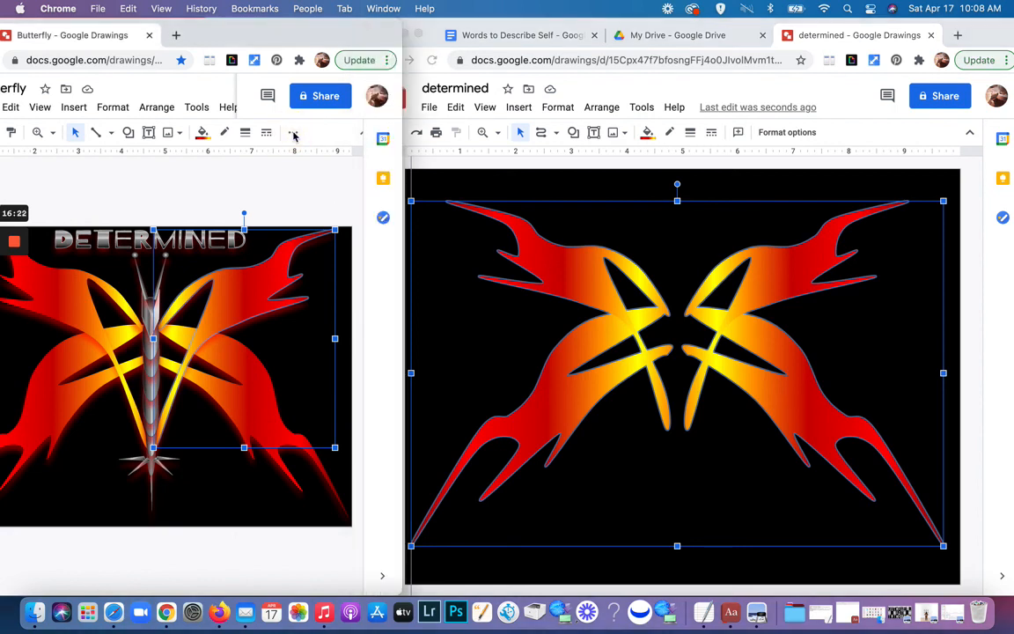
left_click(295, 135)
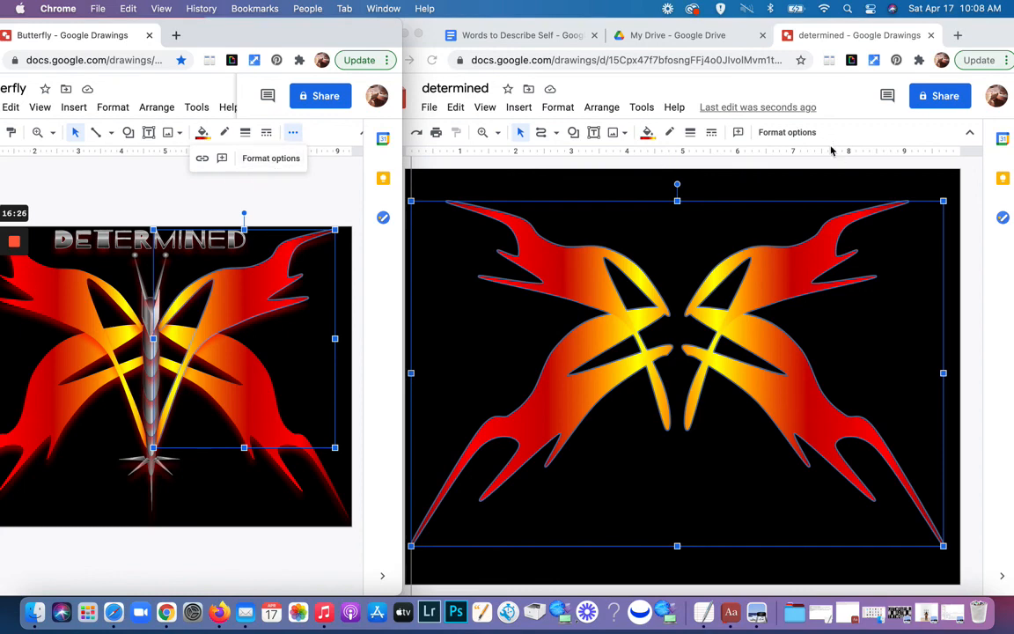
left_click(805, 134)
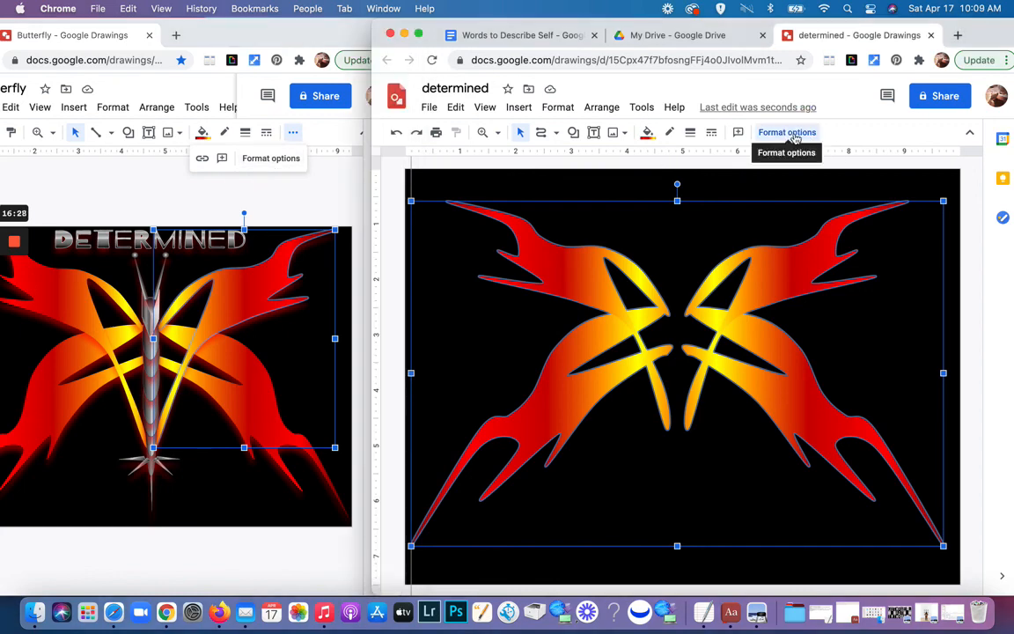
left_click(803, 133)
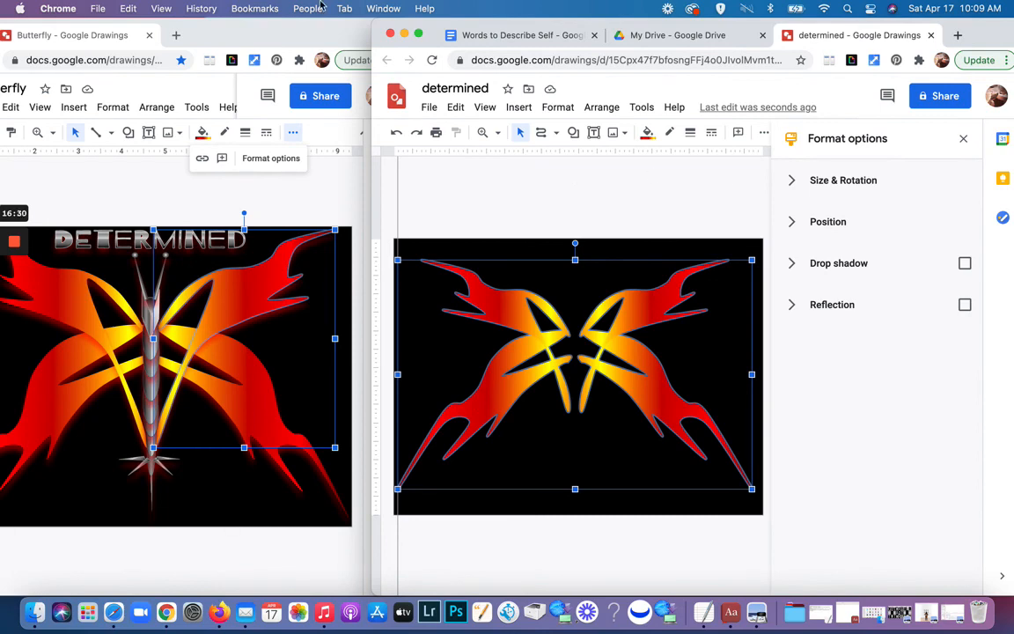
left_click_drag(374, 42, 78, 65)
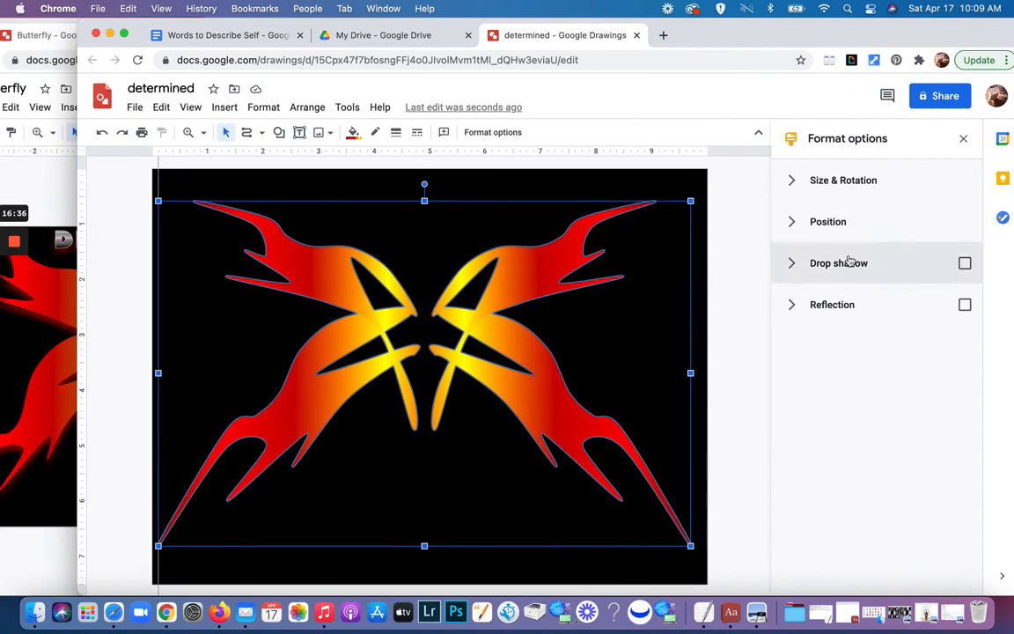
Add a drop shadow to the grouped butterfly and set the shadow color to red.
left_click(793, 266)
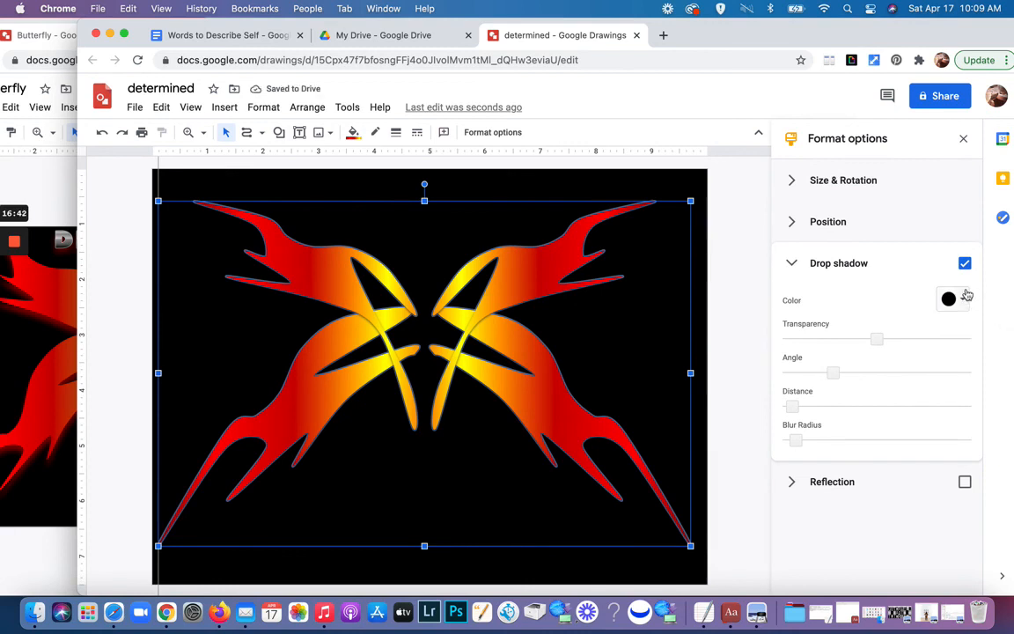
left_click(962, 300)
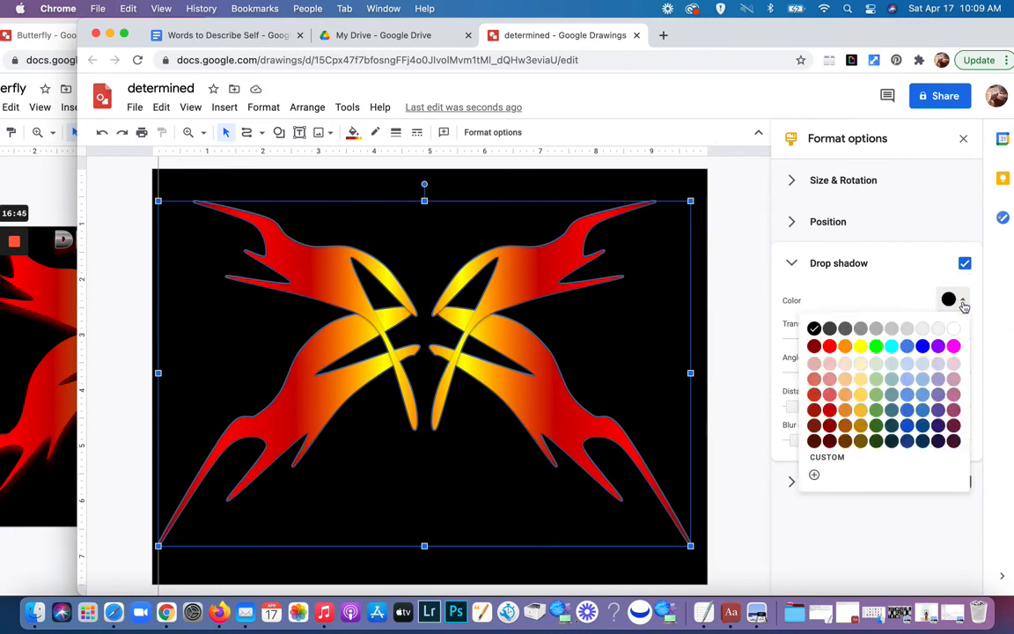
left_click(830, 348)
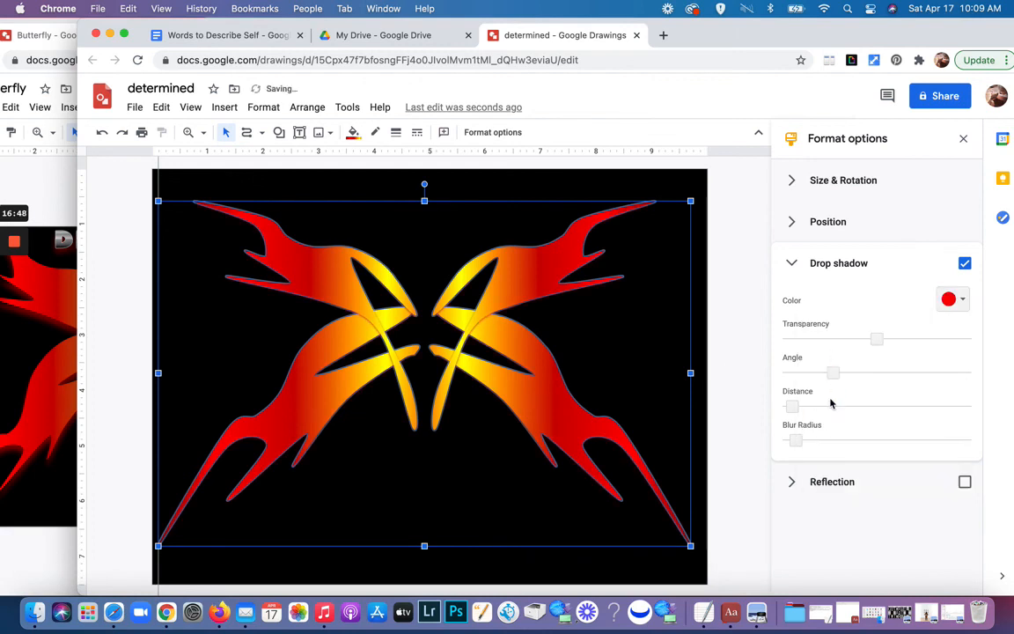
Increase the red shadow's distance and blur radius slightly for a soft glow along the wing edges, and deselect the butterfly.
mouse_move(794, 407)
left_mouse_down()
mouse_move(824, 411)
mouse_move(811, 407)
mouse_move(823, 445)
left_mouse_up()
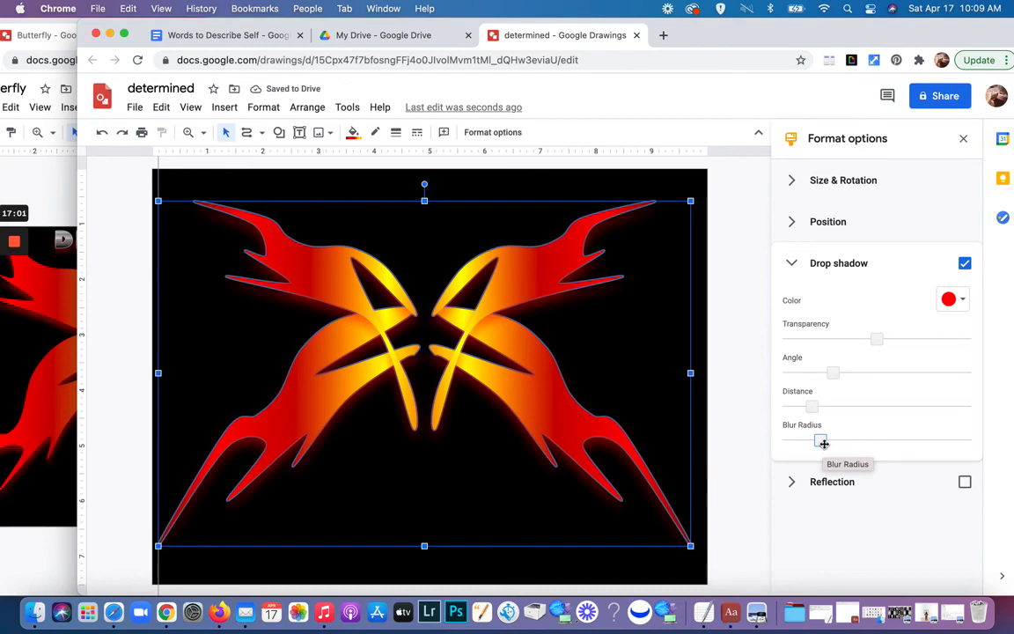
mouse_move(823, 444)
left_mouse_down()
mouse_move(833, 448)
mouse_move(807, 444)
left_mouse_up()
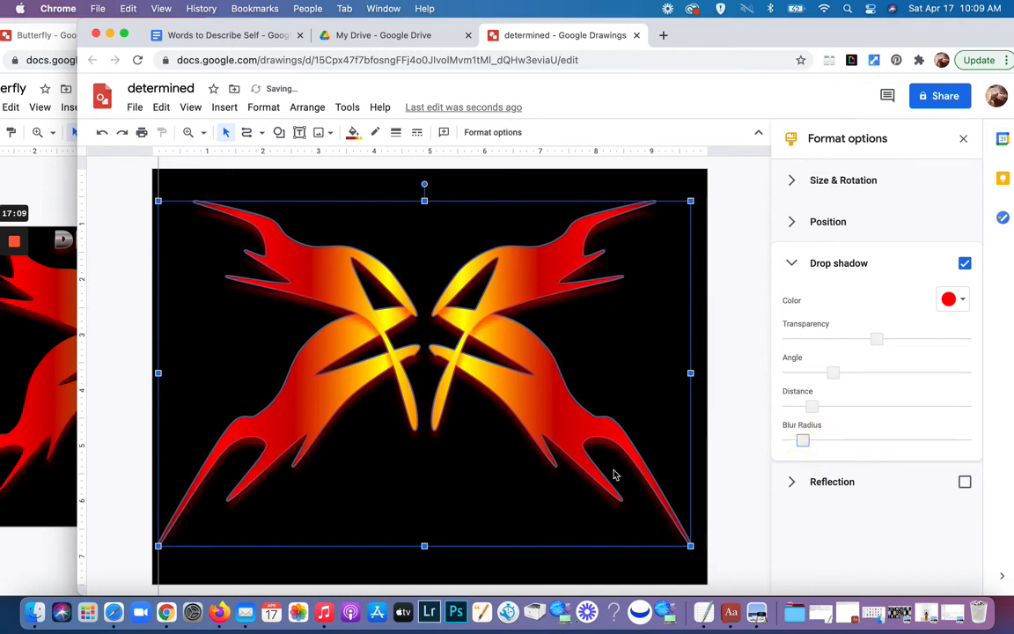
left_click(562, 578)
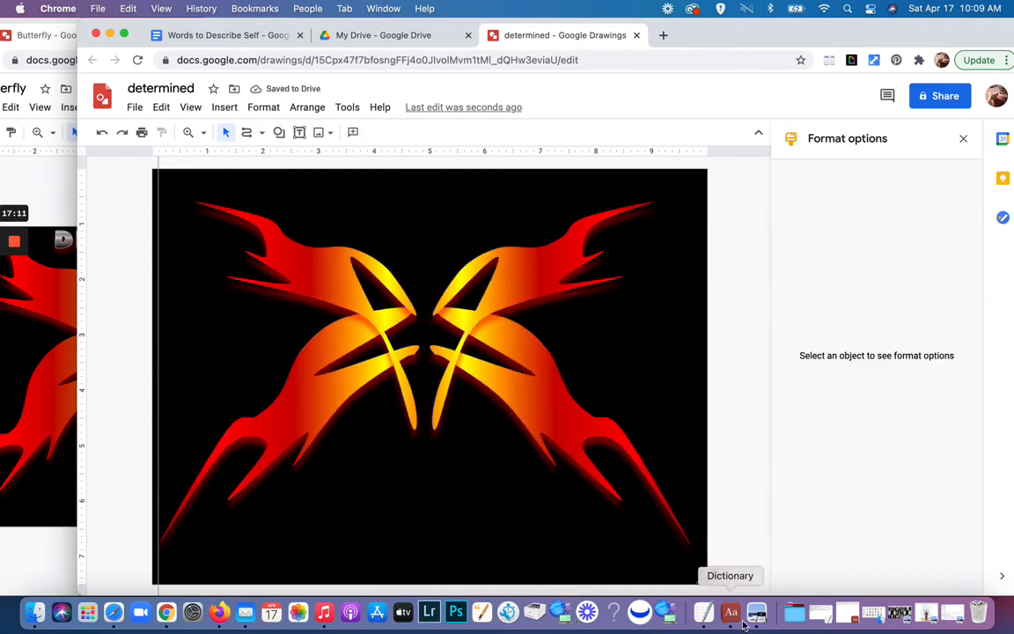